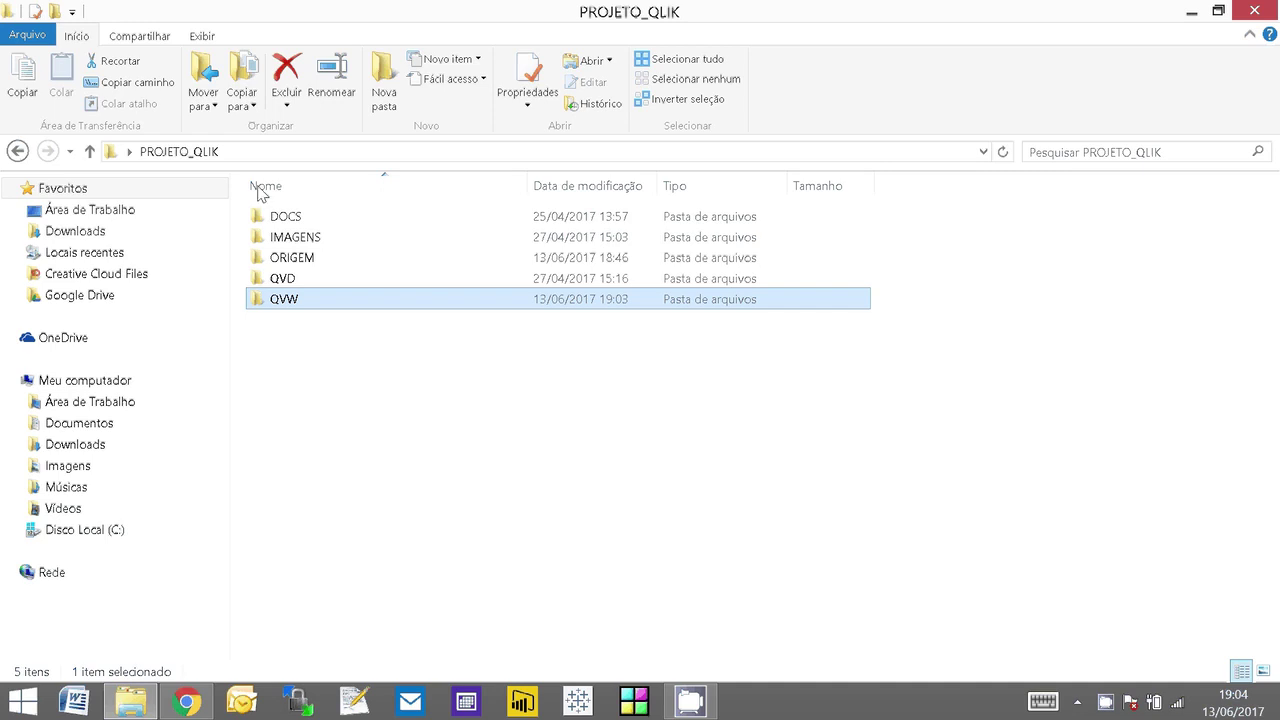
Step: Open the Join folder inside ORIGEM and go over its BASE1, BASE2, BASE3 and EQUIPES files
double_click(318, 262)
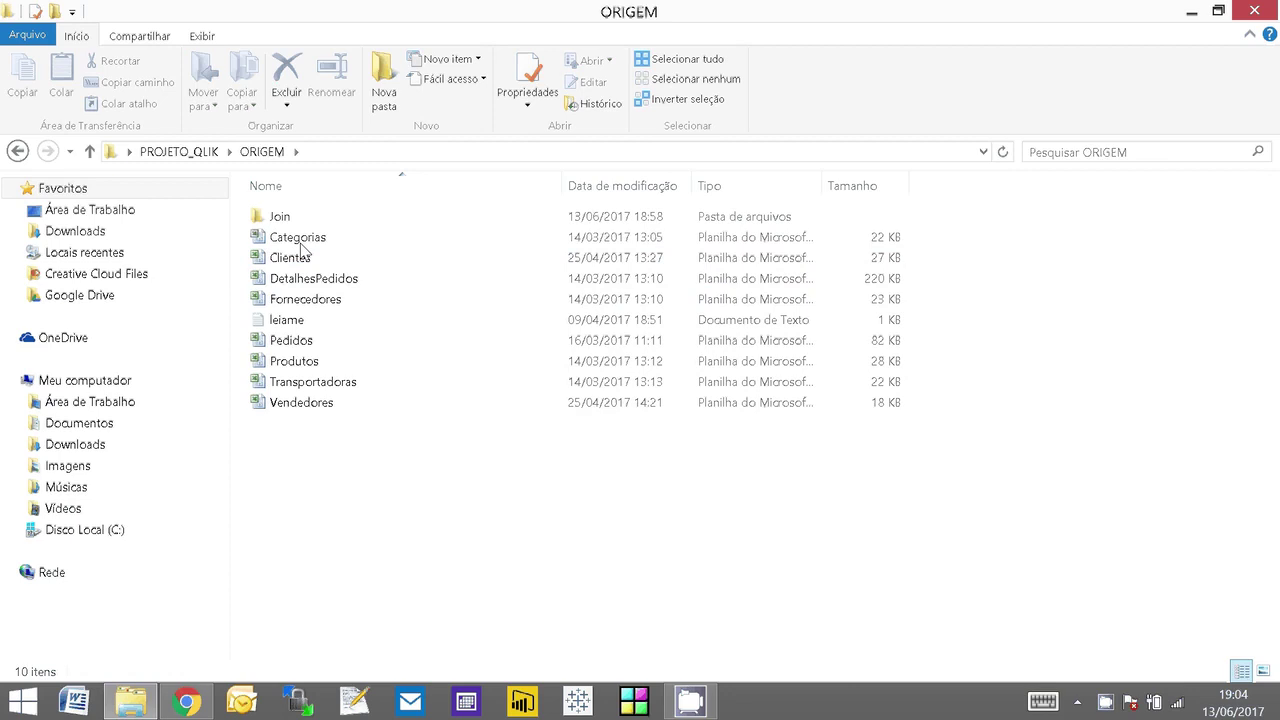
double_click(285, 216)
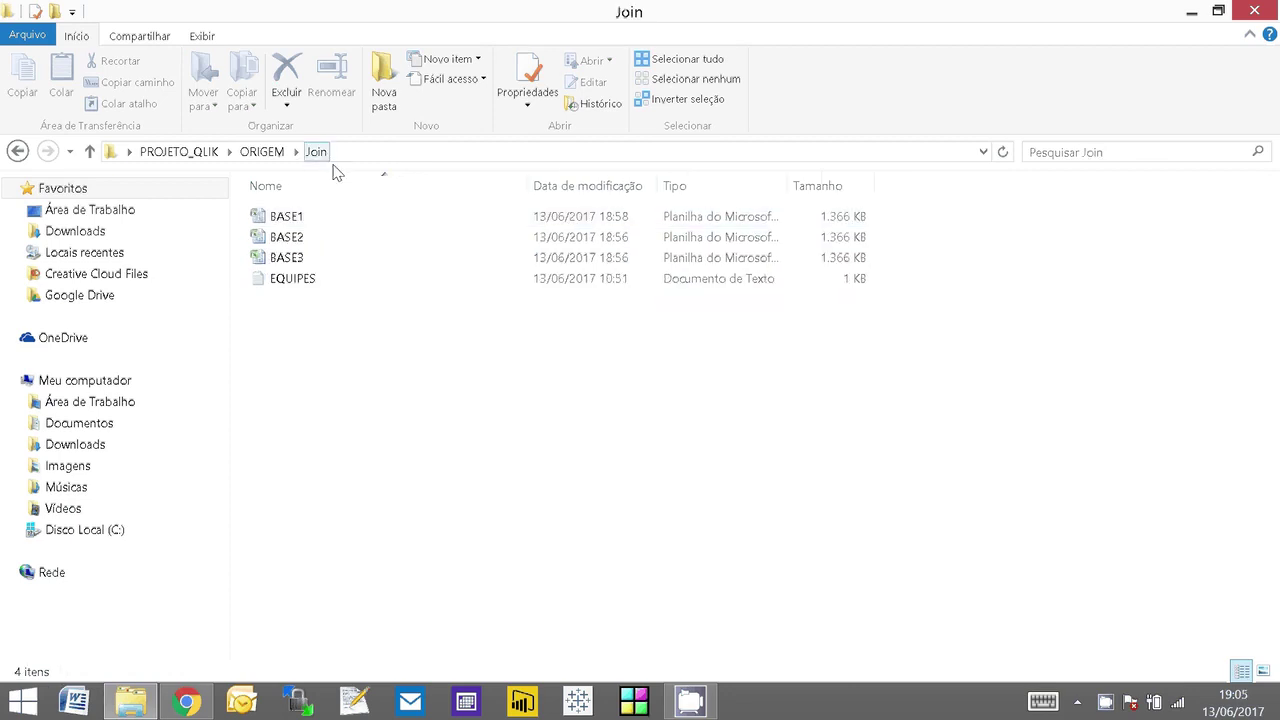
key("e")
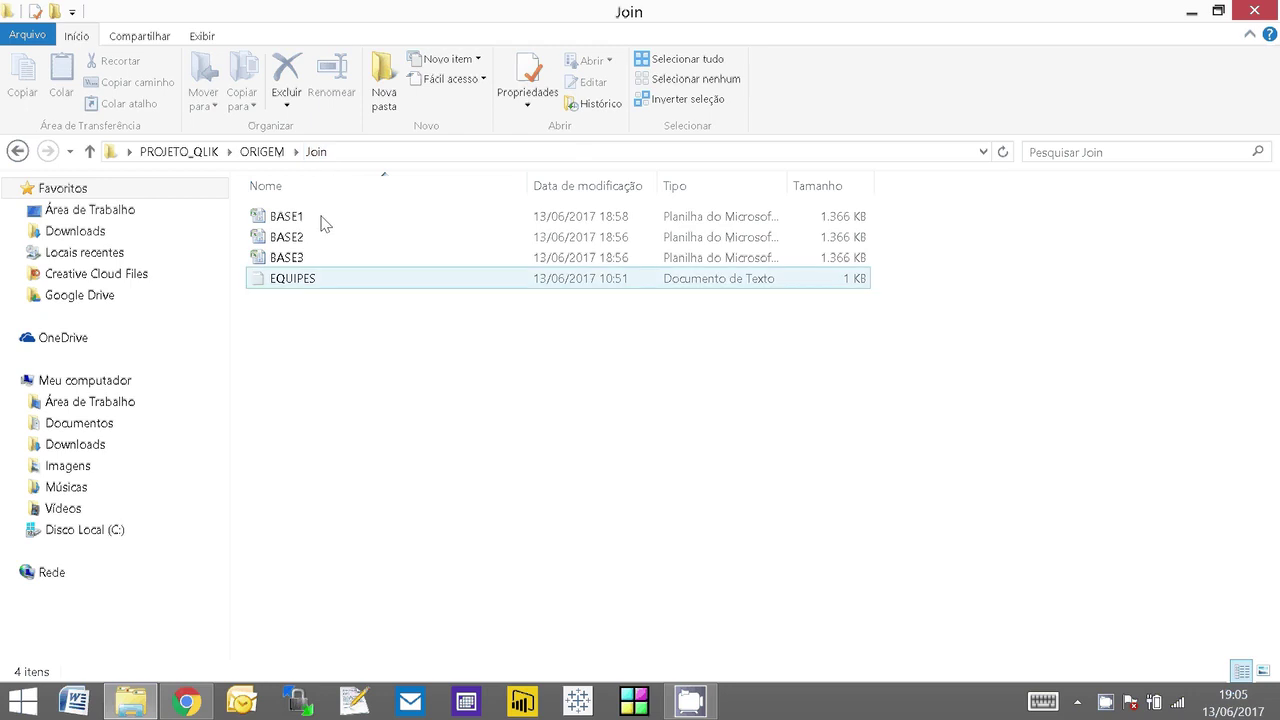
left_click(335, 237)
left_click(335, 258)
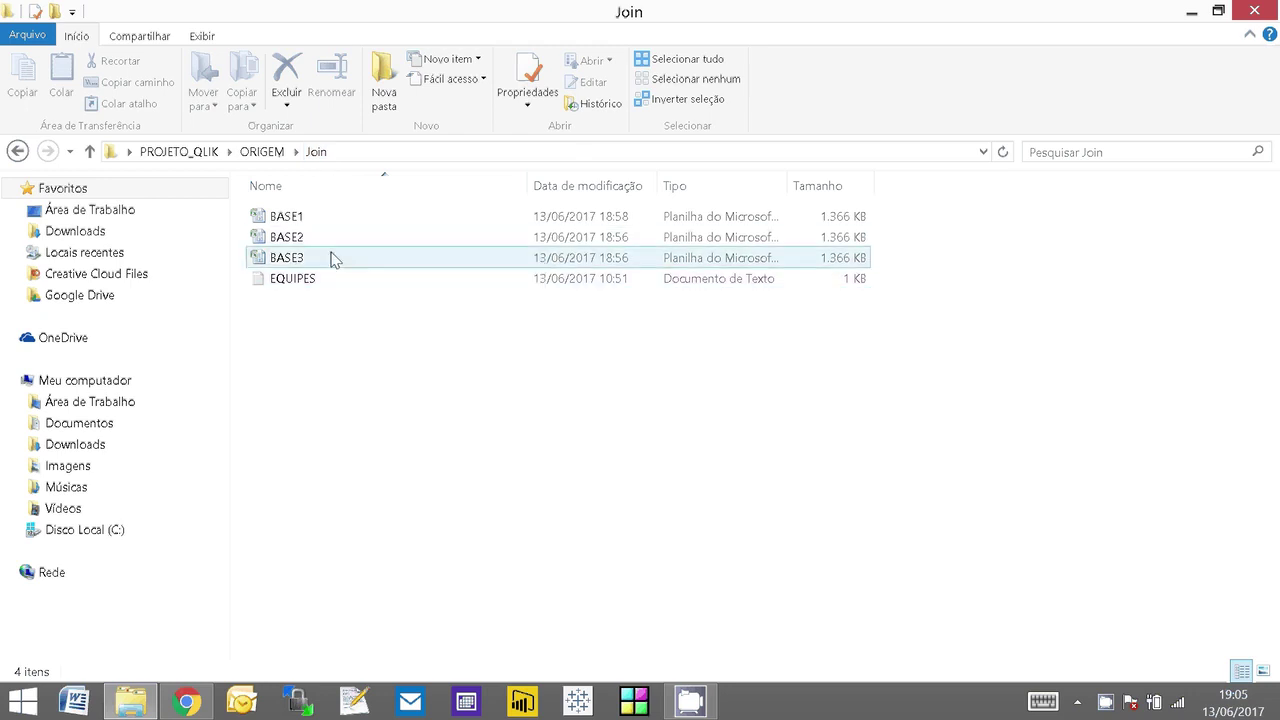
left_click(325, 280)
mouse_move(325, 281)
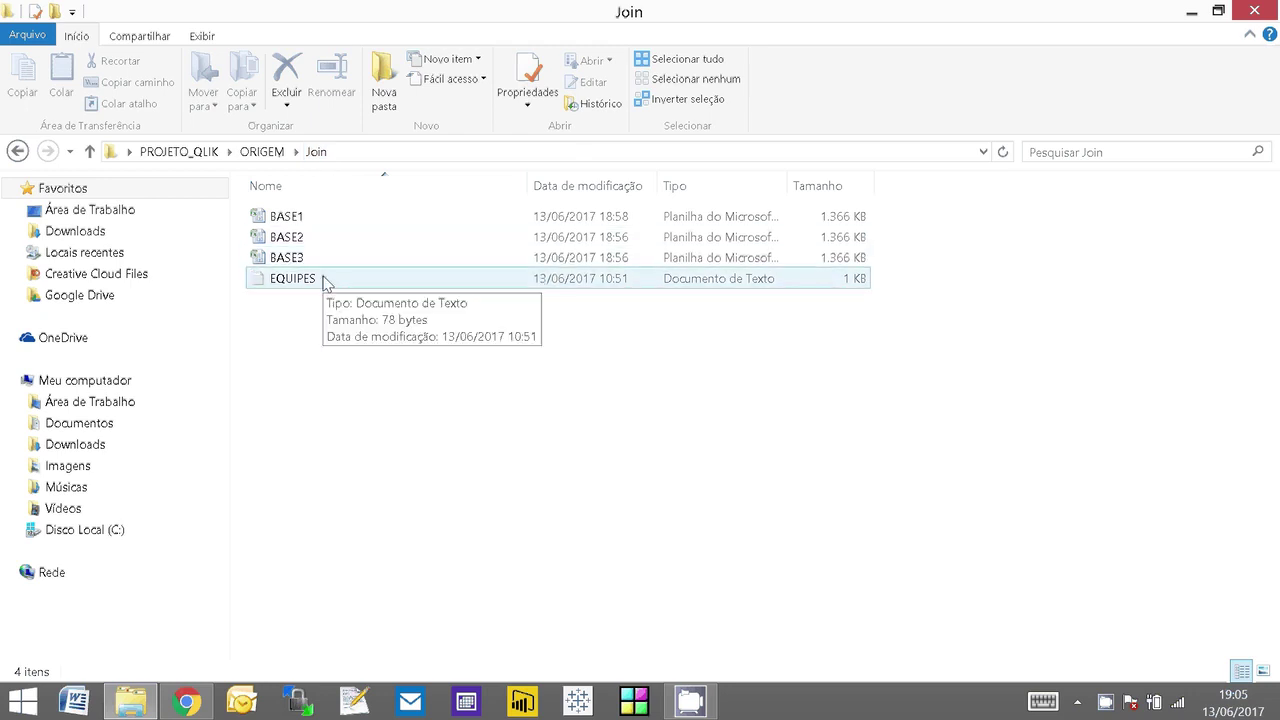
Step: Open the BASE1 workbook and examine the values in its EQUIPE and CONTRATO columns
left_click(322, 222)
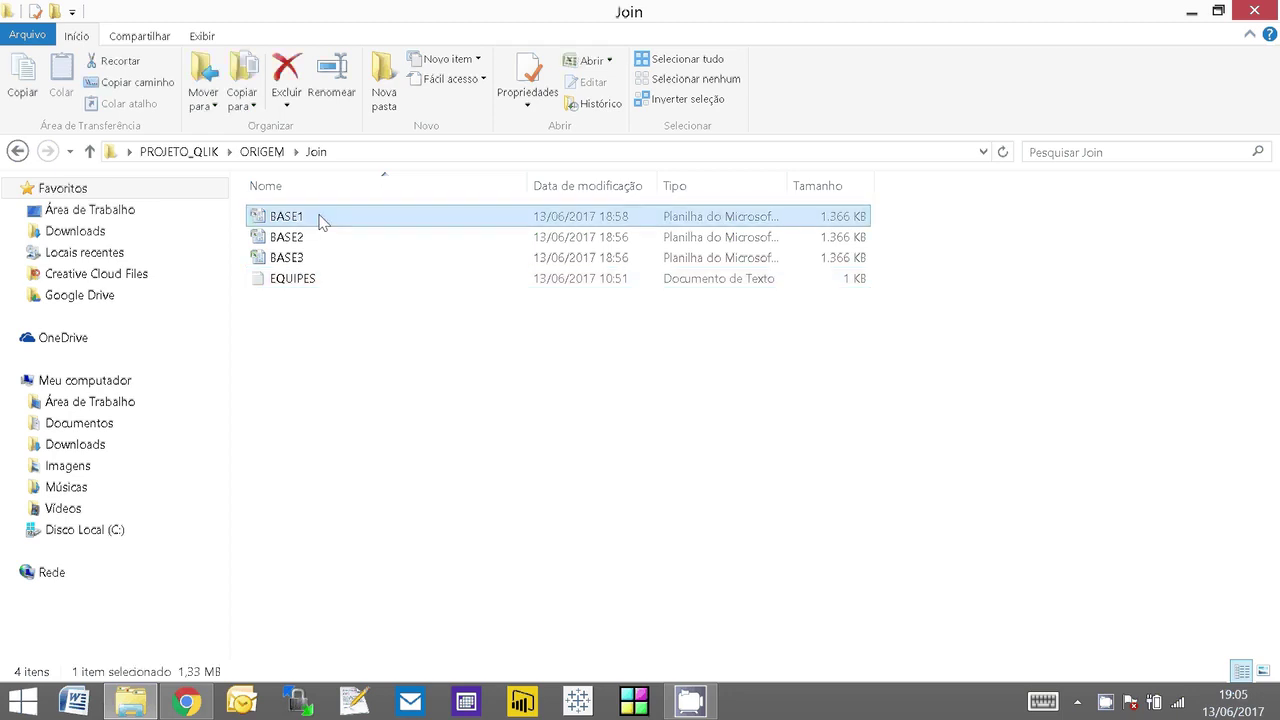
double_click(322, 222)
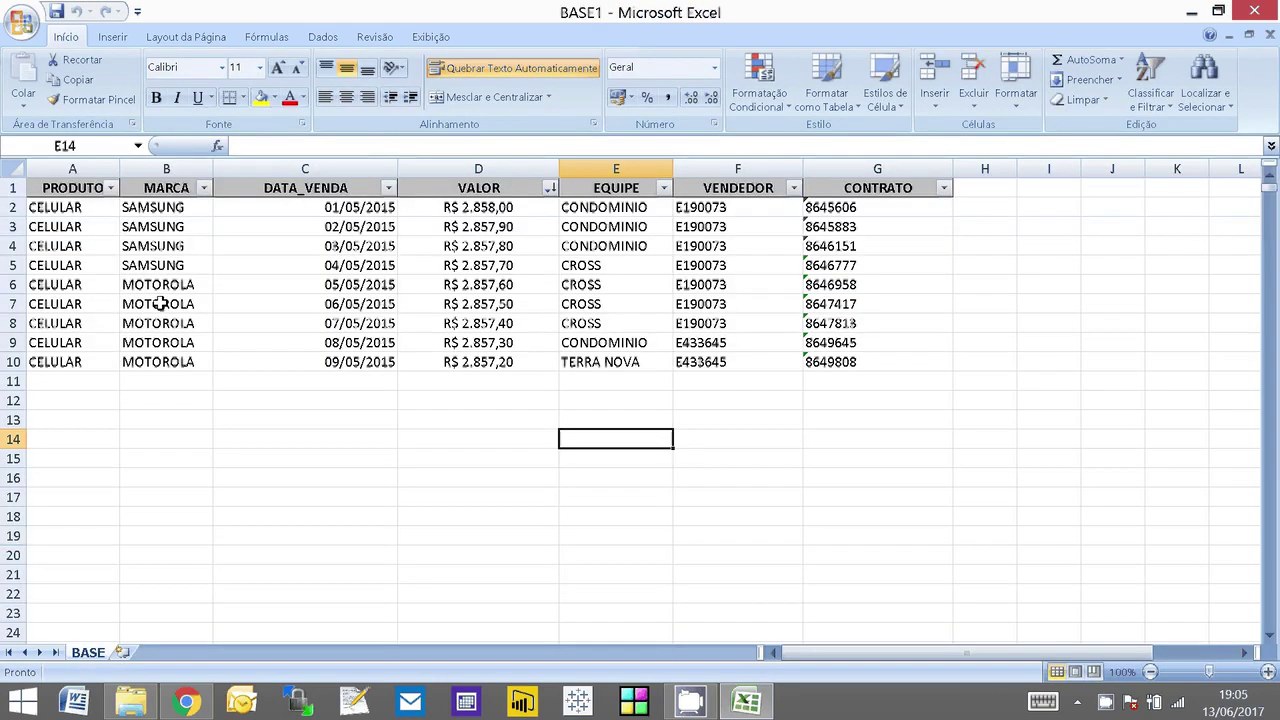
left_click(639, 207)
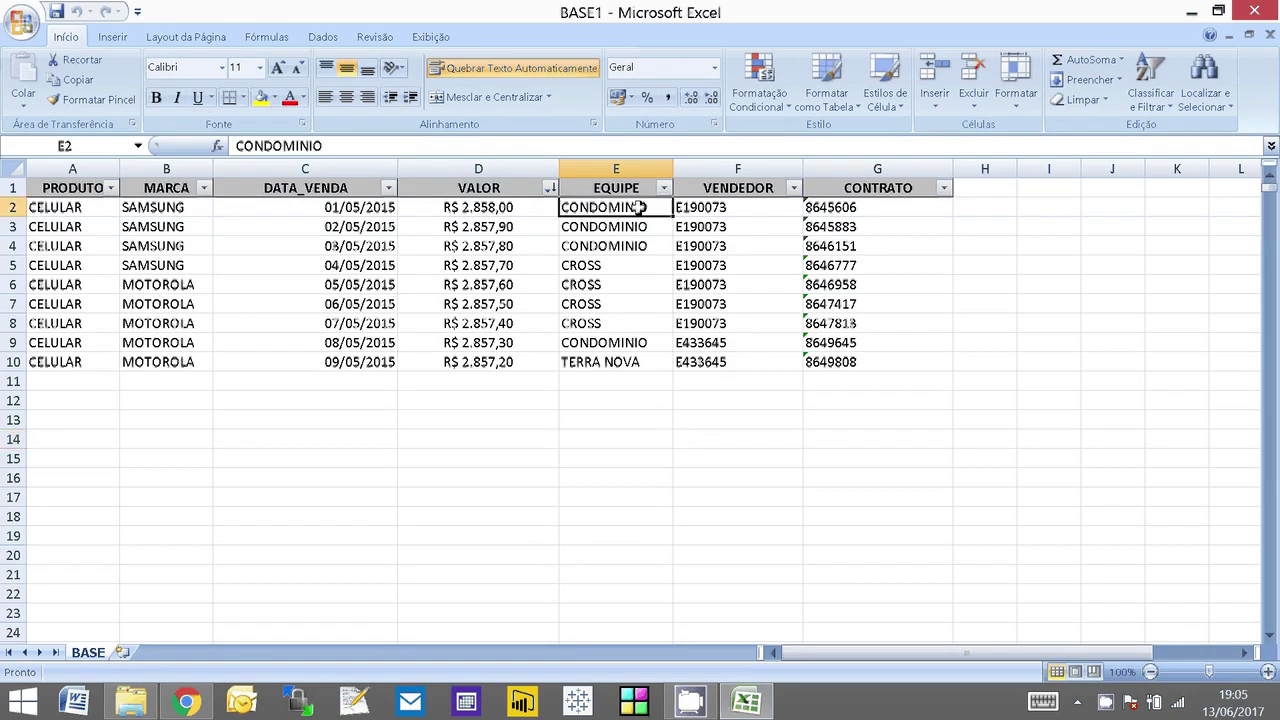
left_click(639, 365)
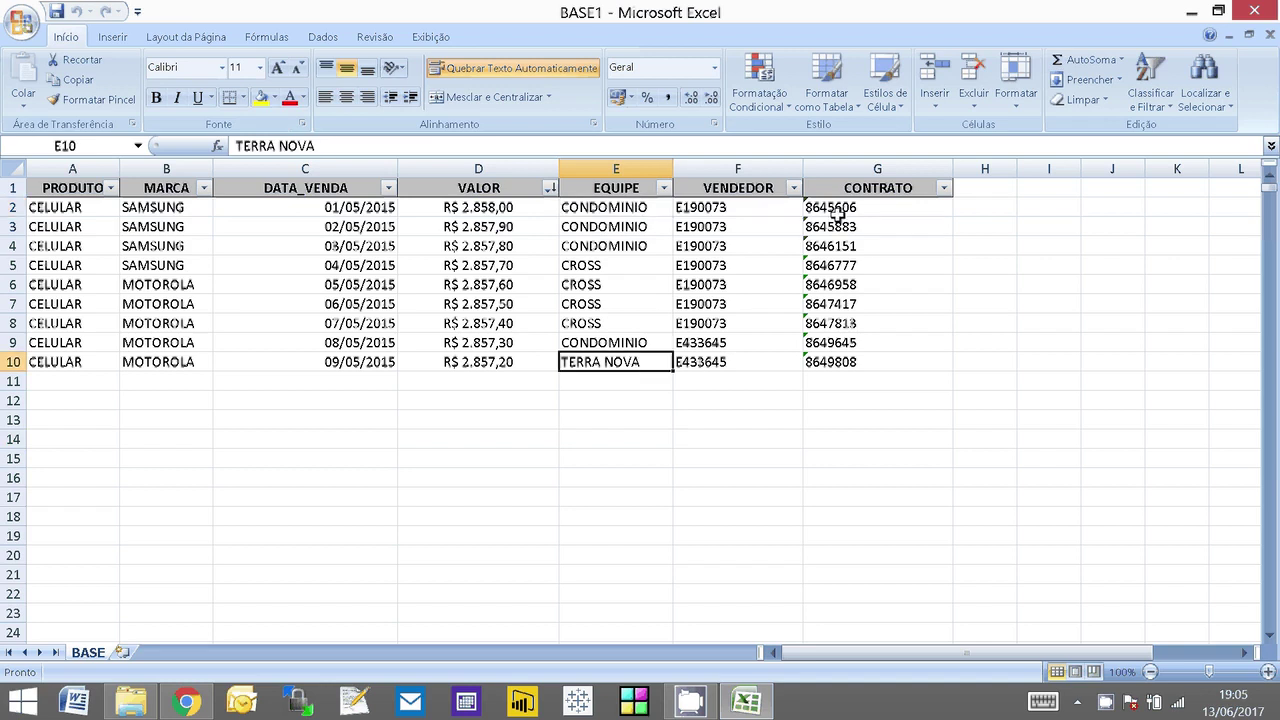
left_click(878, 304)
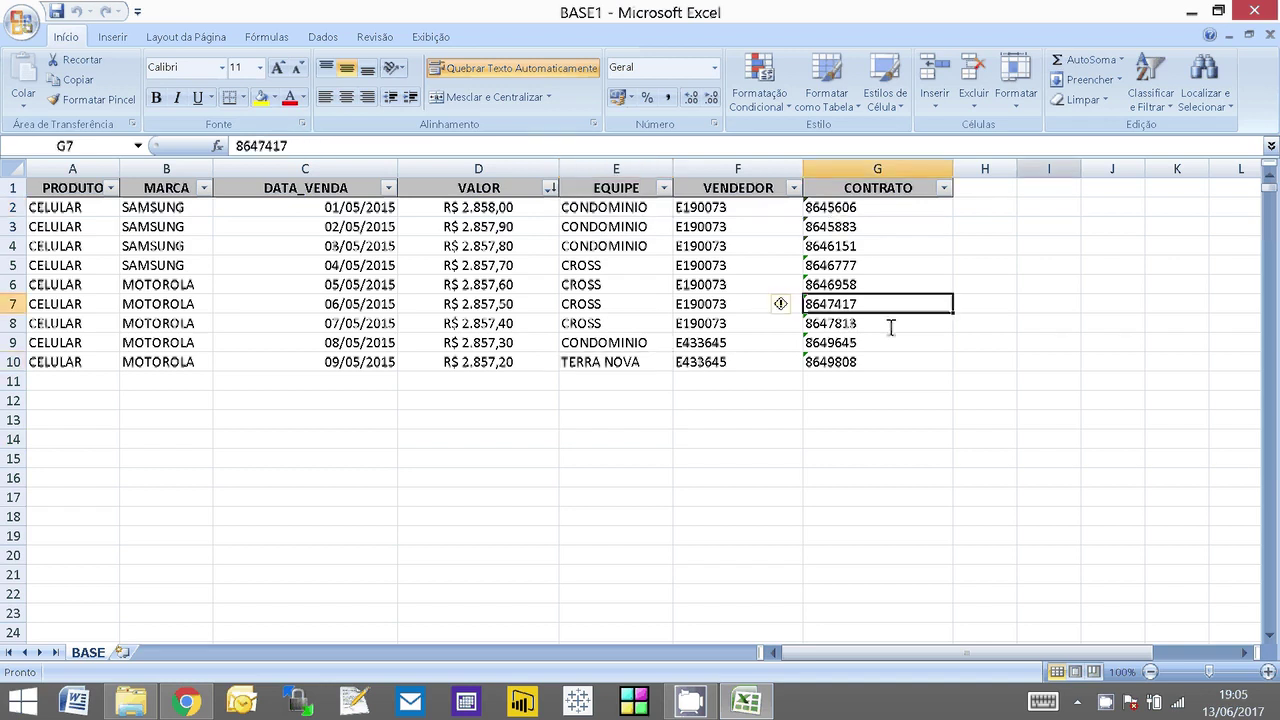
Step: Return to the Join folder, open the EQUIPES text file and bring its window fully into view
key("alt+Tab")
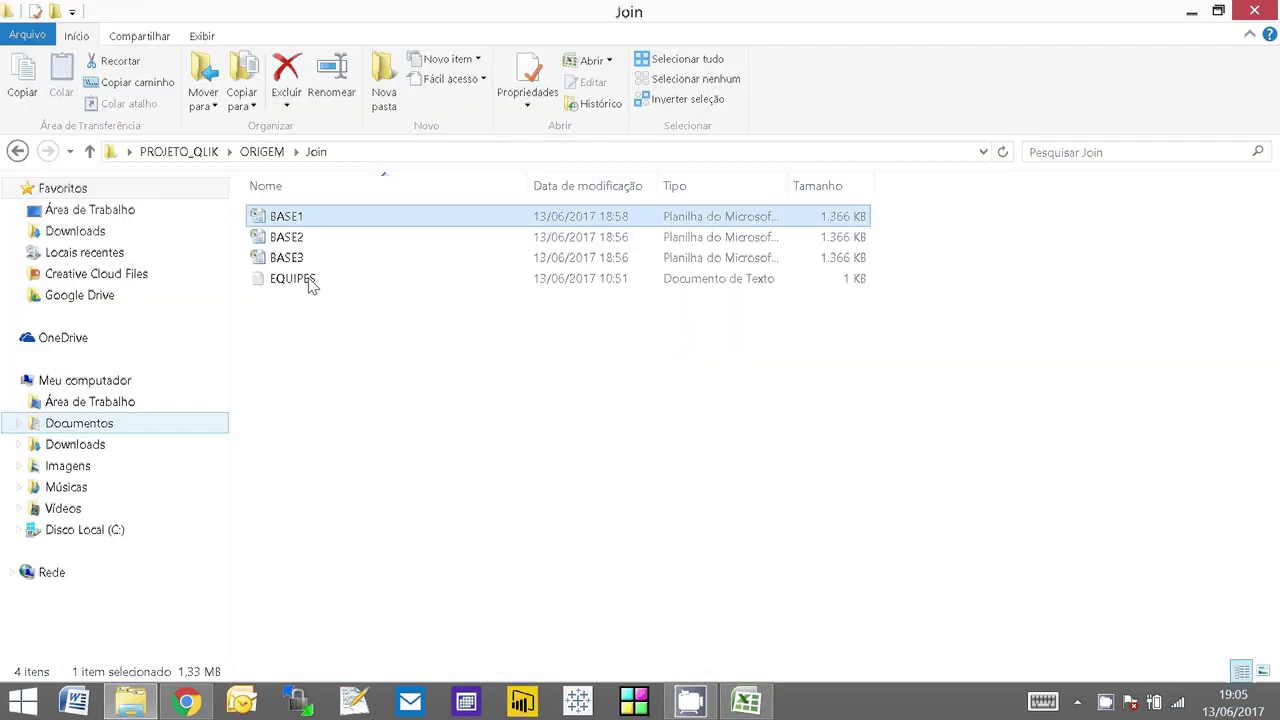
double_click(495, 257)
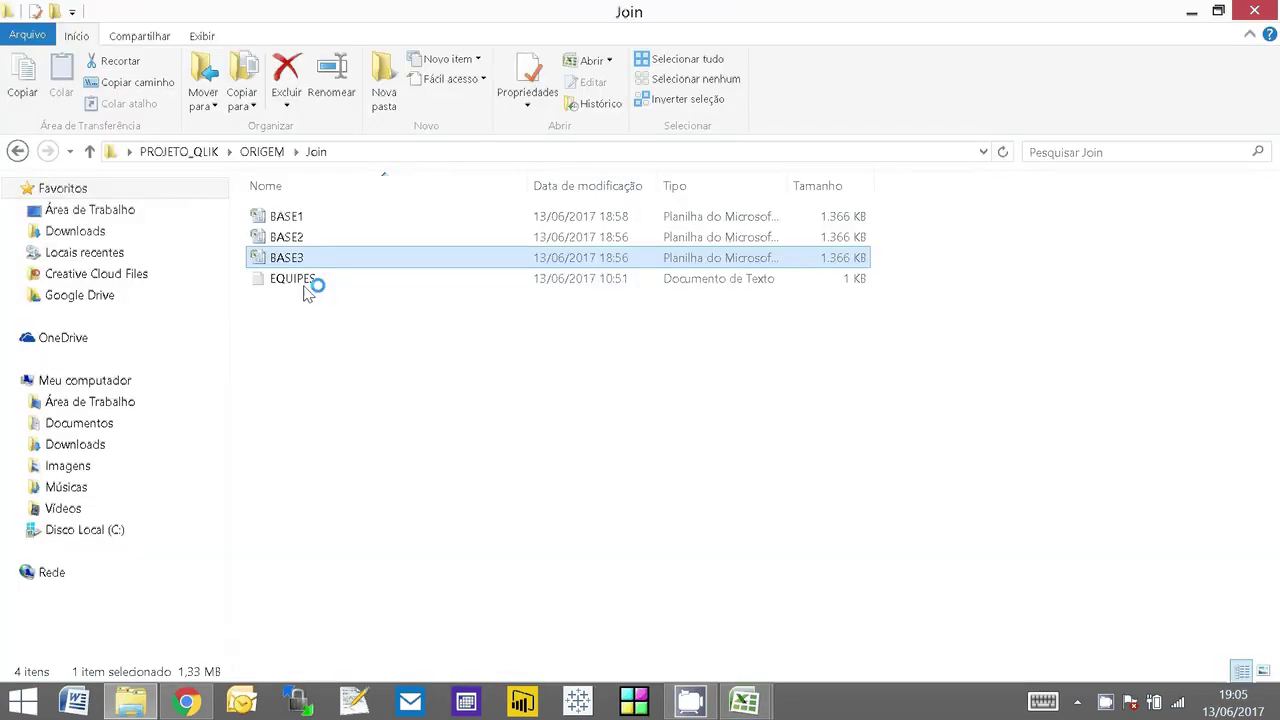
double_click(304, 280)
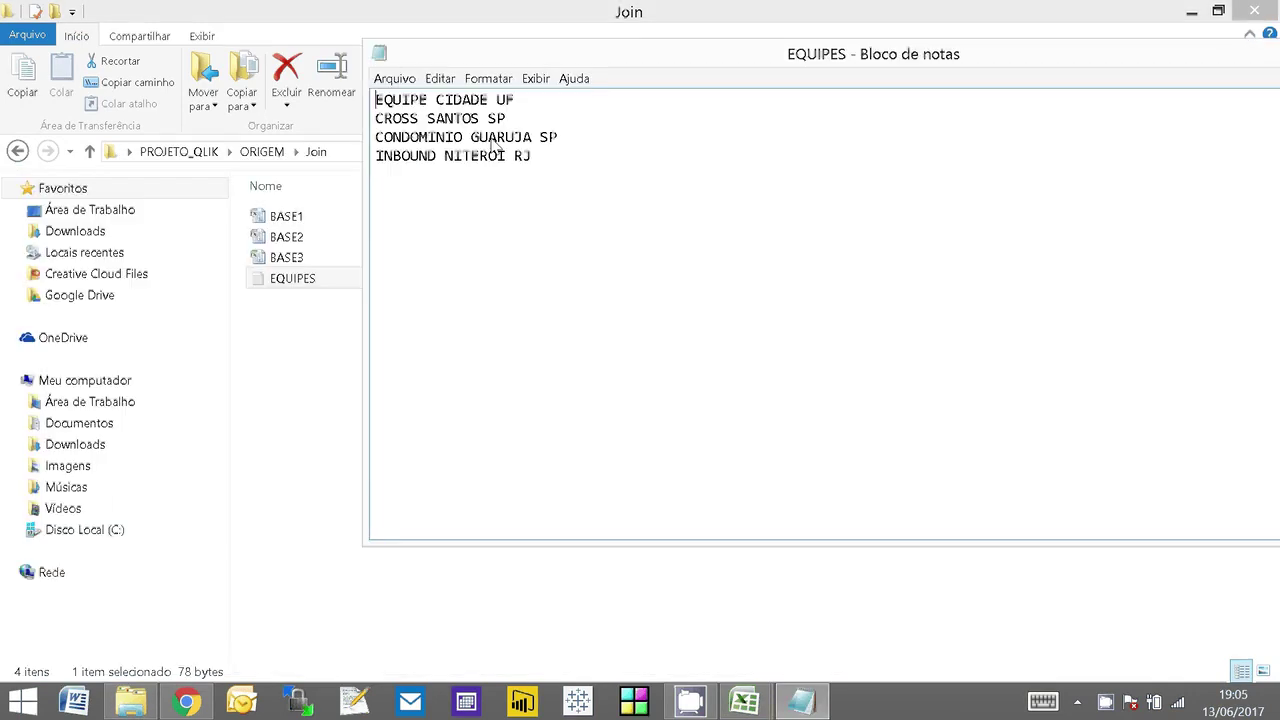
left_click_drag(365, 225, 722, 225)
left_click_drag(970, 62, 485, 148)
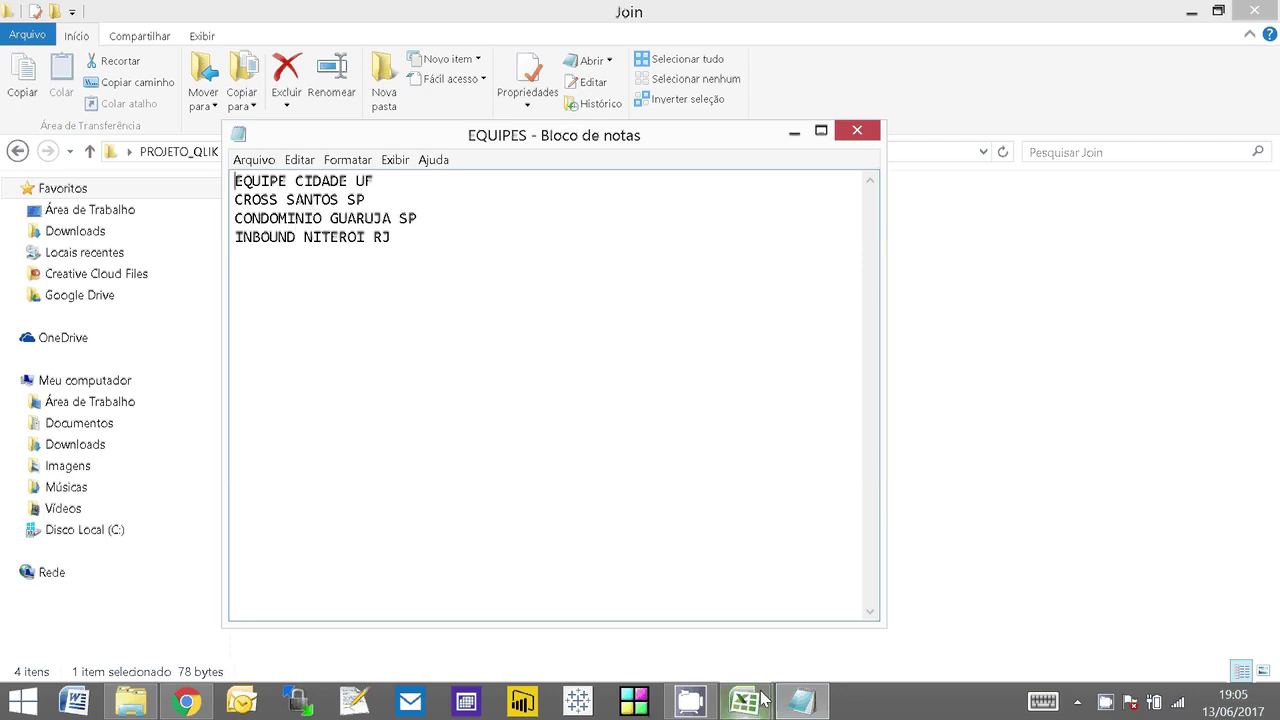
Step: Compare the EQUIPE column of BASE1 with the teams in the EQUIPES text file, and close both files
mouse_move(762, 697)
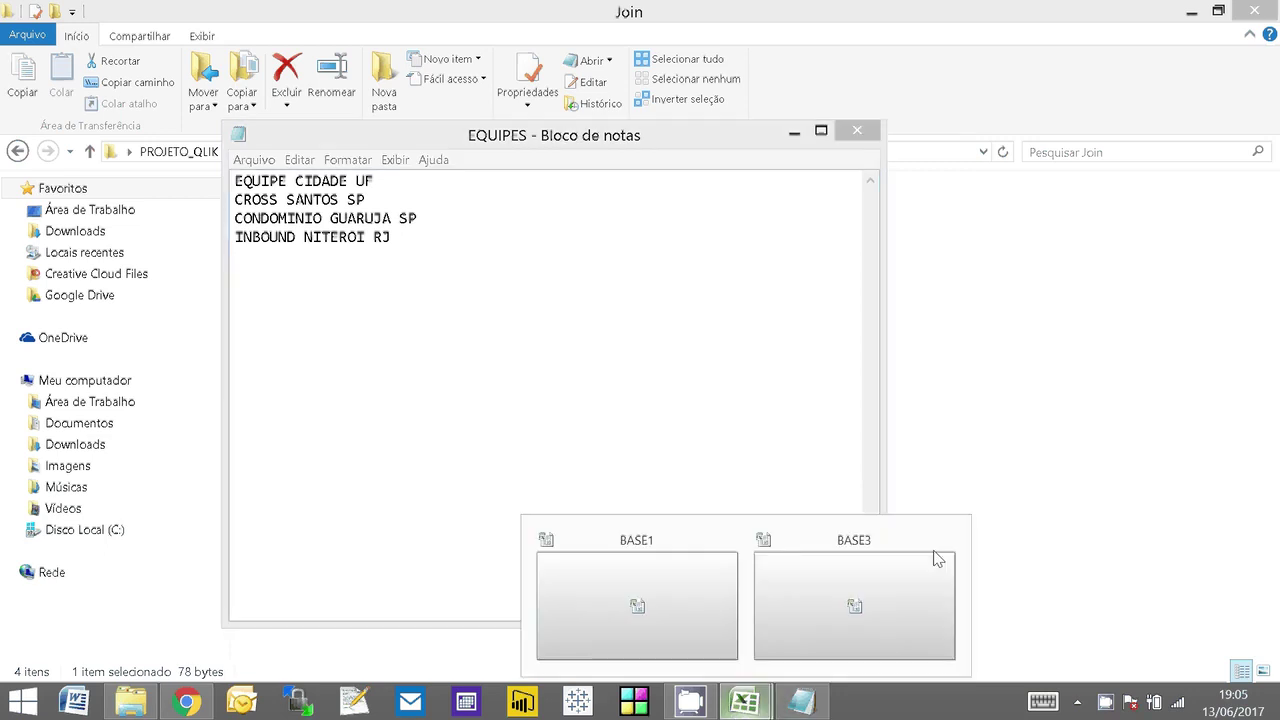
left_click(947, 540)
left_click(730, 555)
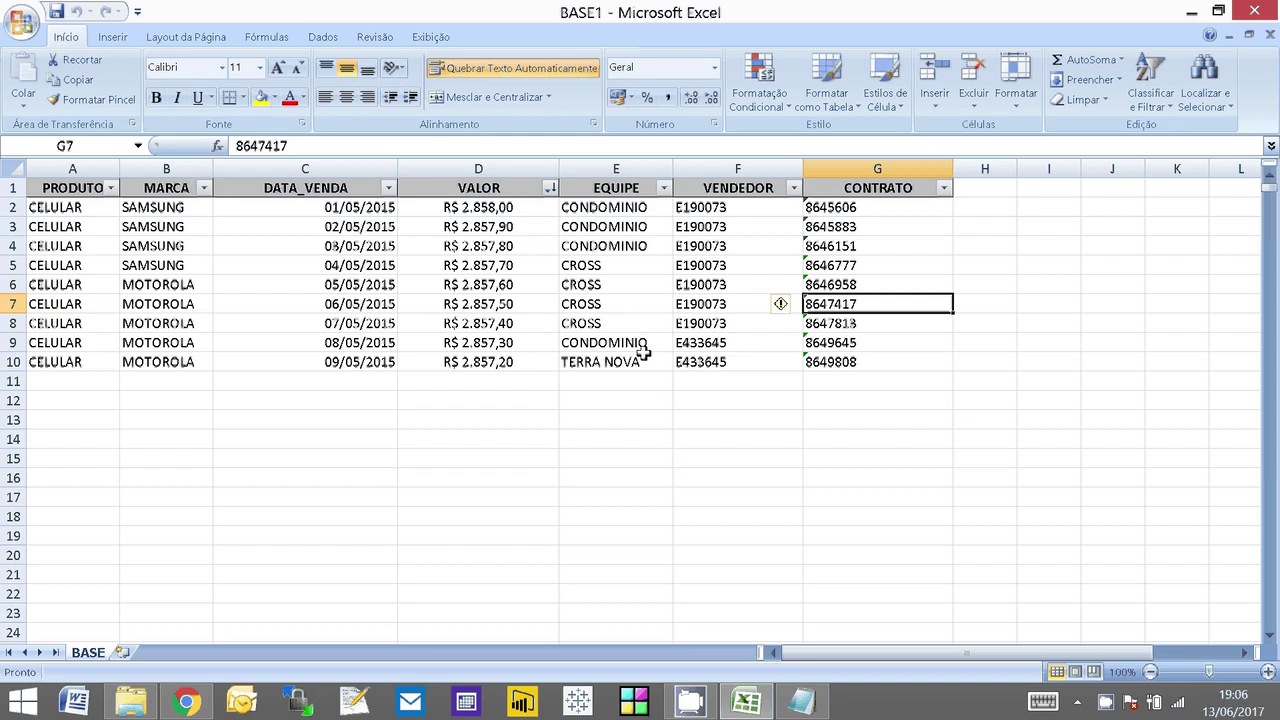
left_click(800, 700)
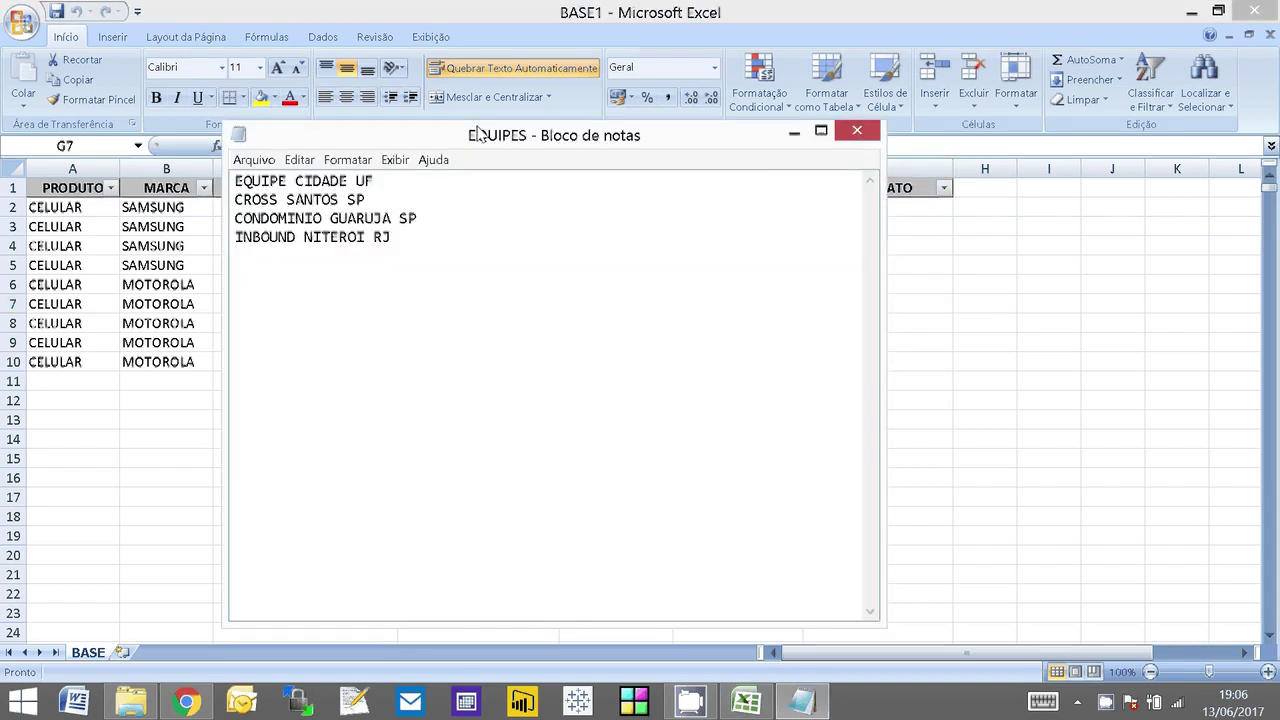
left_click_drag(478, 133, 504, 136)
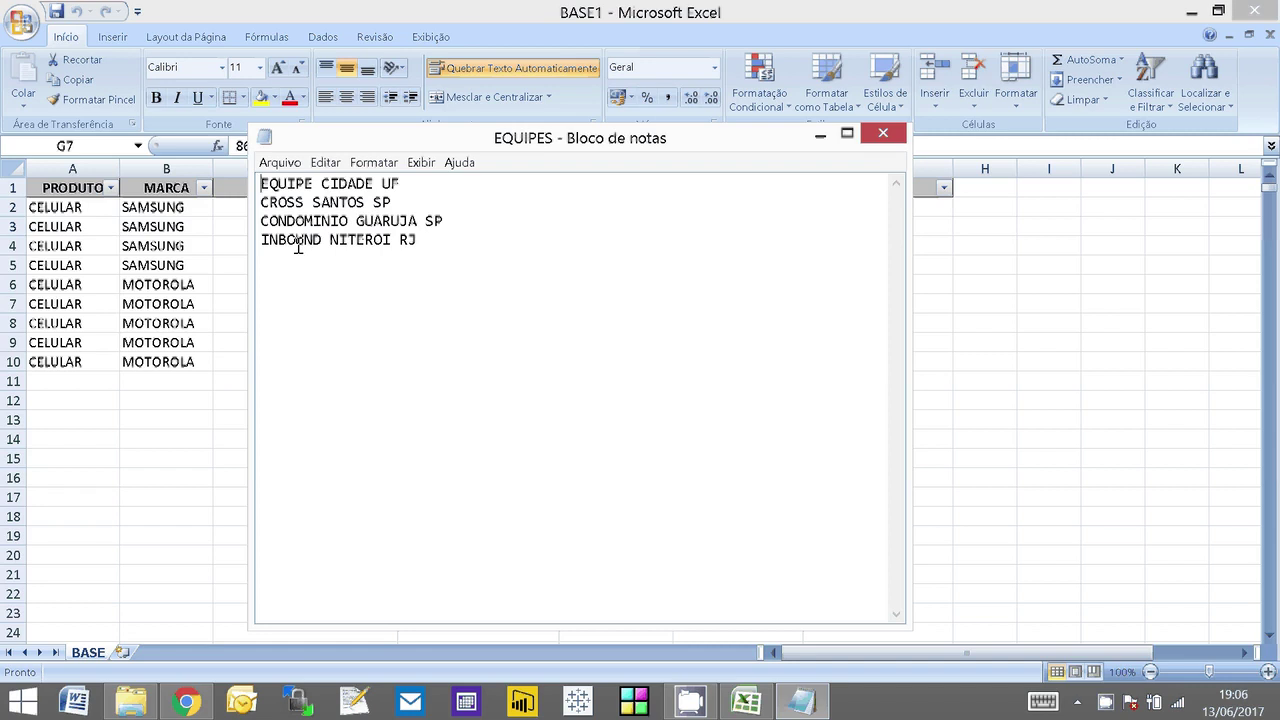
left_click(819, 134)
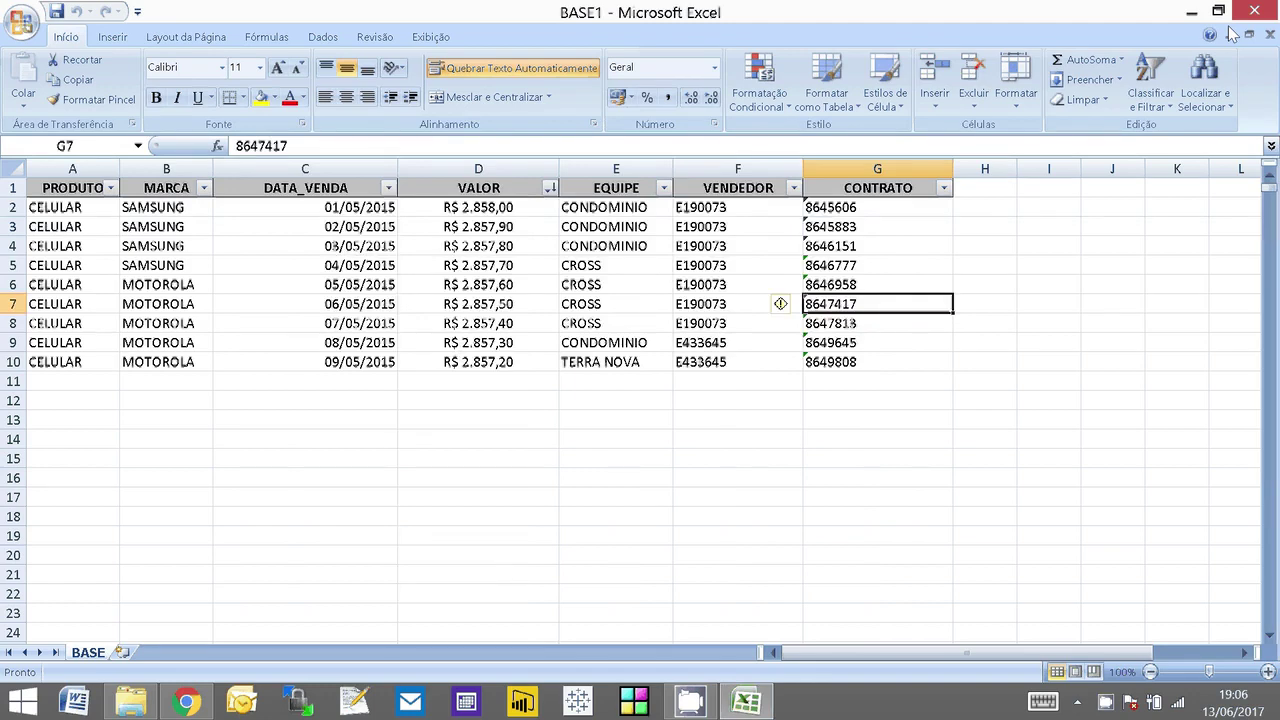
left_click(1254, 11)
Step: Launch QlikView and maximize its window
key("super")
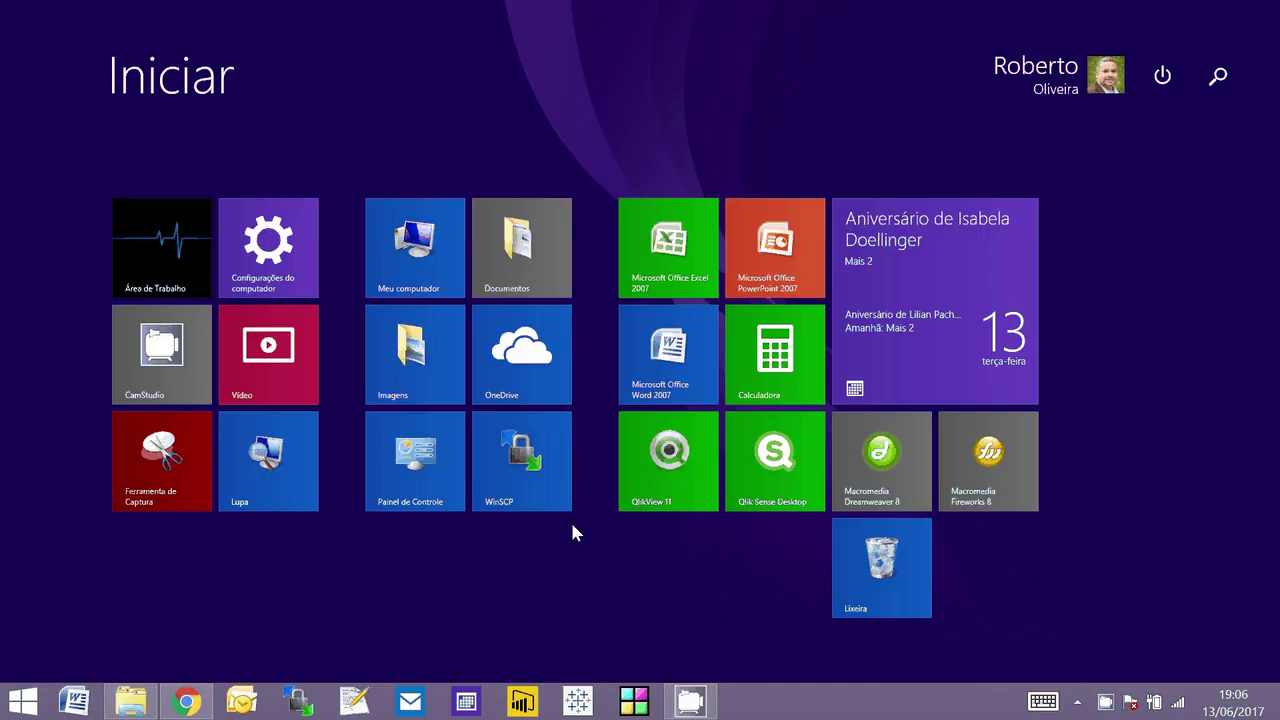
key("super")
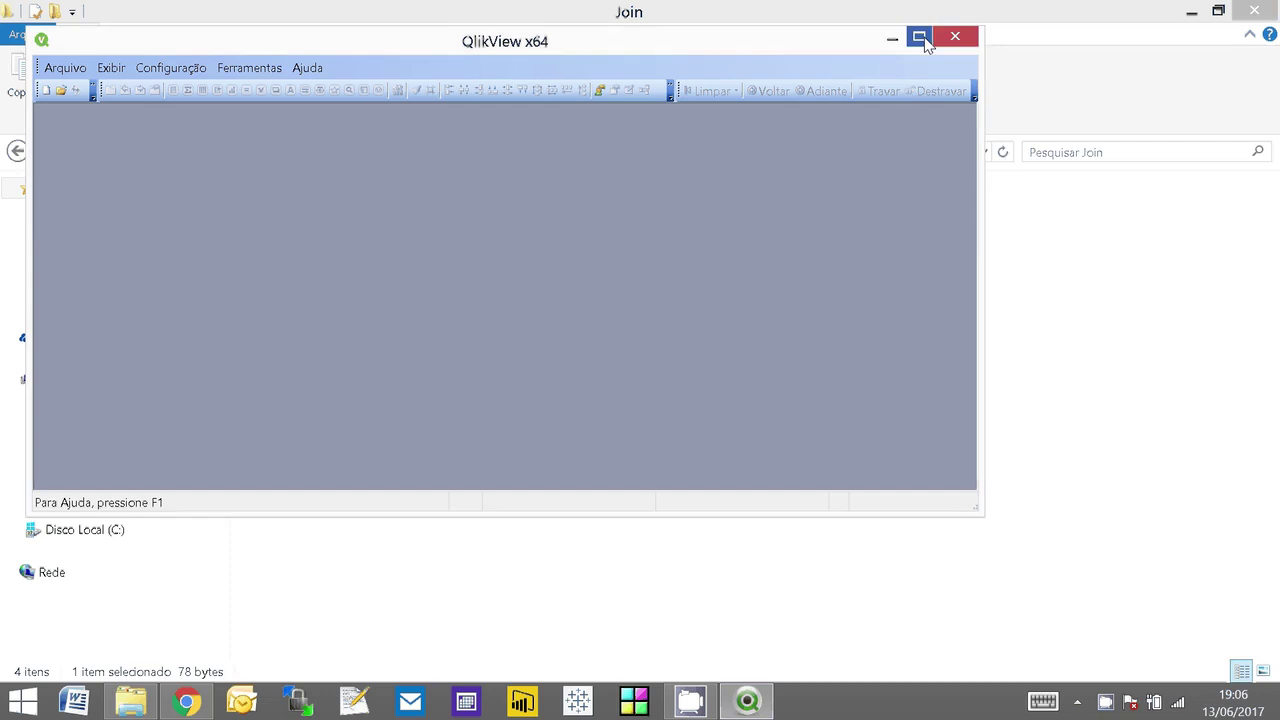
left_click(919, 38)
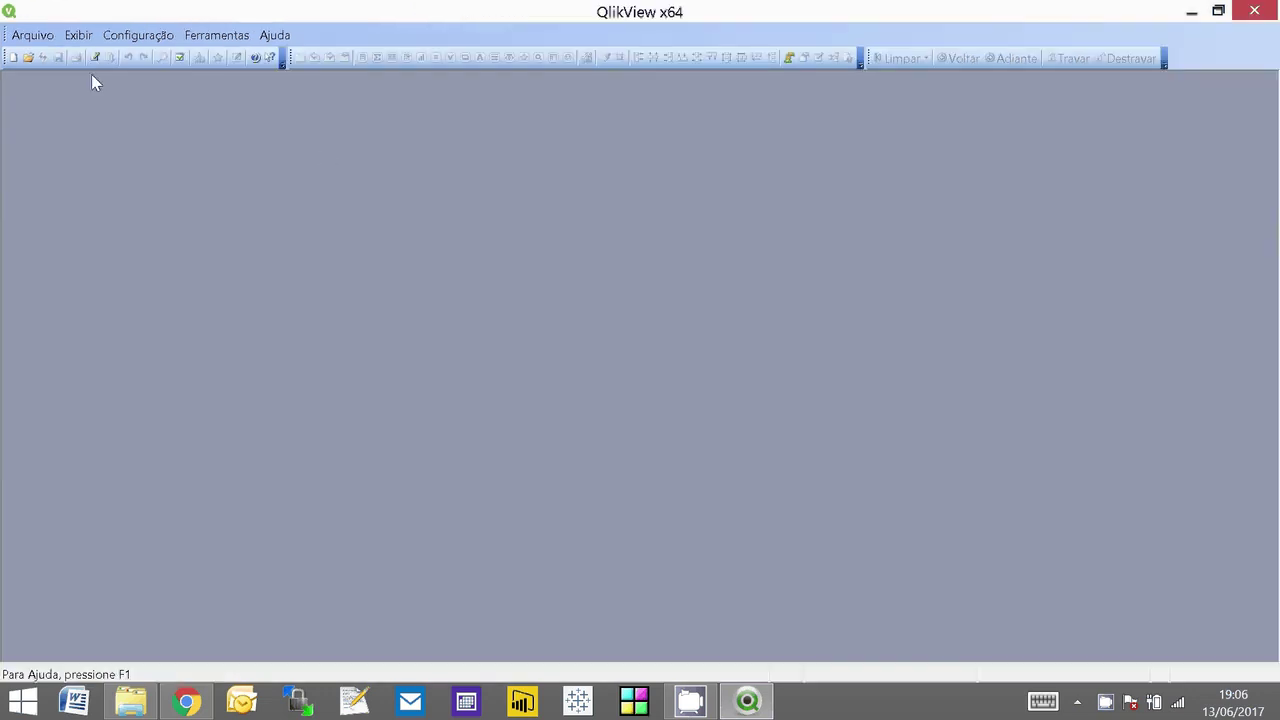
Step: Create a new QlikView document and save it as JOIN in the QVW folder
left_click(15, 58)
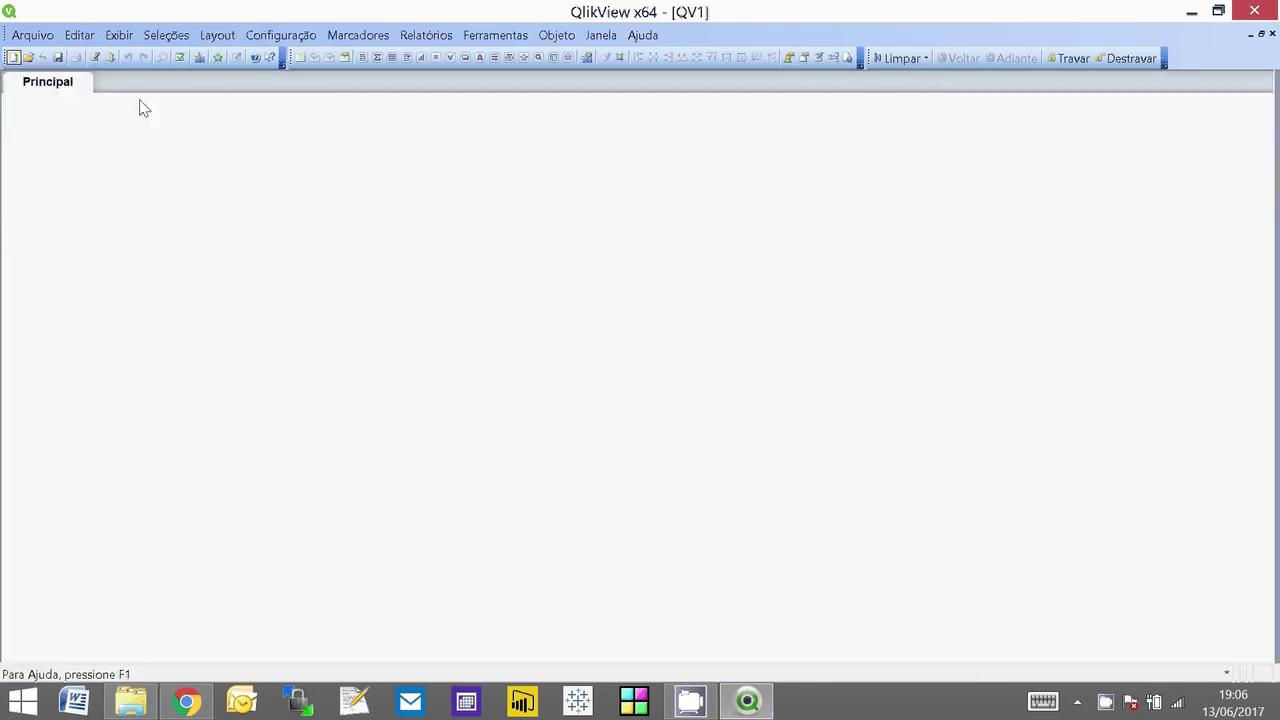
left_click(58, 58)
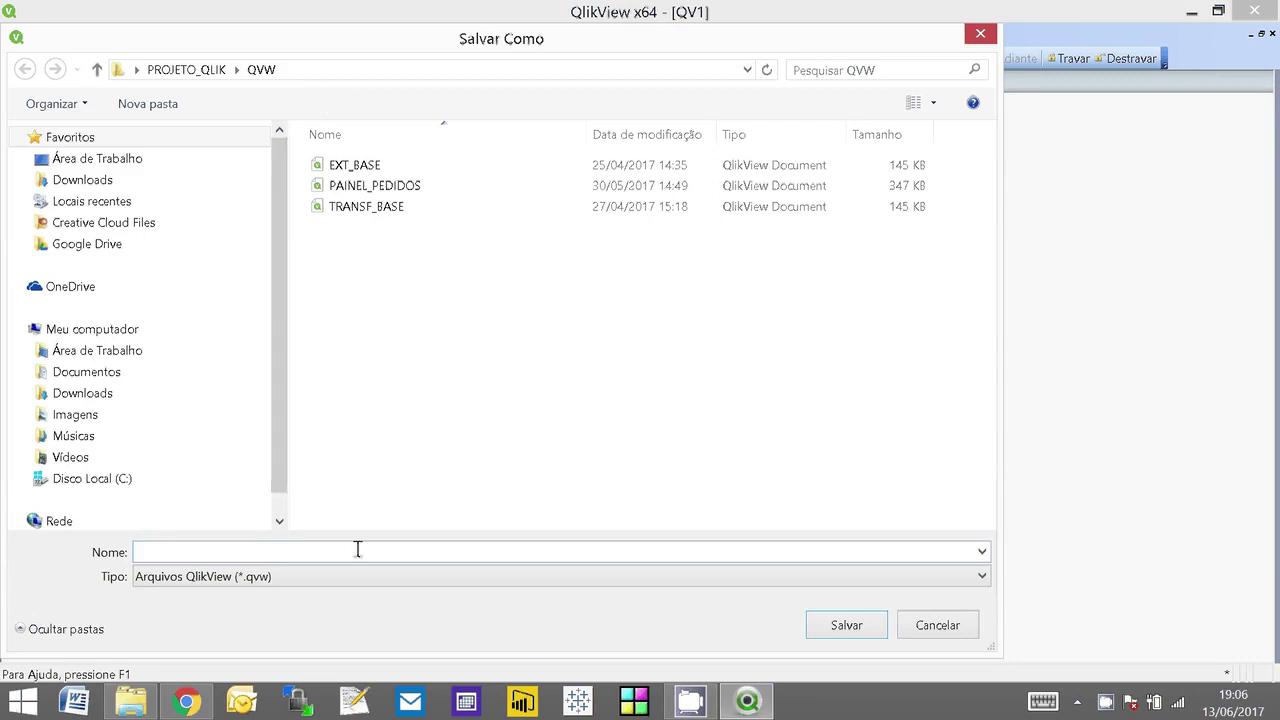
type("JOIN")
key("Return")
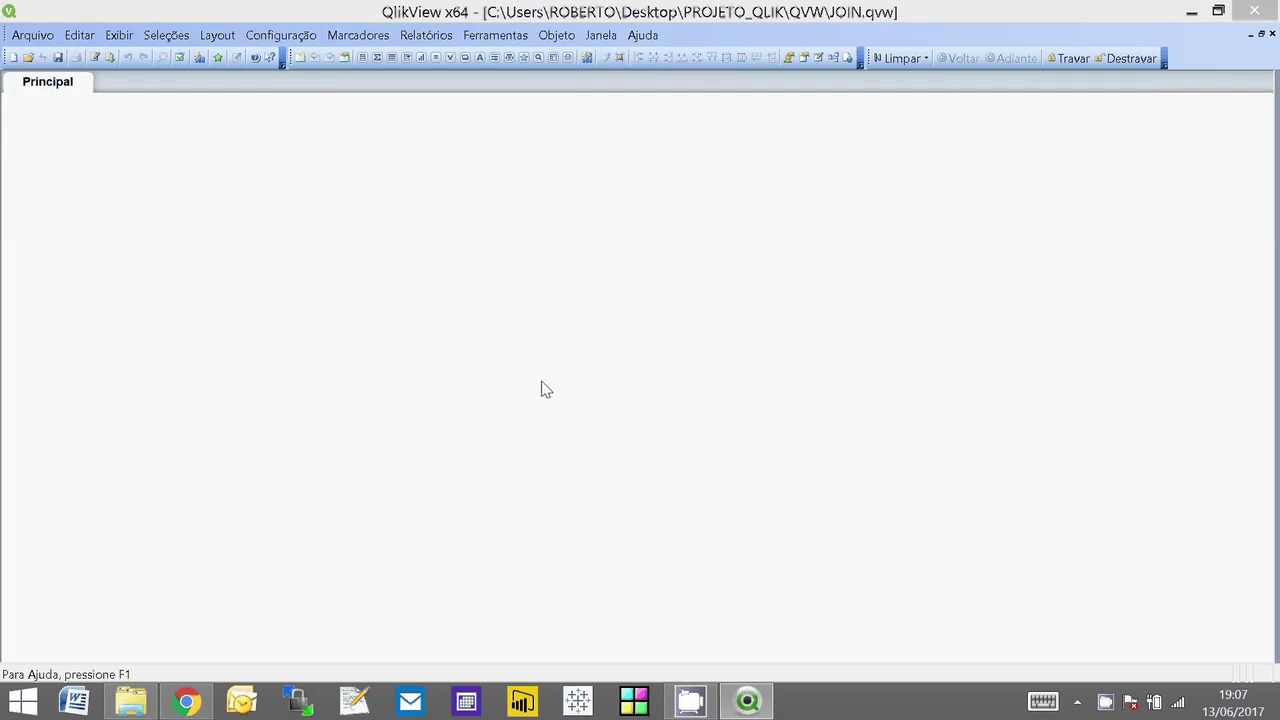
Step: Open the script editor and add a new script section named JOIN
key("ctrl+e")
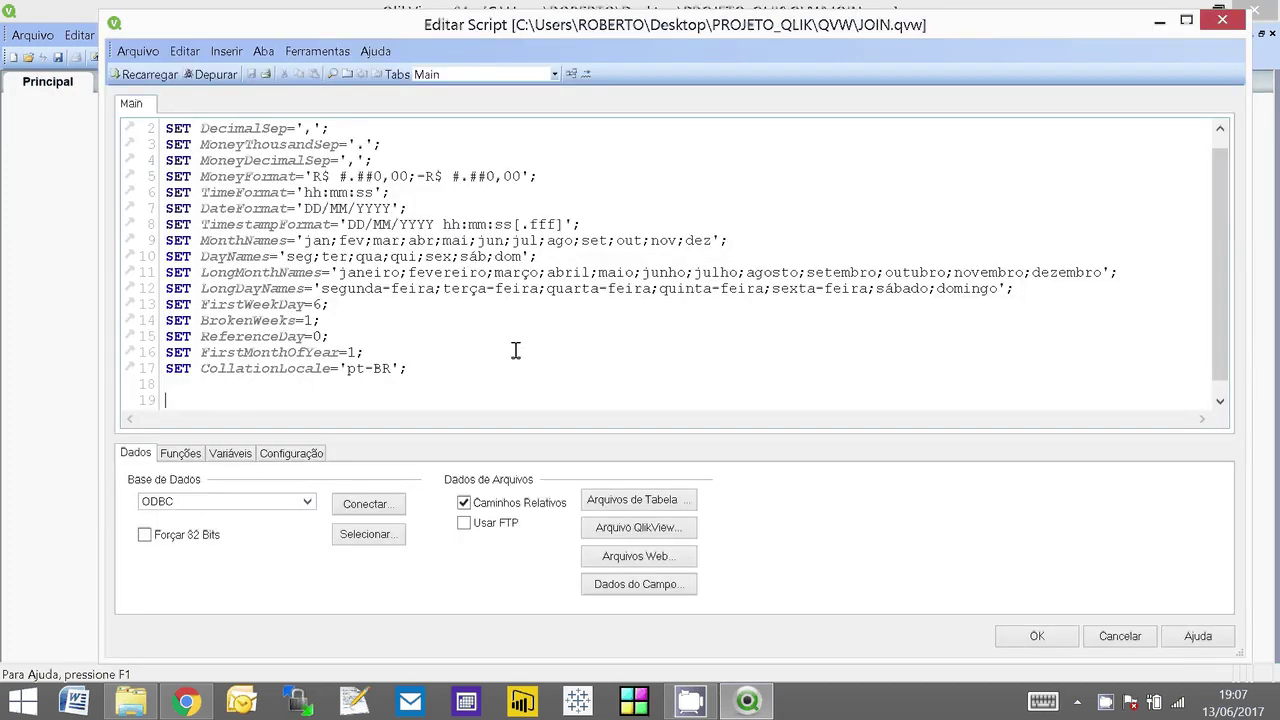
left_click(264, 52)
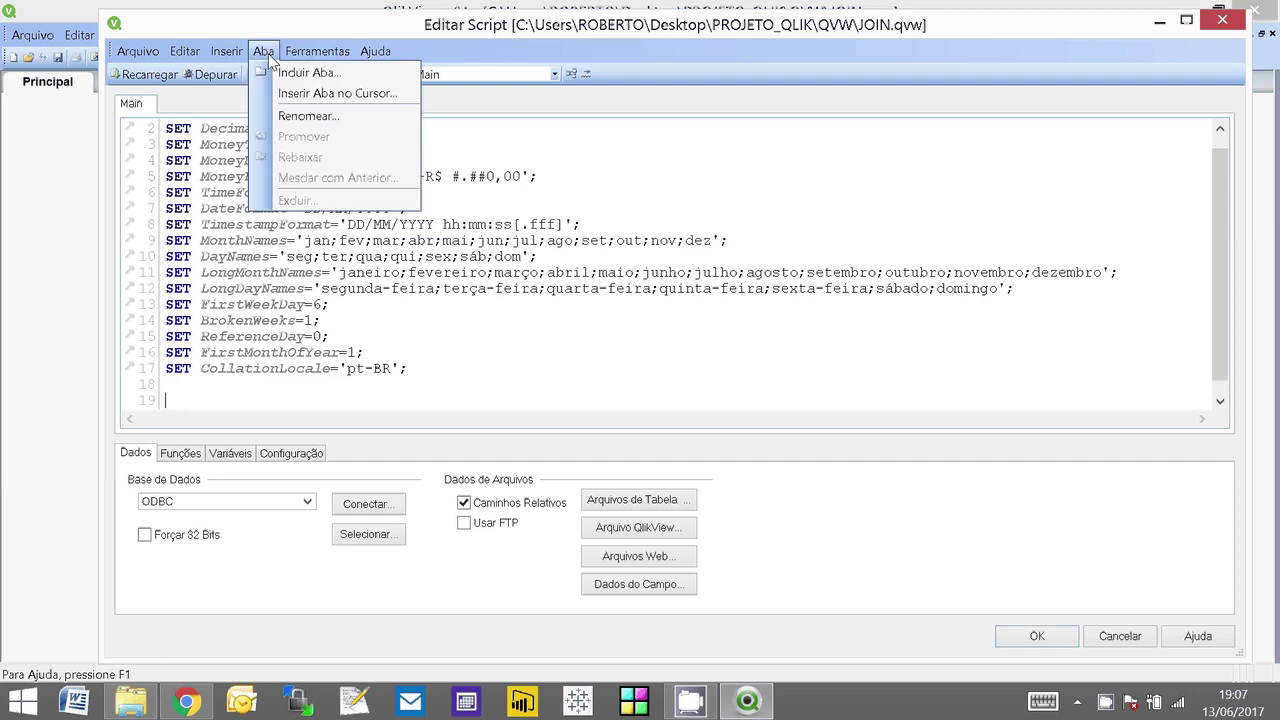
left_click(290, 92)
type("OIN")
key("Return")
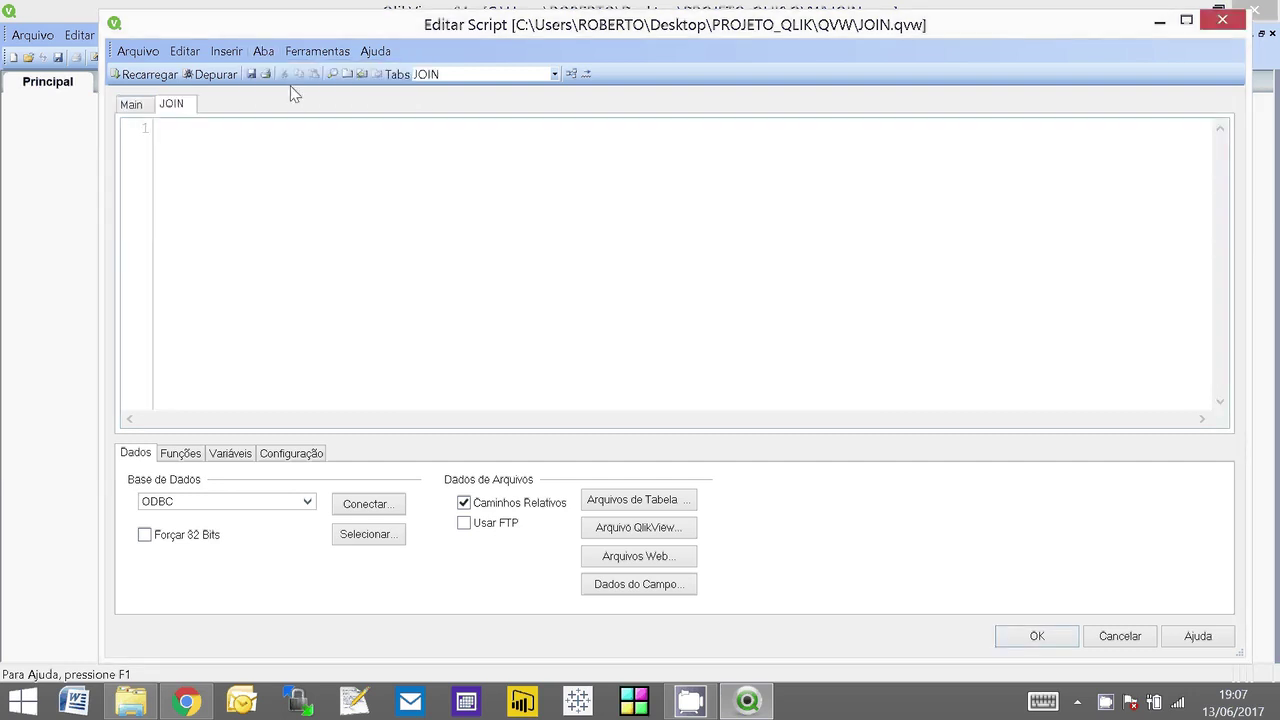
Step: Insert a LOAD statement for the BASE table of the BASE1 workbook, using embedded labels
left_click(667, 502)
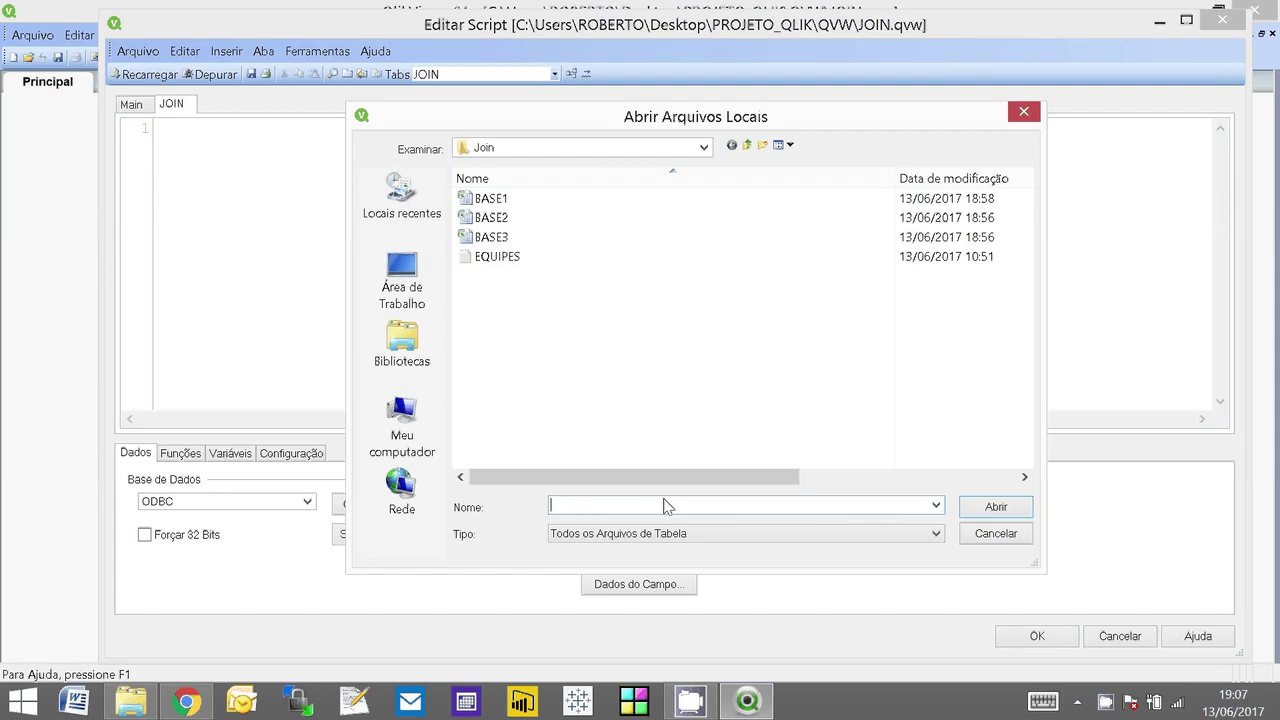
left_click(491, 198)
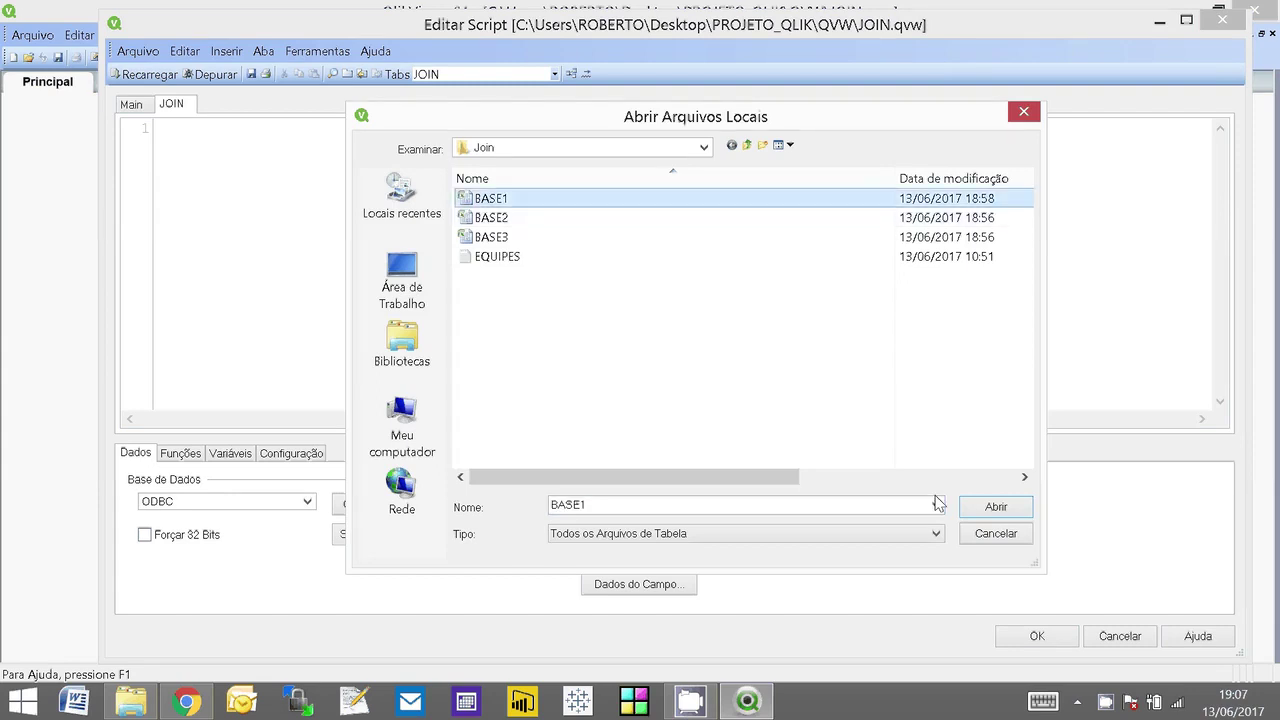
left_click(972, 508)
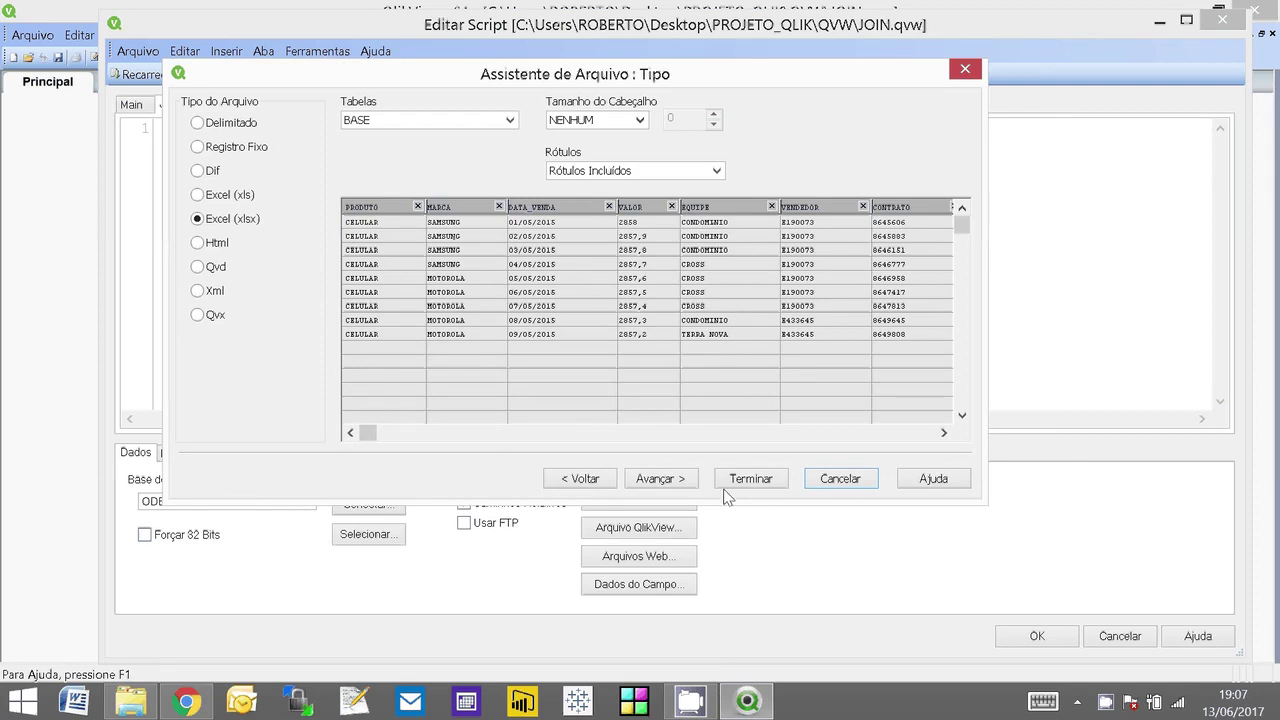
left_click(730, 485)
Step: Replace the Directory; line with the table label BASE: and reload the script, closing the execution progress window
left_click(254, 128)
double_click(178, 131)
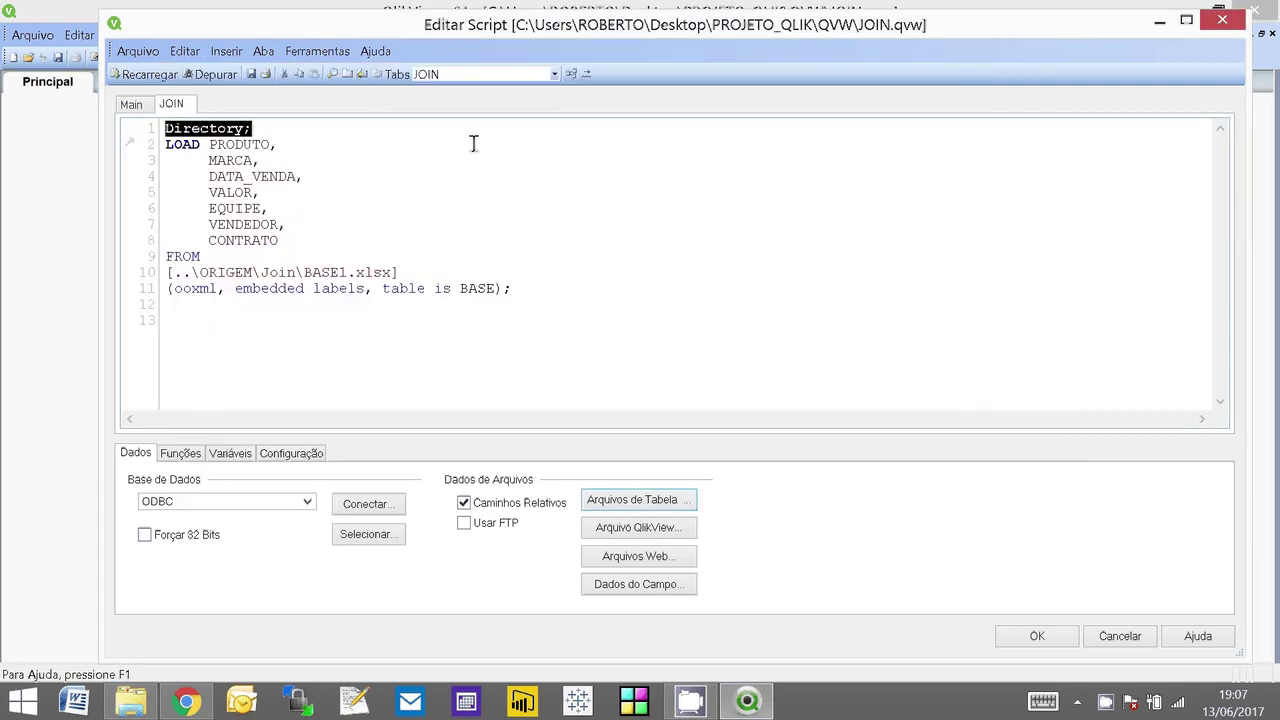
type("BASE:")
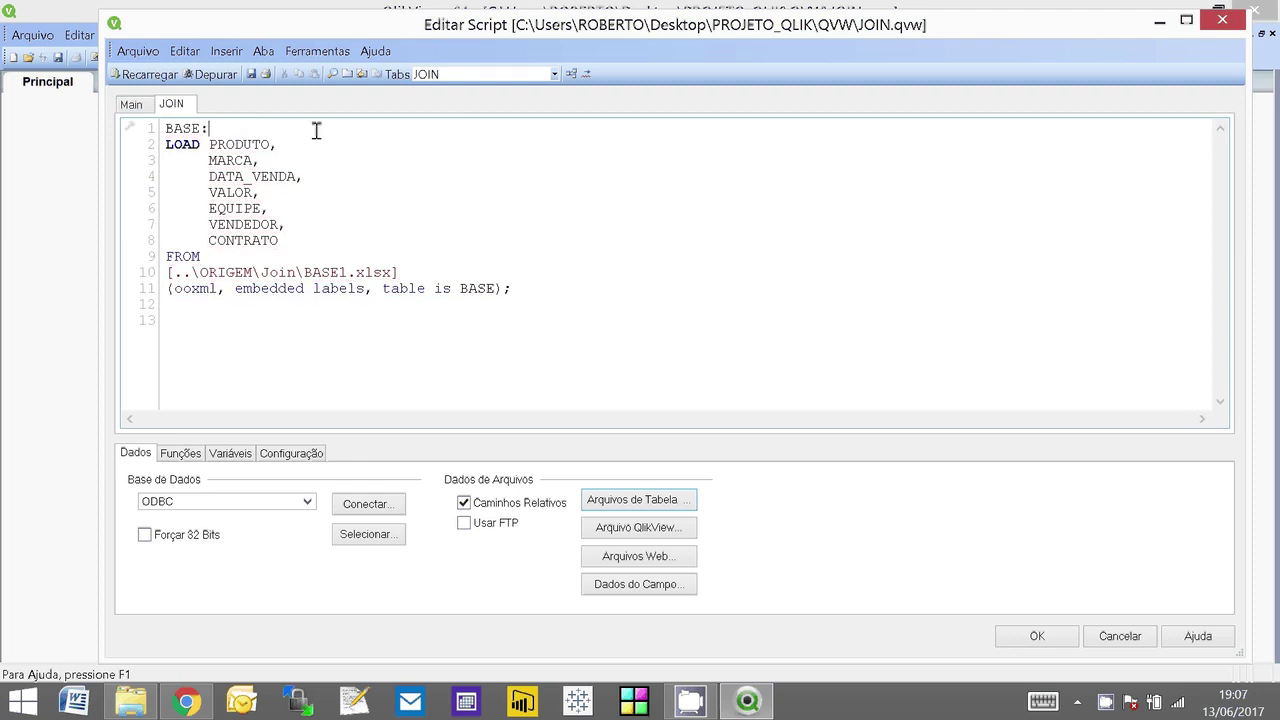
left_click(148, 75)
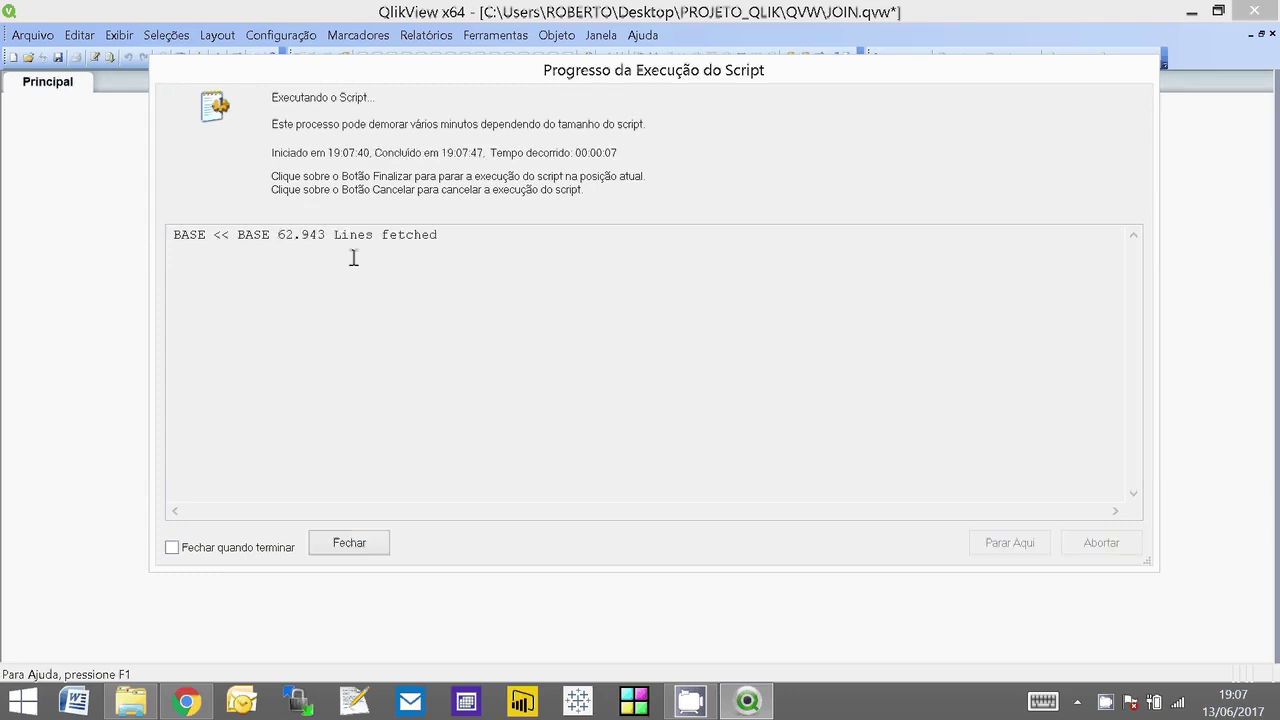
left_click(349, 543)
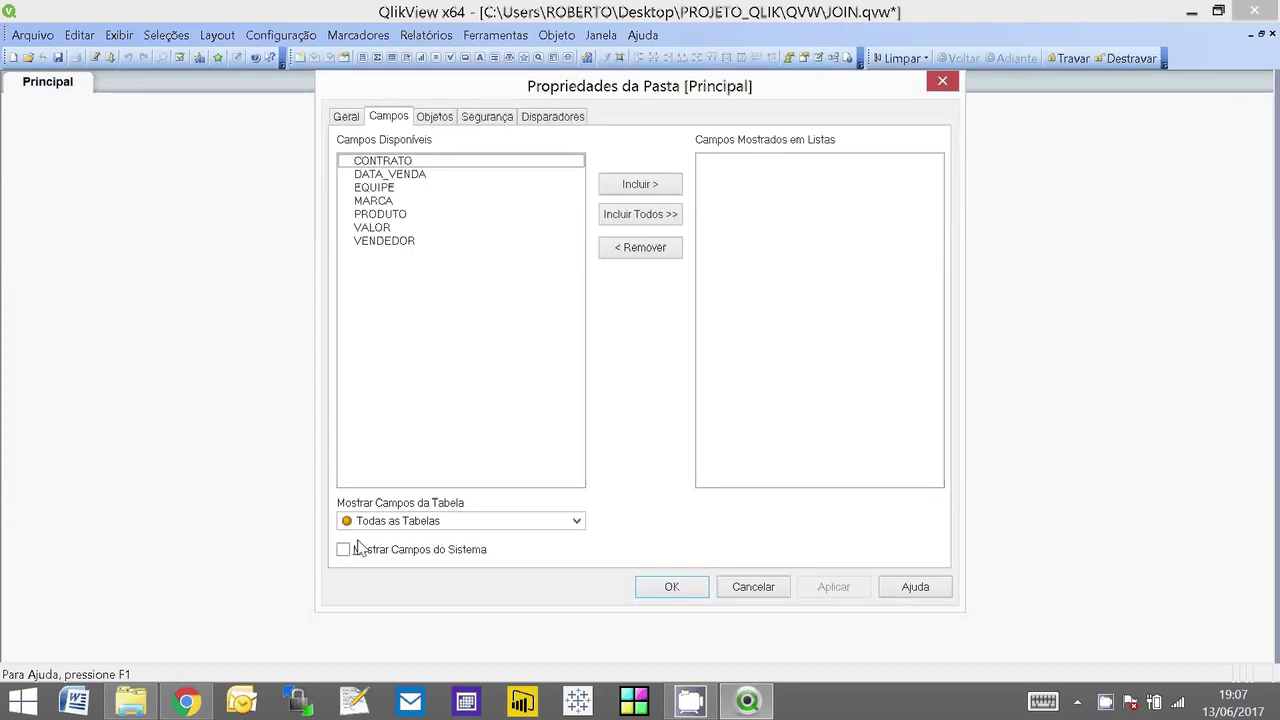
Step: Preview the BASE table's data in the table viewer, examine its filled and empty rows, and return to the sheet
key("Escape")
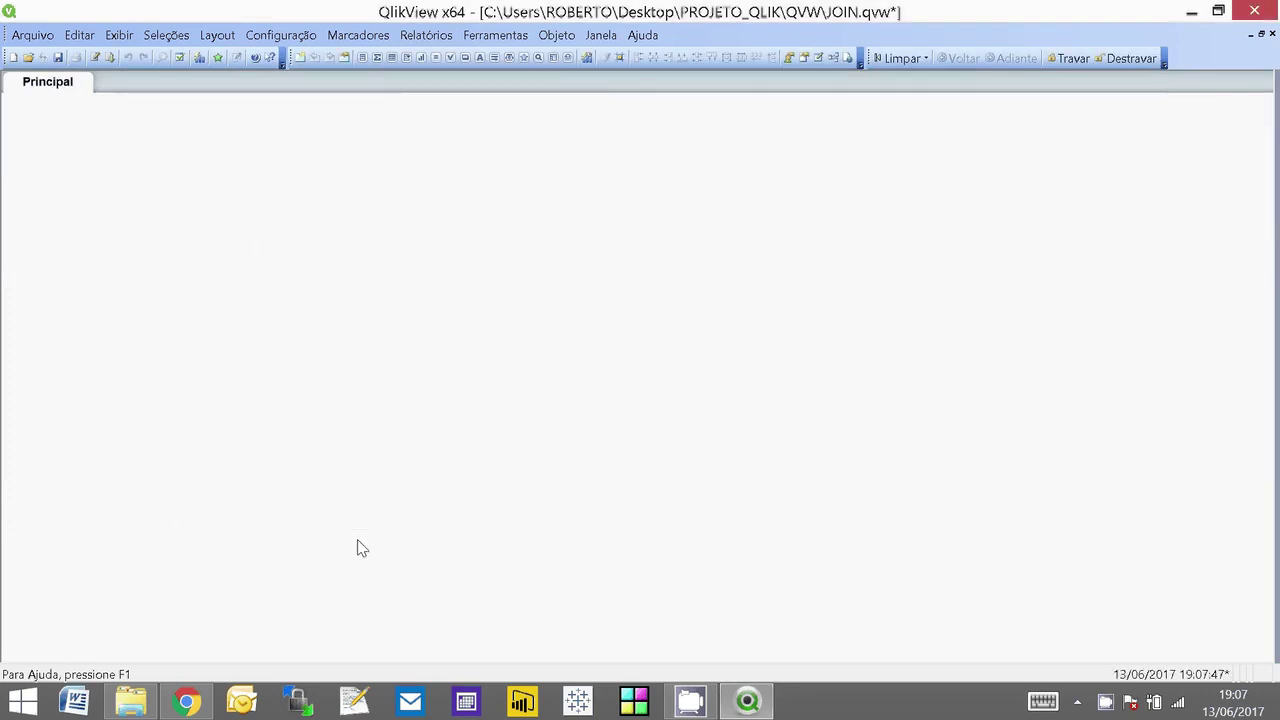
key("ctrl+t")
right_click(632, 339)
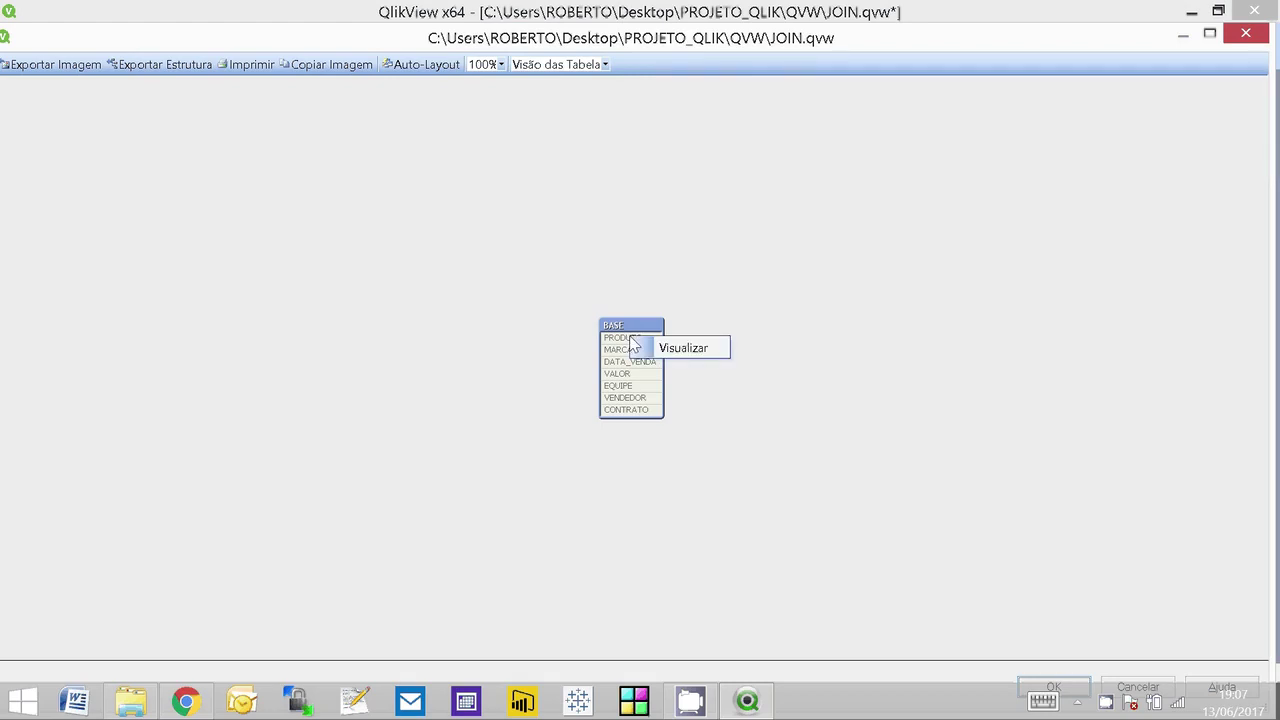
left_click(671, 350)
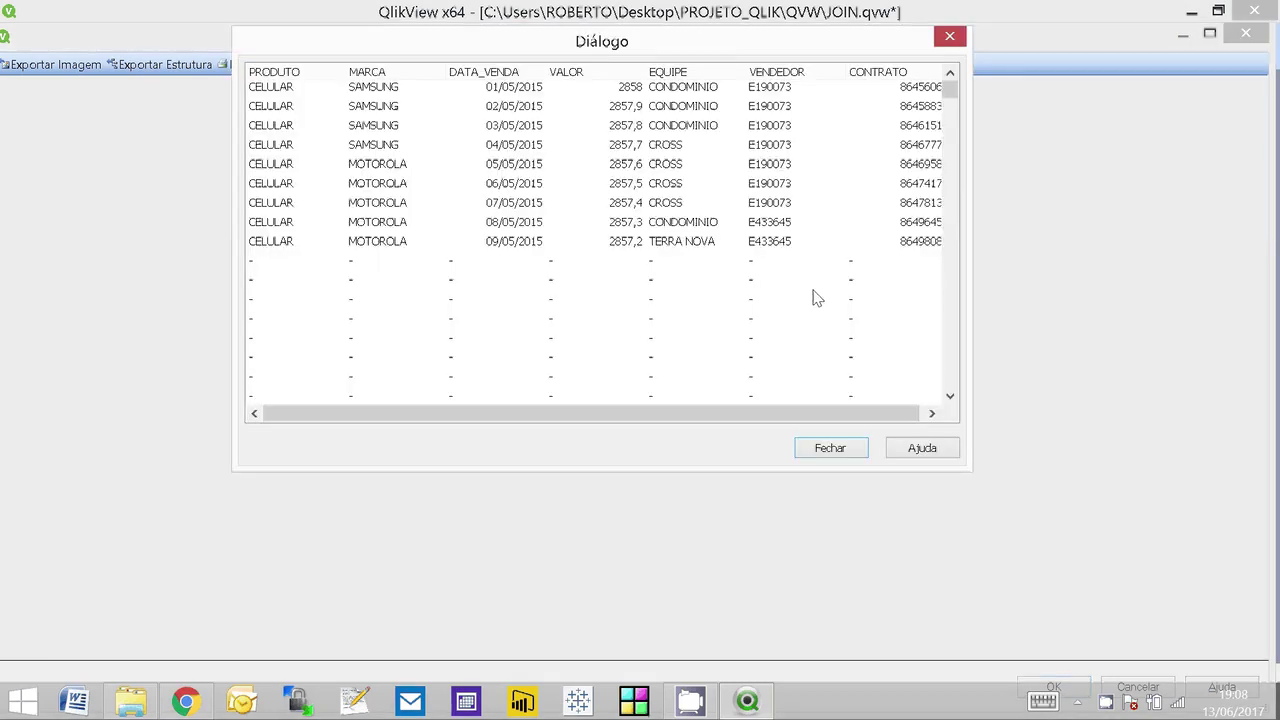
left_click_drag(951, 93, 952, 107)
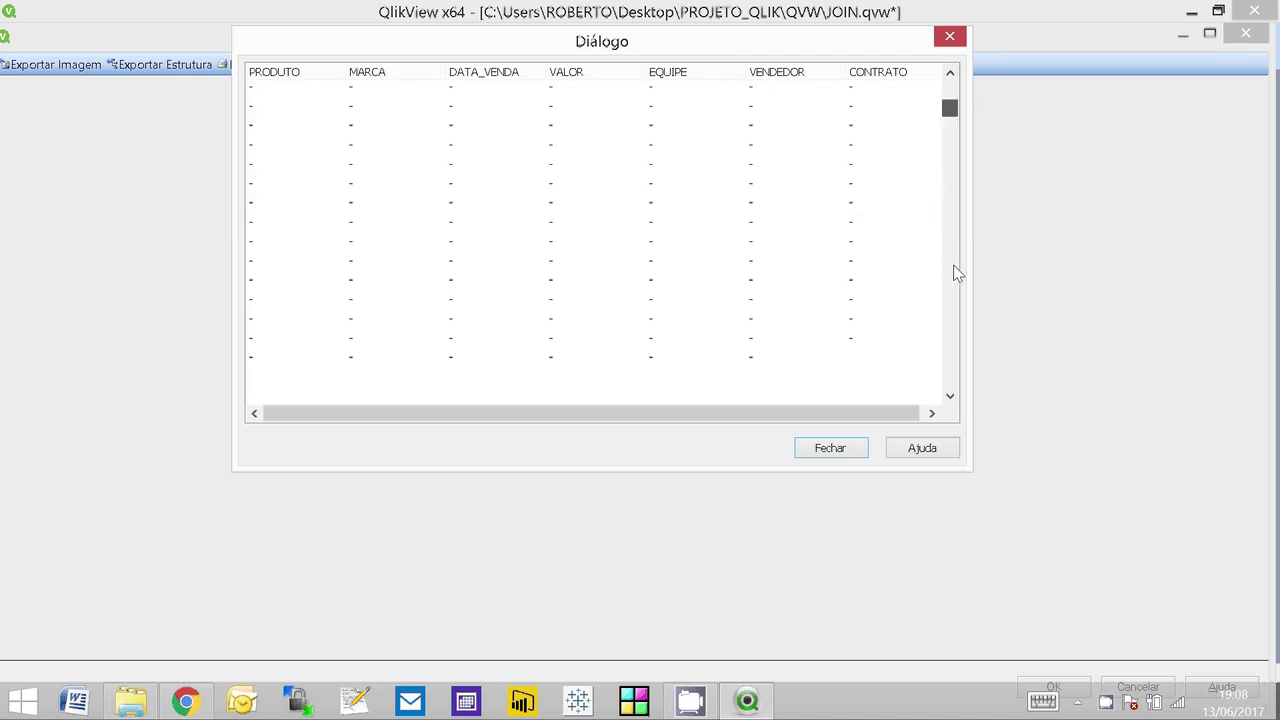
left_click(955, 273)
scroll(948, 214, "down", 3)
scroll(948, 284, "up", 2)
scroll(953, 95, "up", 5)
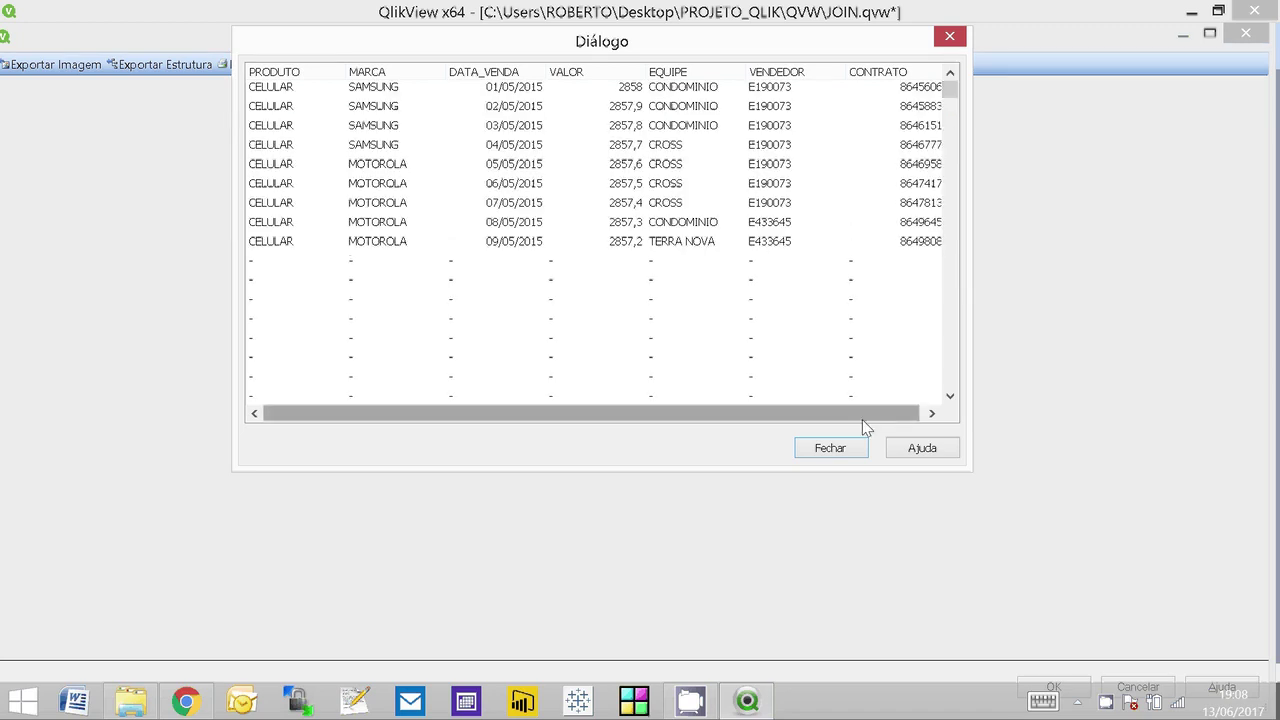
left_click_drag(866, 427, 871, 425)
left_click(914, 243)
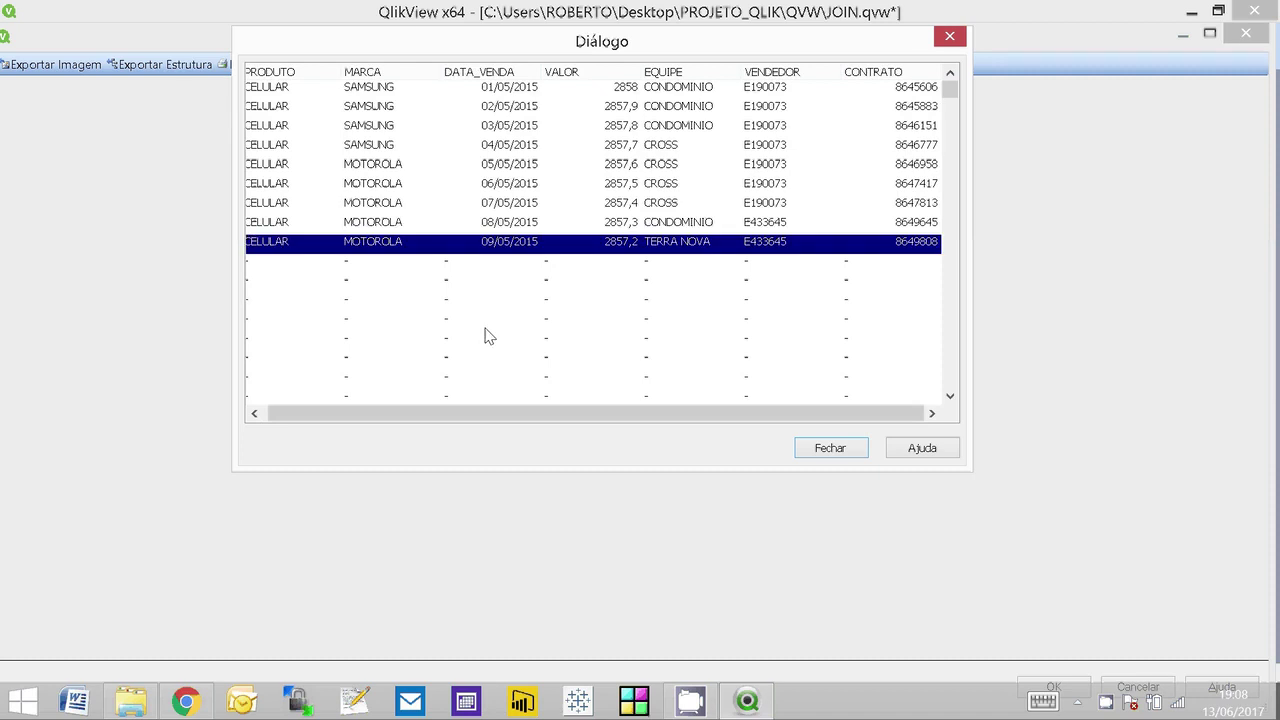
left_click(278, 265)
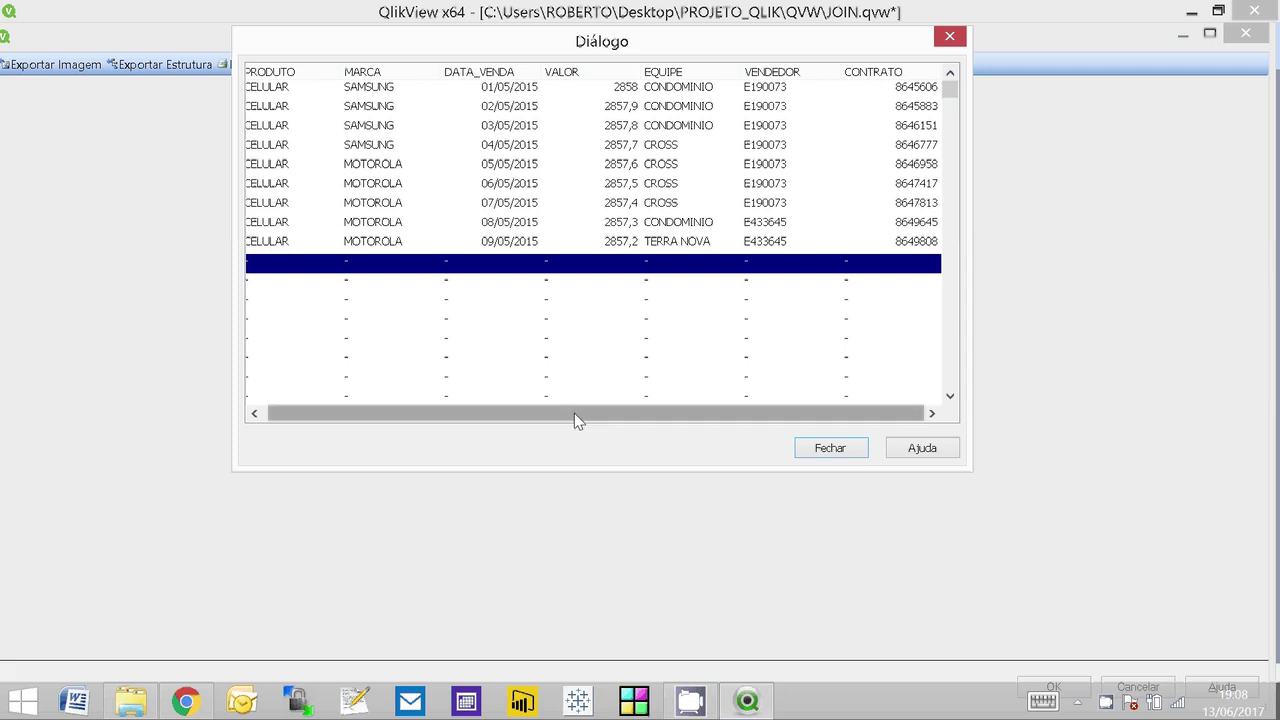
left_click_drag(574, 413, 513, 417)
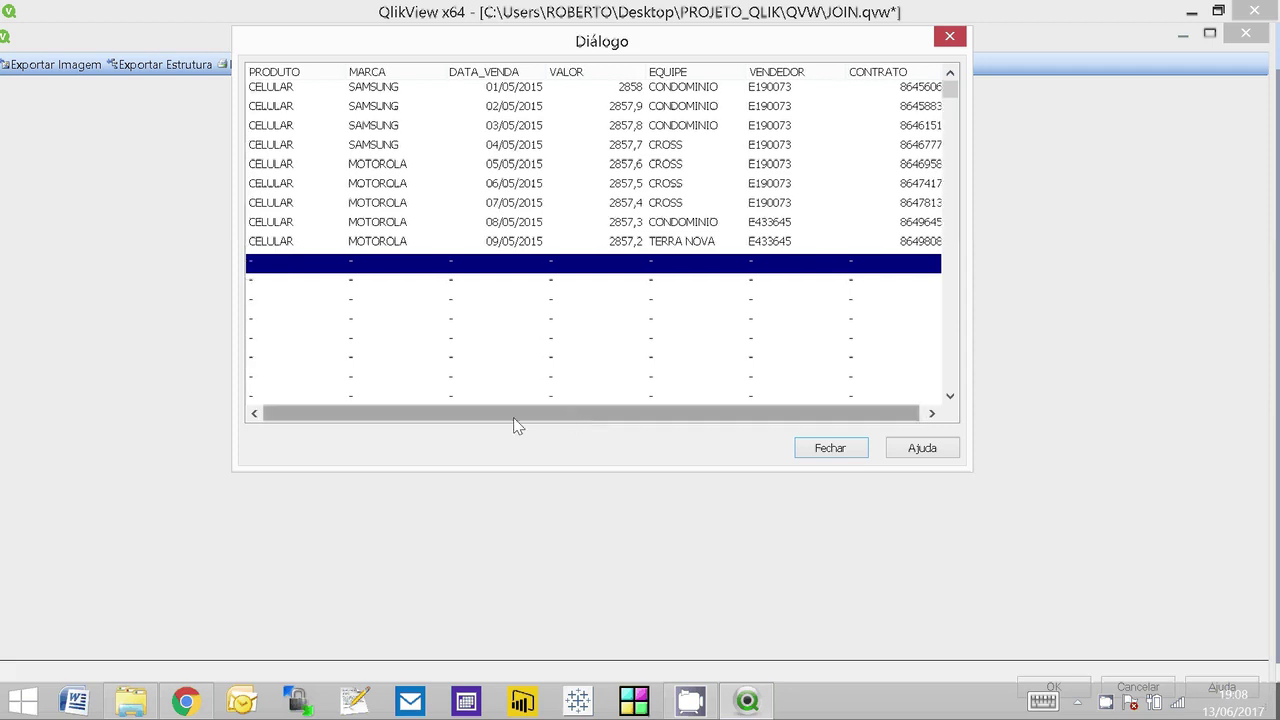
left_click(868, 456)
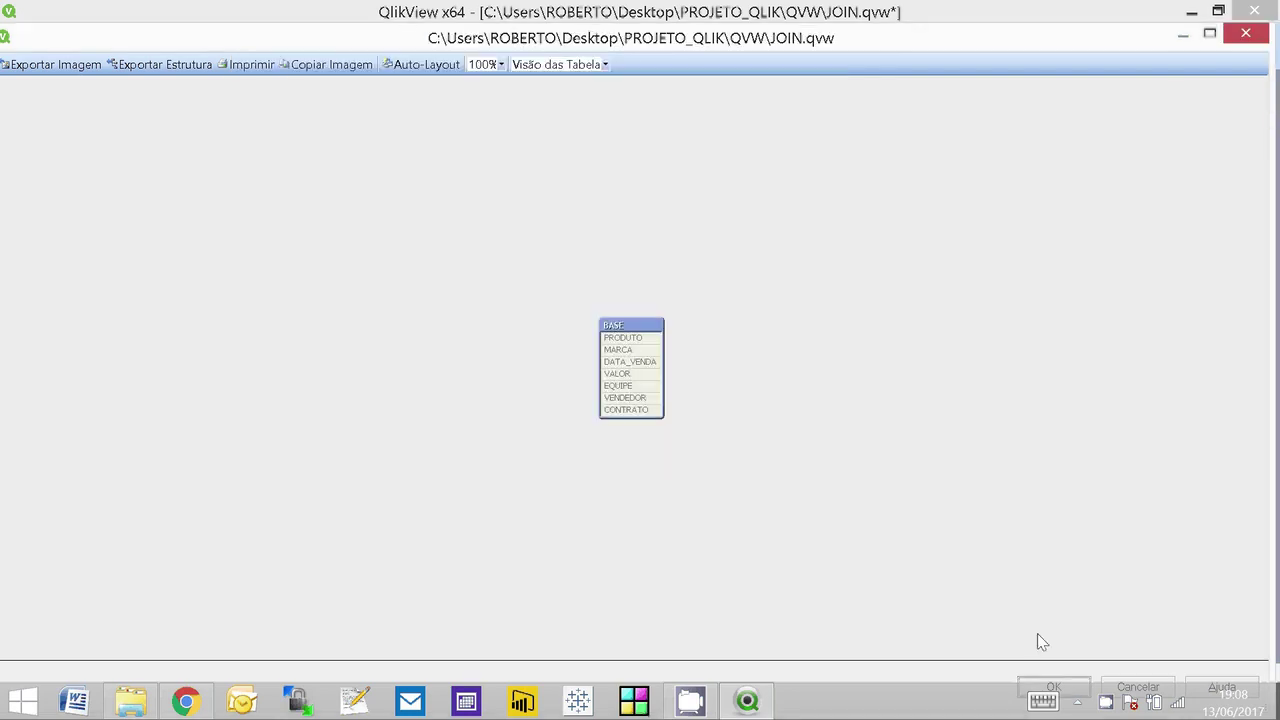
left_click(1069, 684)
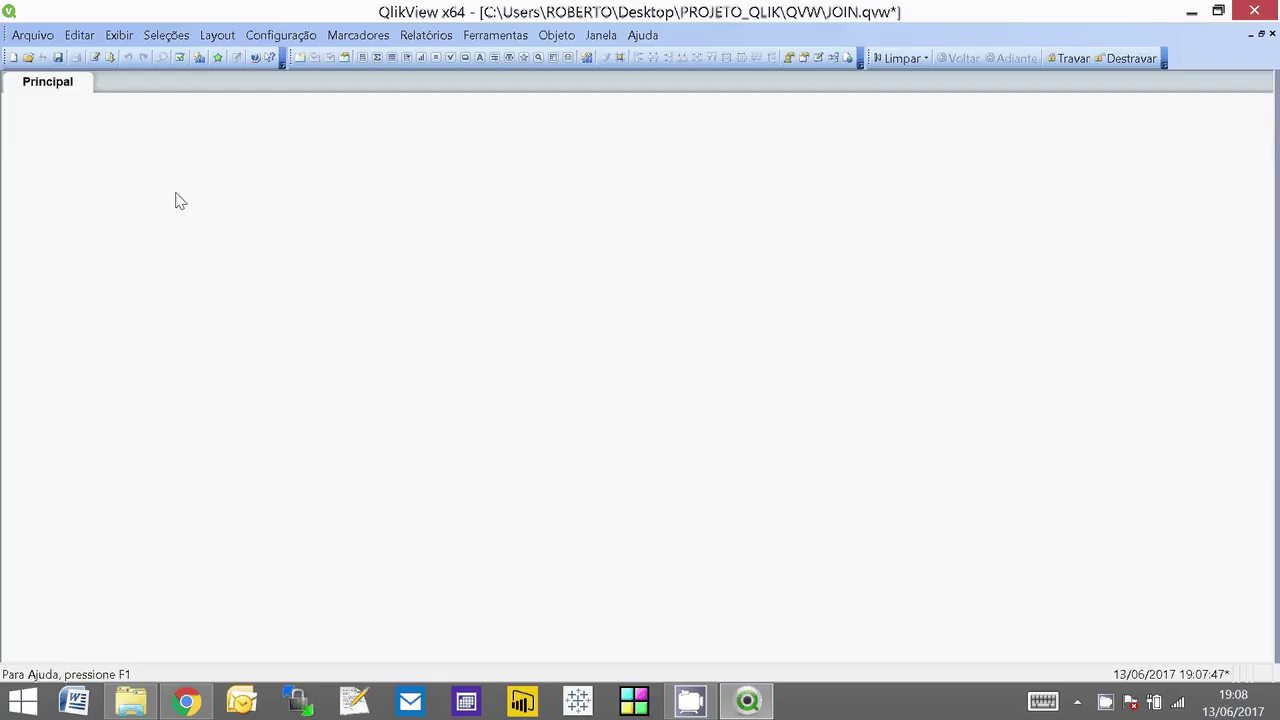
Step: Add the condition WHERE CONTRATO>0 to the end of the BASE LOAD statement in the script, before the semicolon
left_click(95, 58)
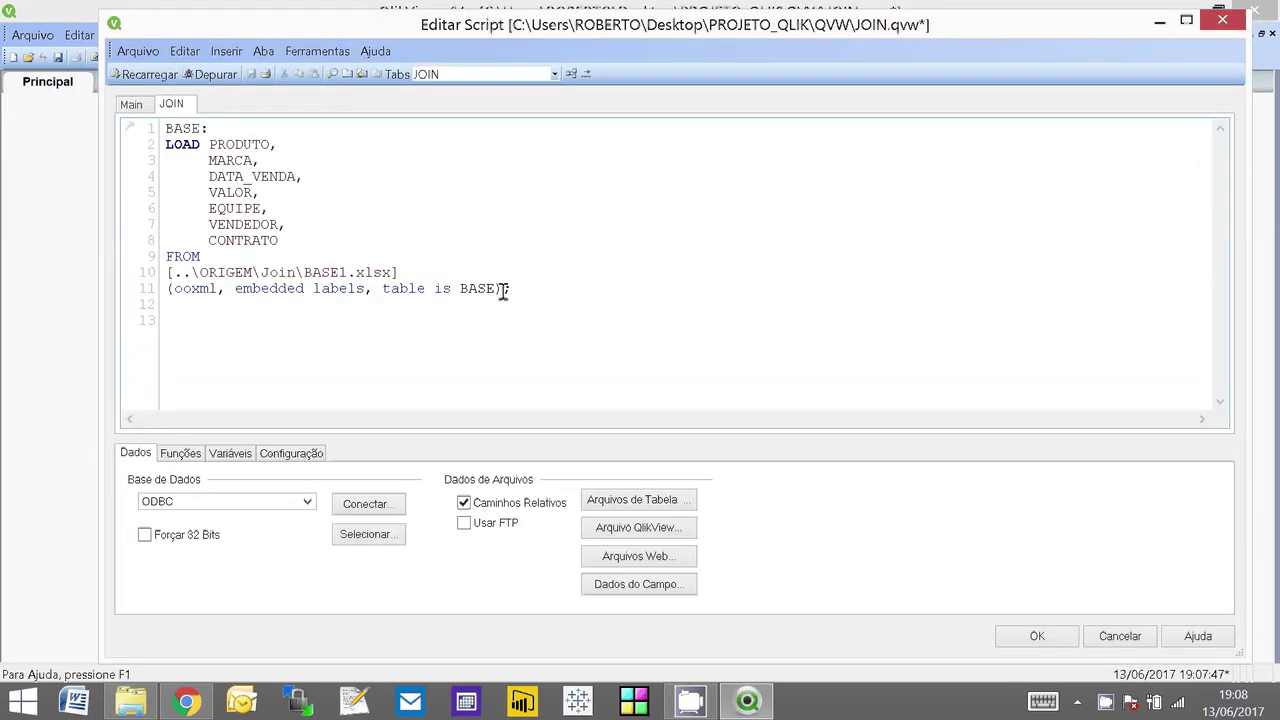
key("Return")
key("Return")
type("WHERE")
double_click(262, 241)
key("ctrl+c")
left_click(284, 302)
key("ctrl+v")
type(">")
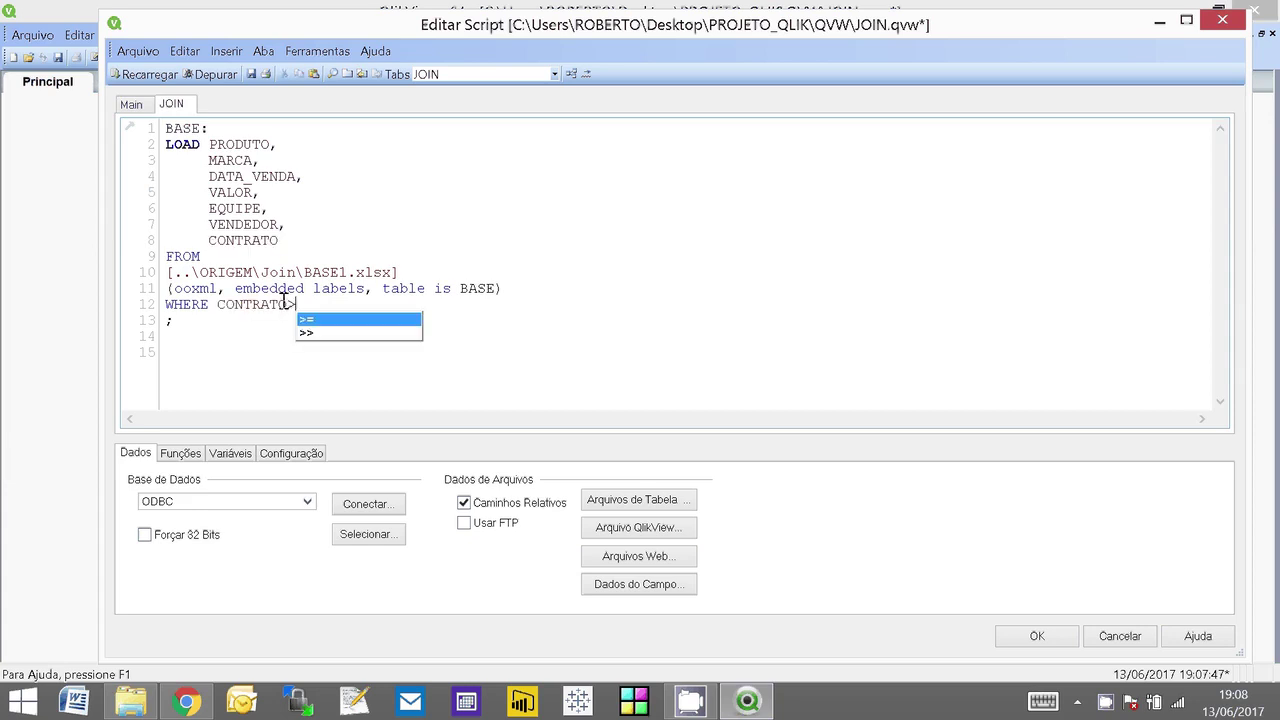
type("0")
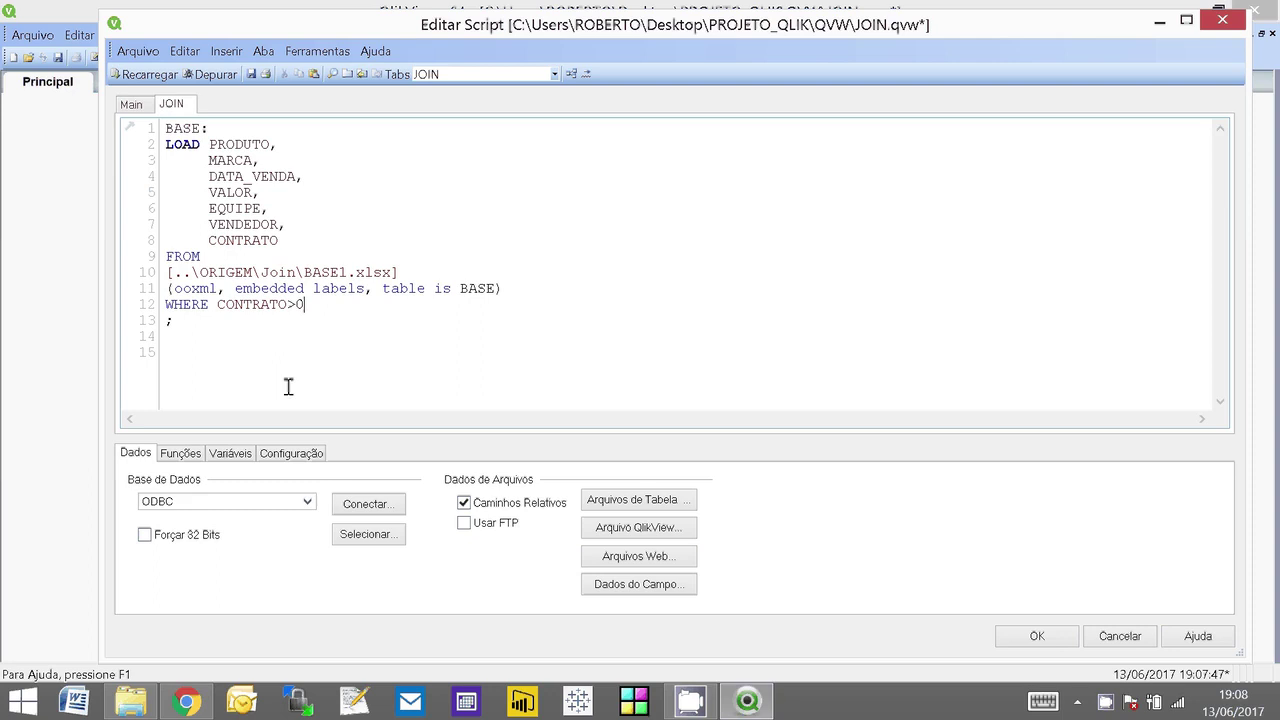
Step: Save and reload the script, closing the execution progress window and the sheet properties
left_click(250, 75)
left_click(146, 75)
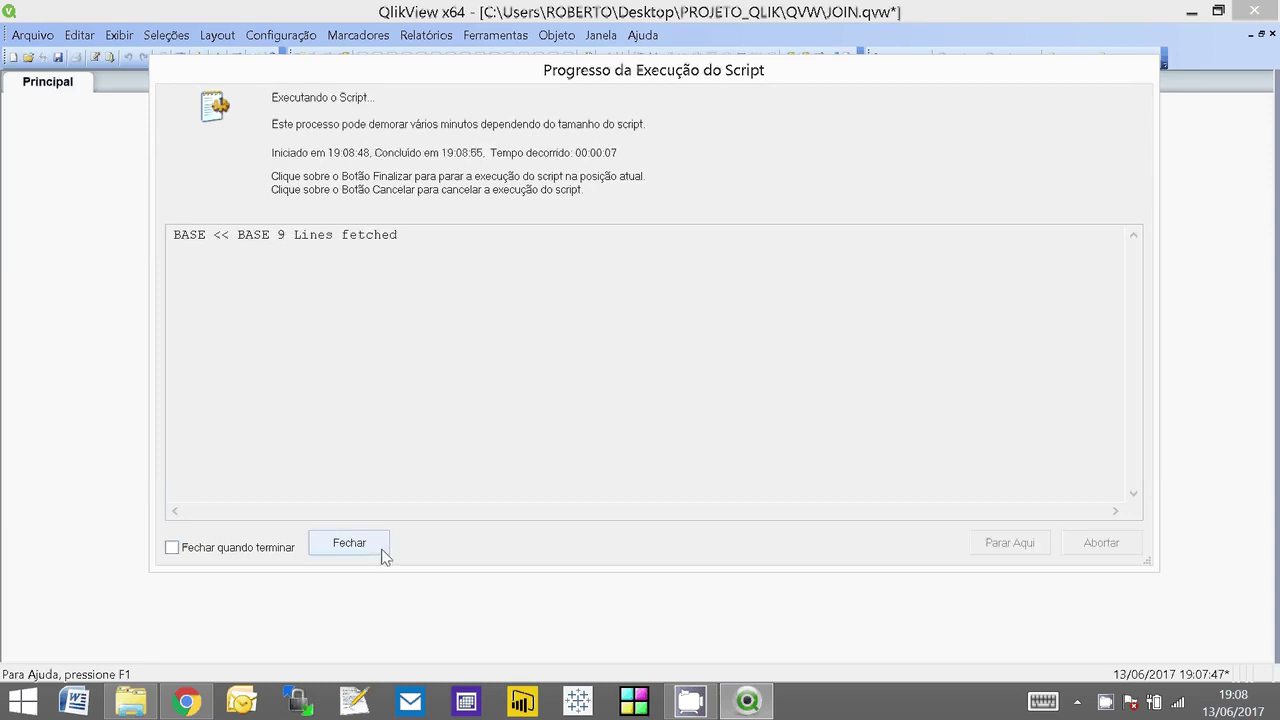
left_click(378, 547)
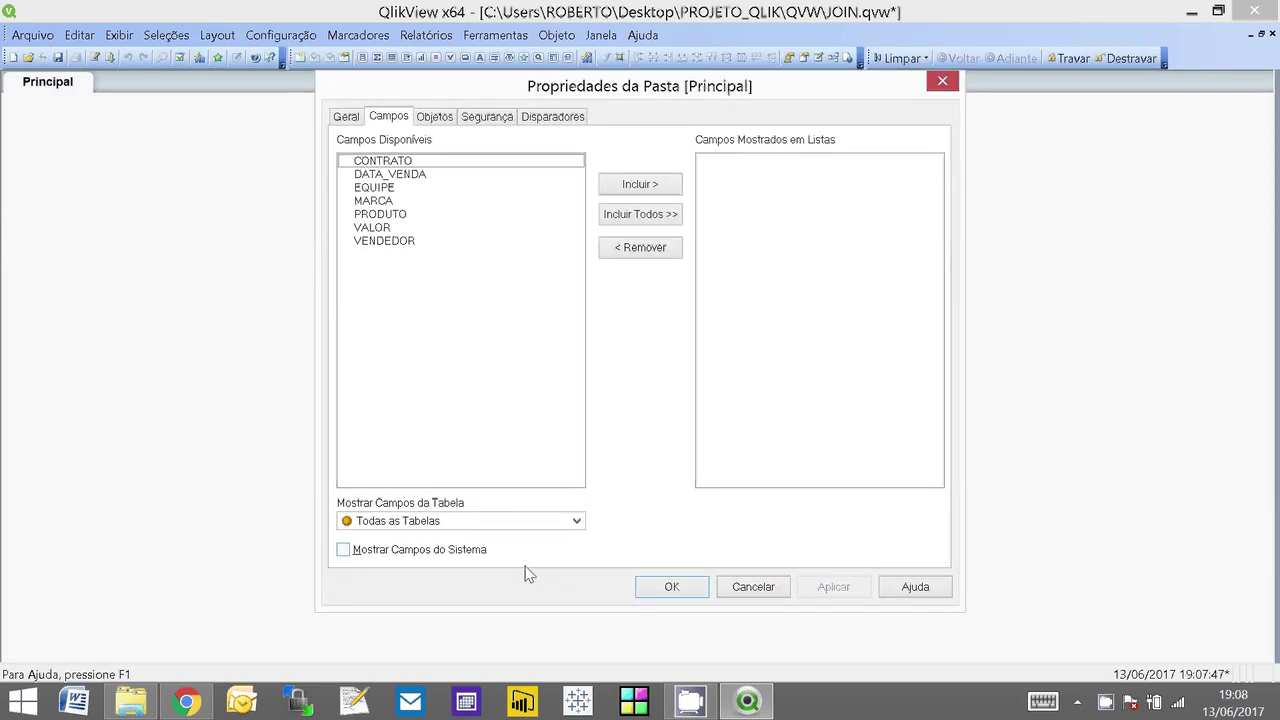
left_click(670, 590)
Step: Preview the reloaded BASE table's rows in the table viewer and return to the sheet
key("ctrl+t")
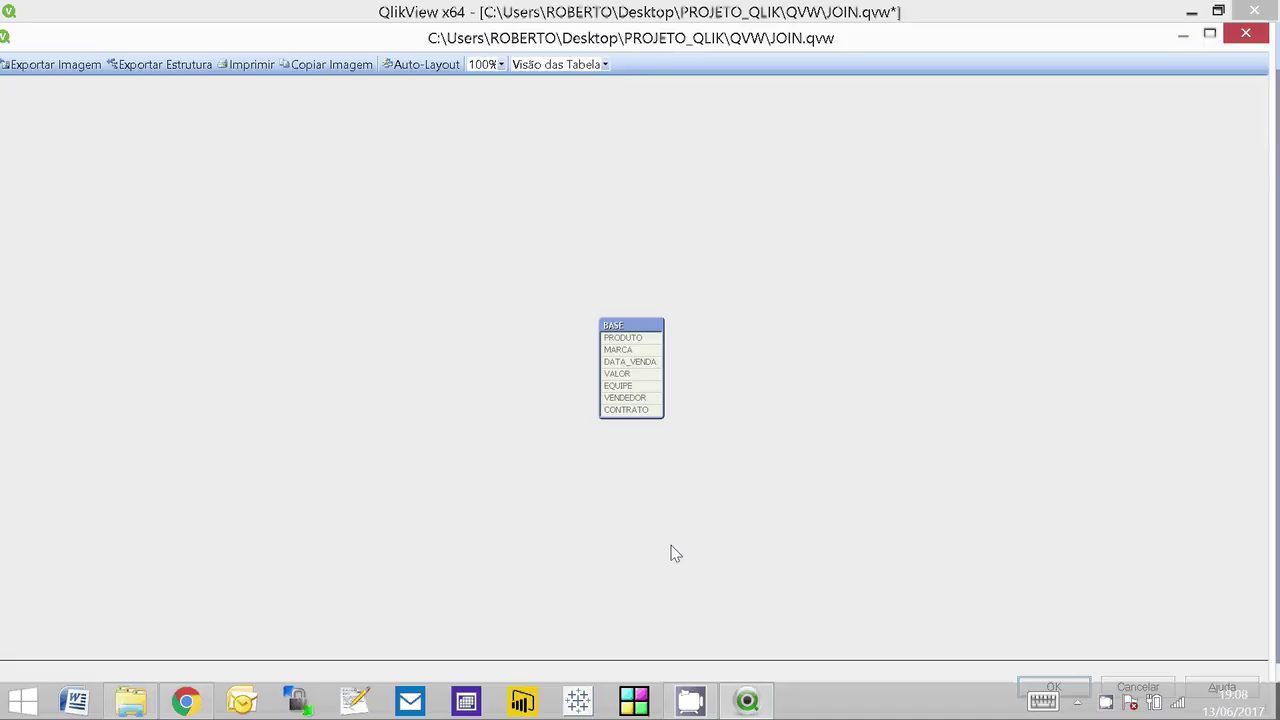
right_click(634, 379)
left_click(670, 377)
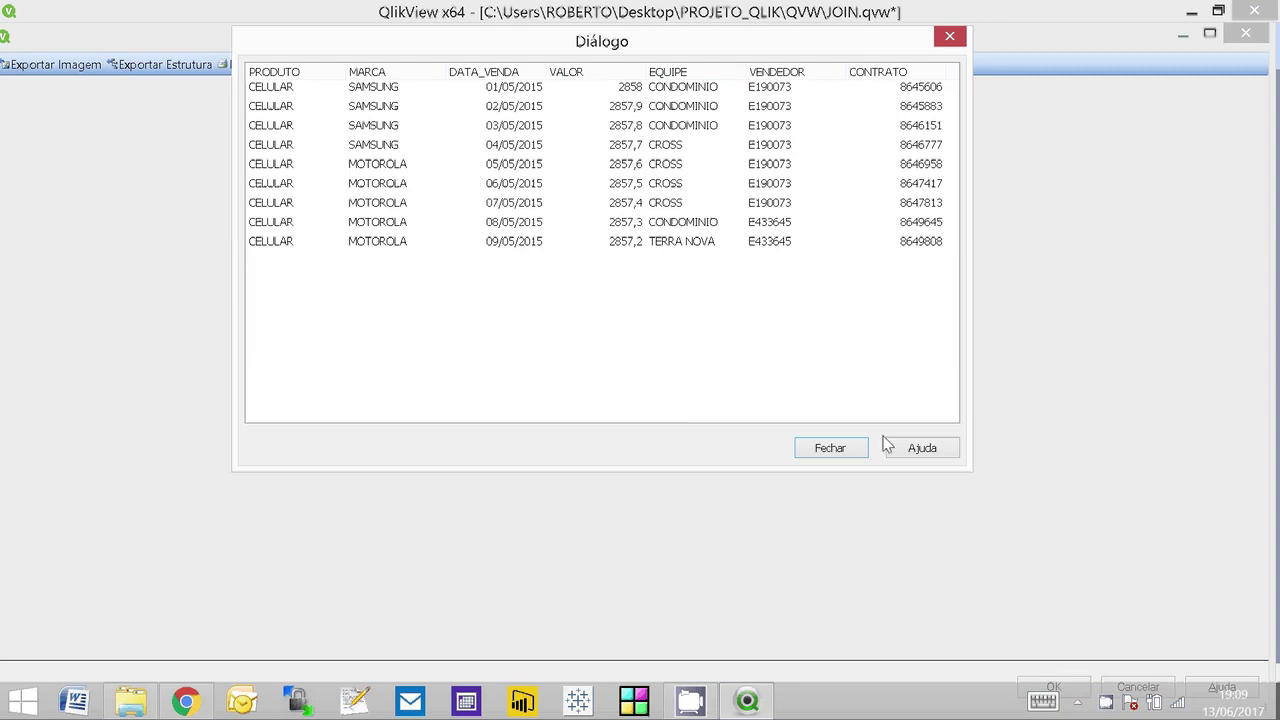
key("Escape")
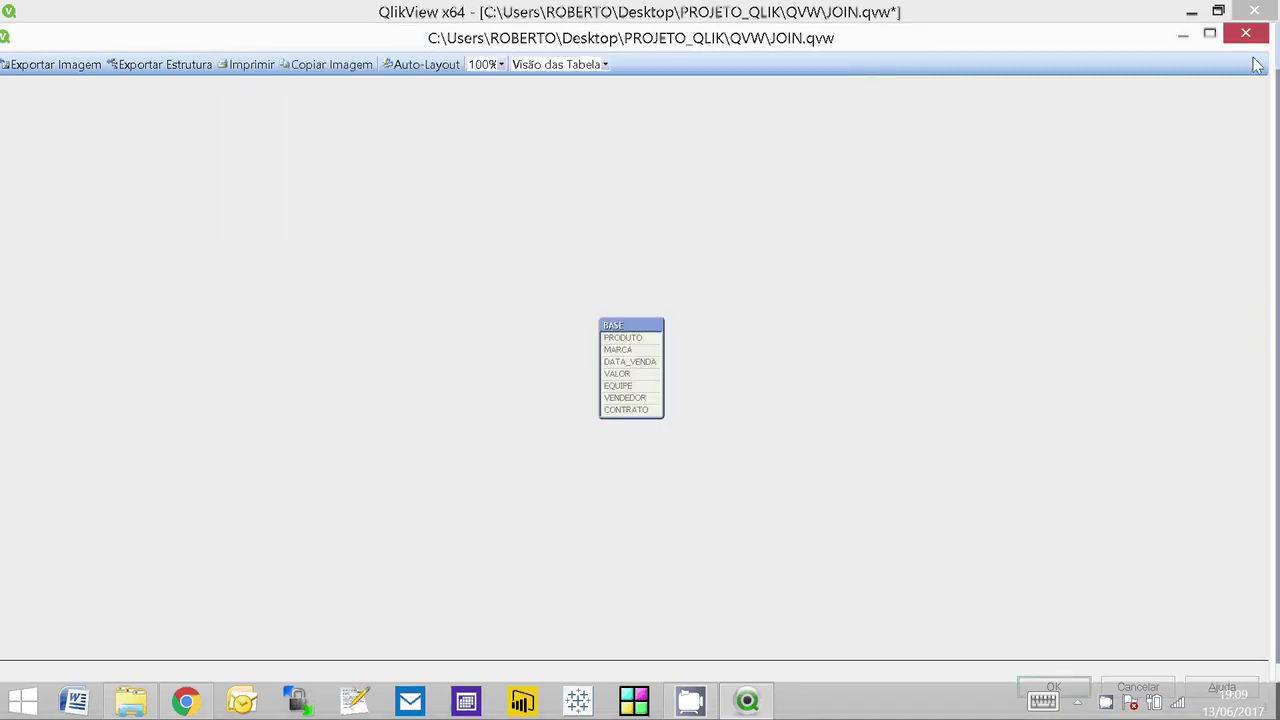
key("Escape")
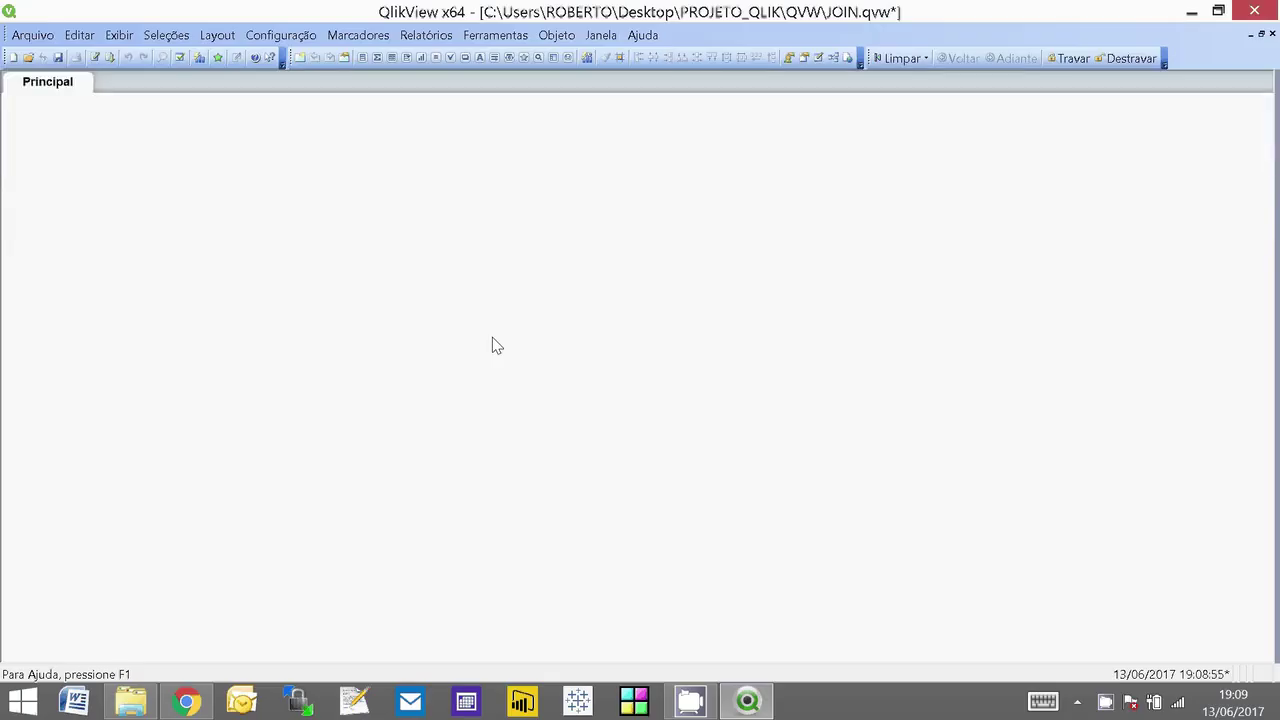
Step: Create a table object showing the fields CONTRATO, EQUIPE and VALOR, and move it higher on the Principal sheet
right_click(411, 326)
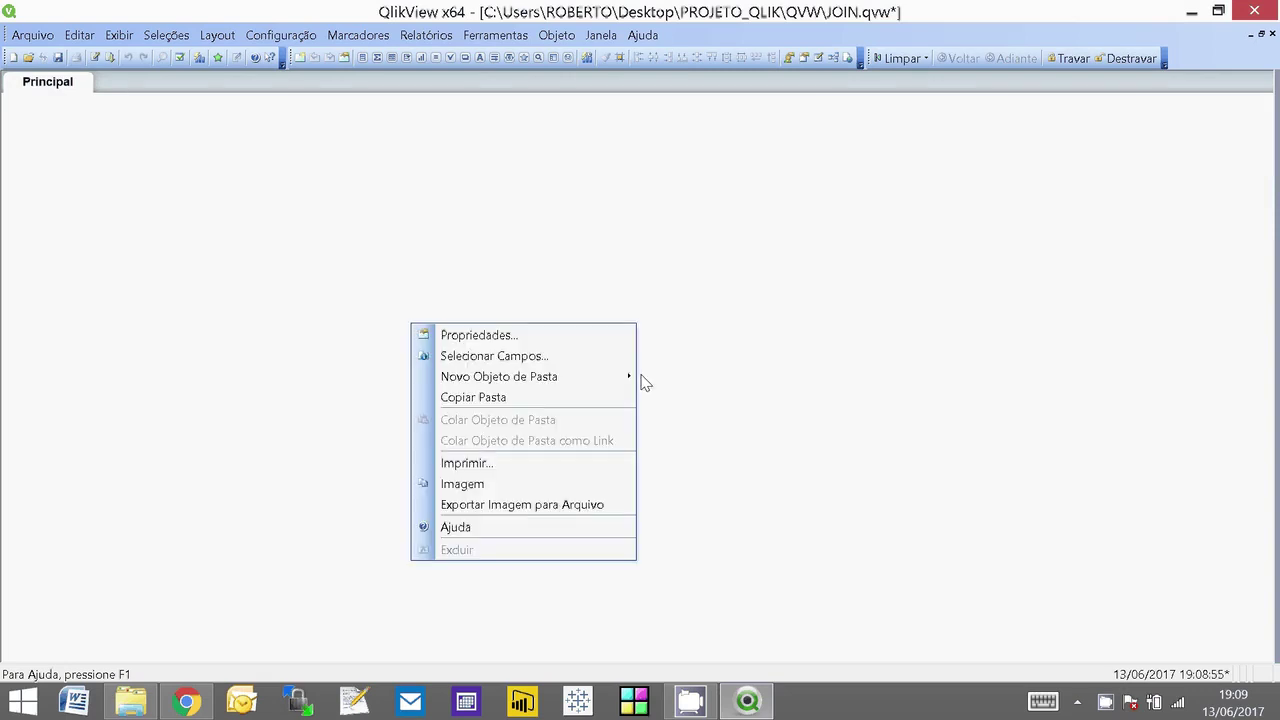
mouse_move(583, 382)
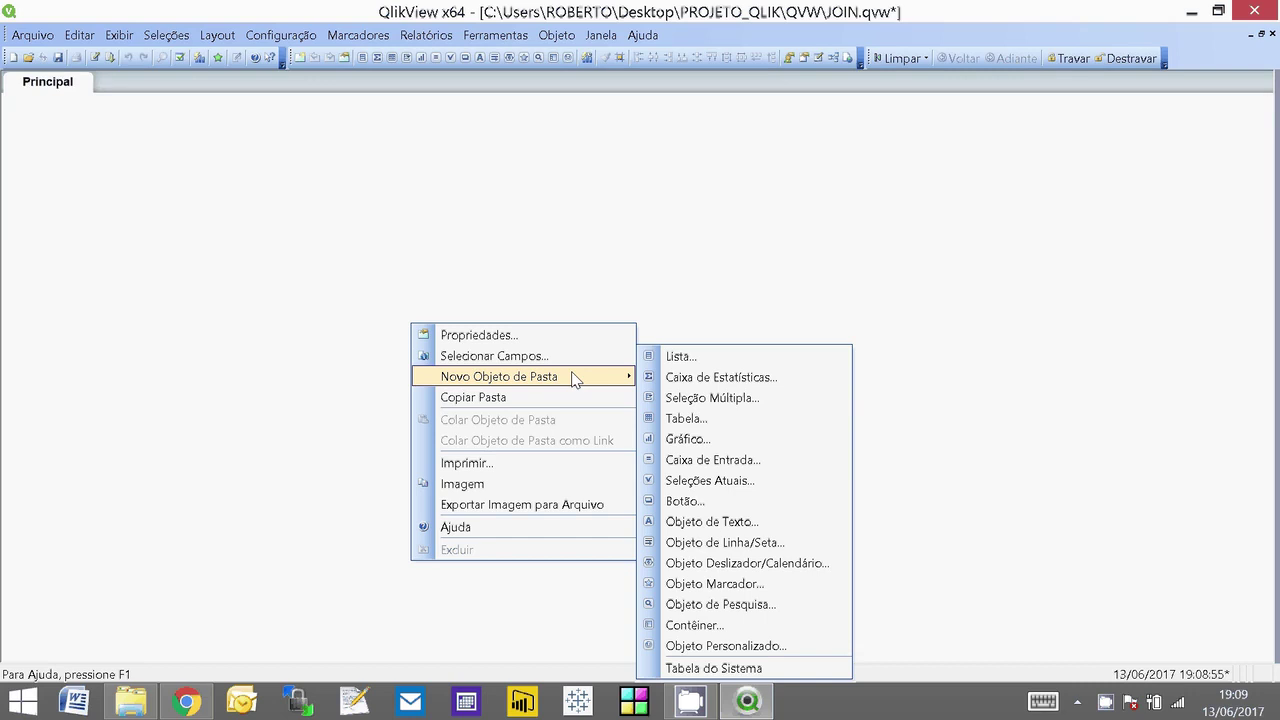
left_click(732, 420)
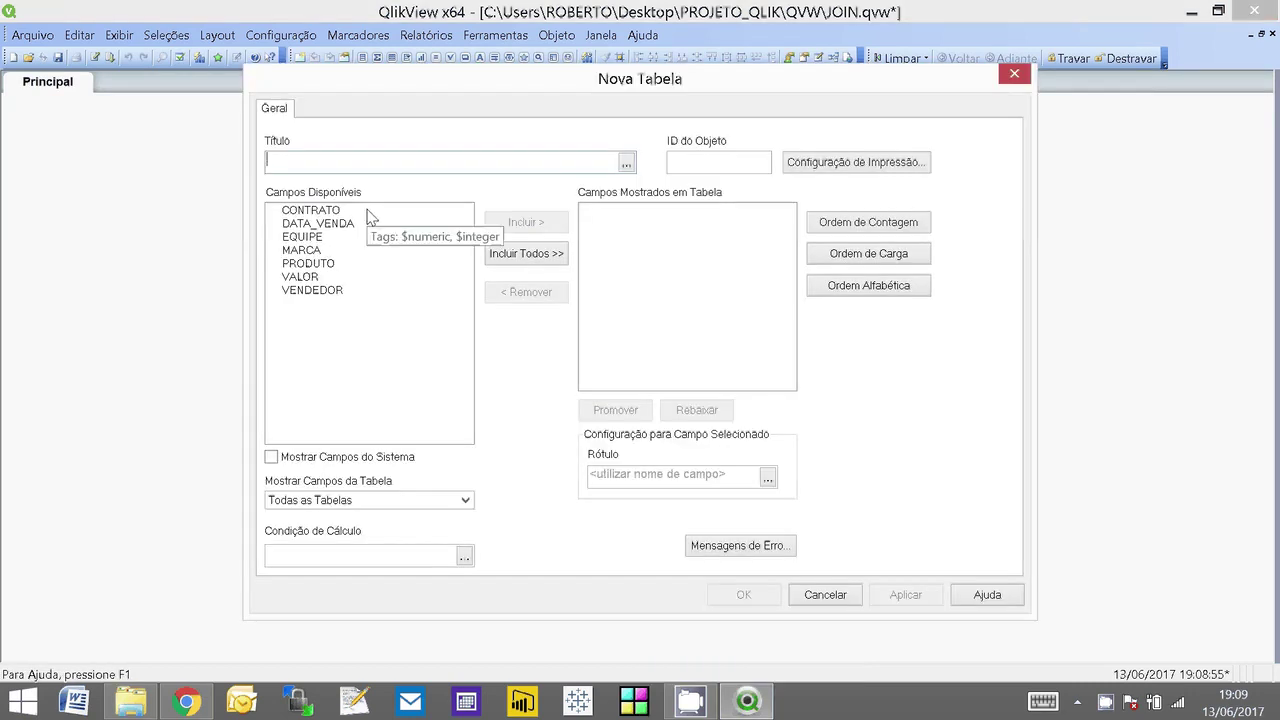
left_click(368, 213)
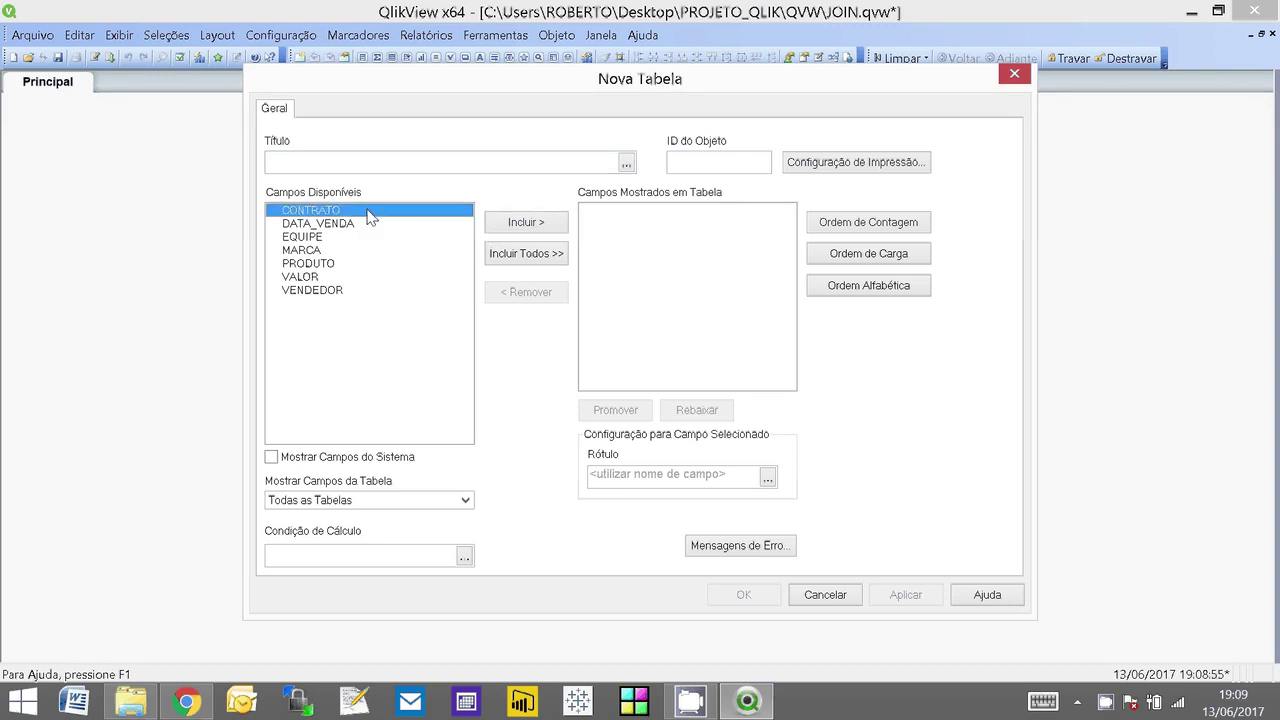
left_click(527, 222)
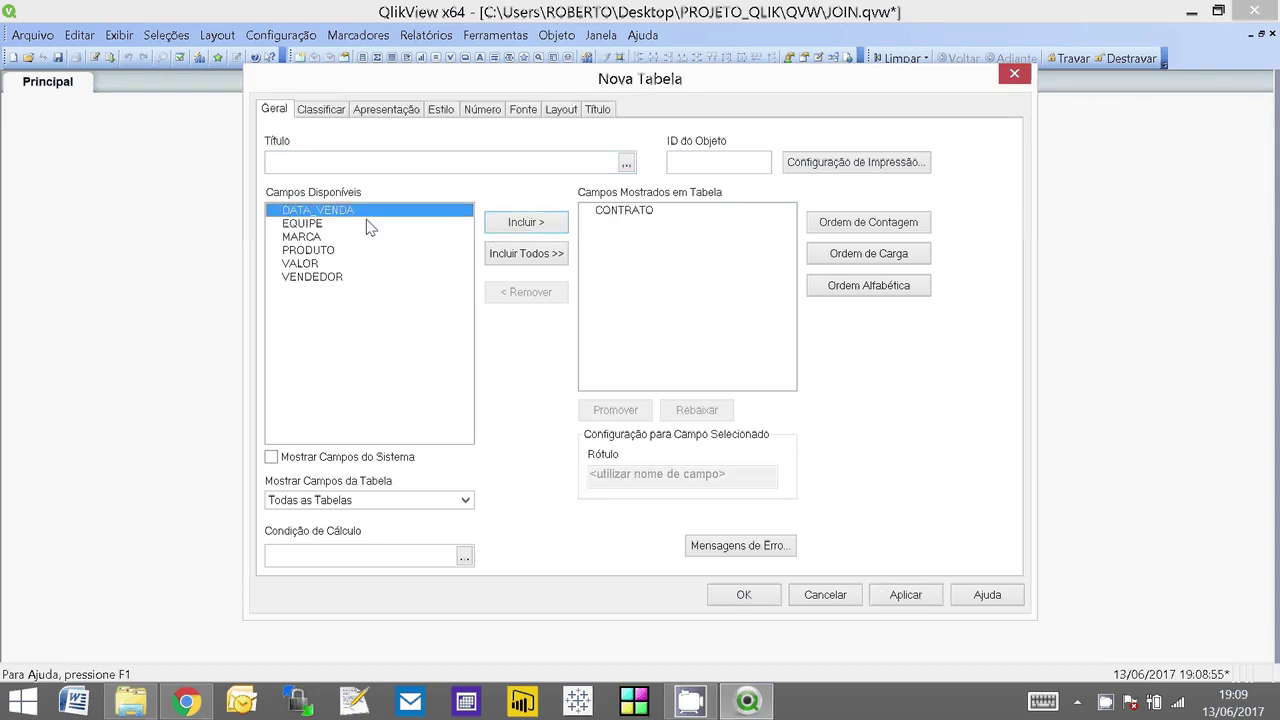
double_click(368, 224)
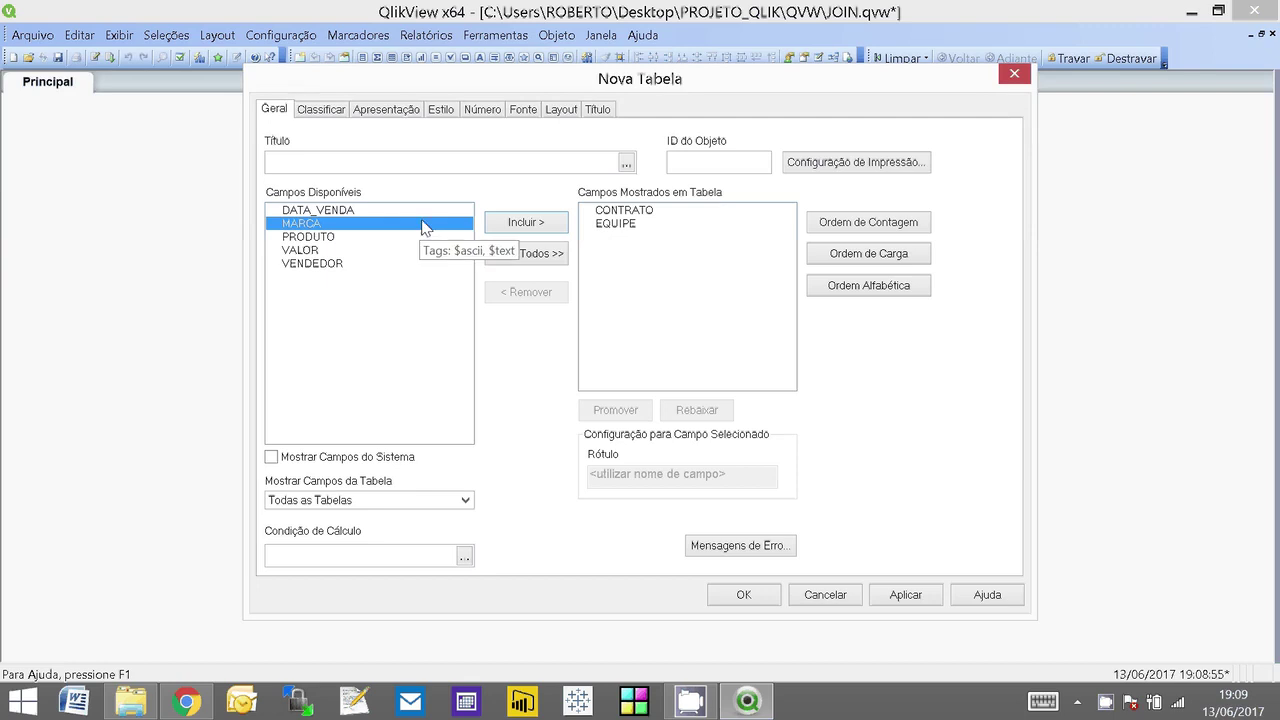
left_click(407, 250)
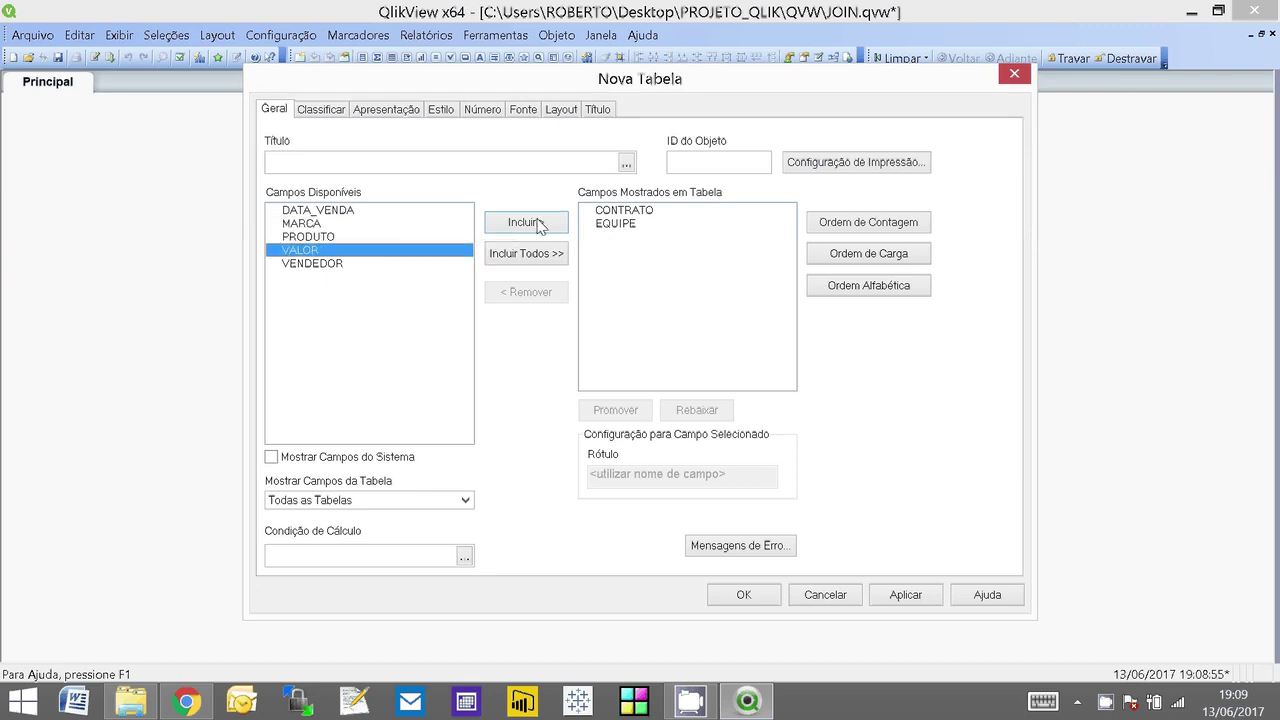
left_click(527, 222)
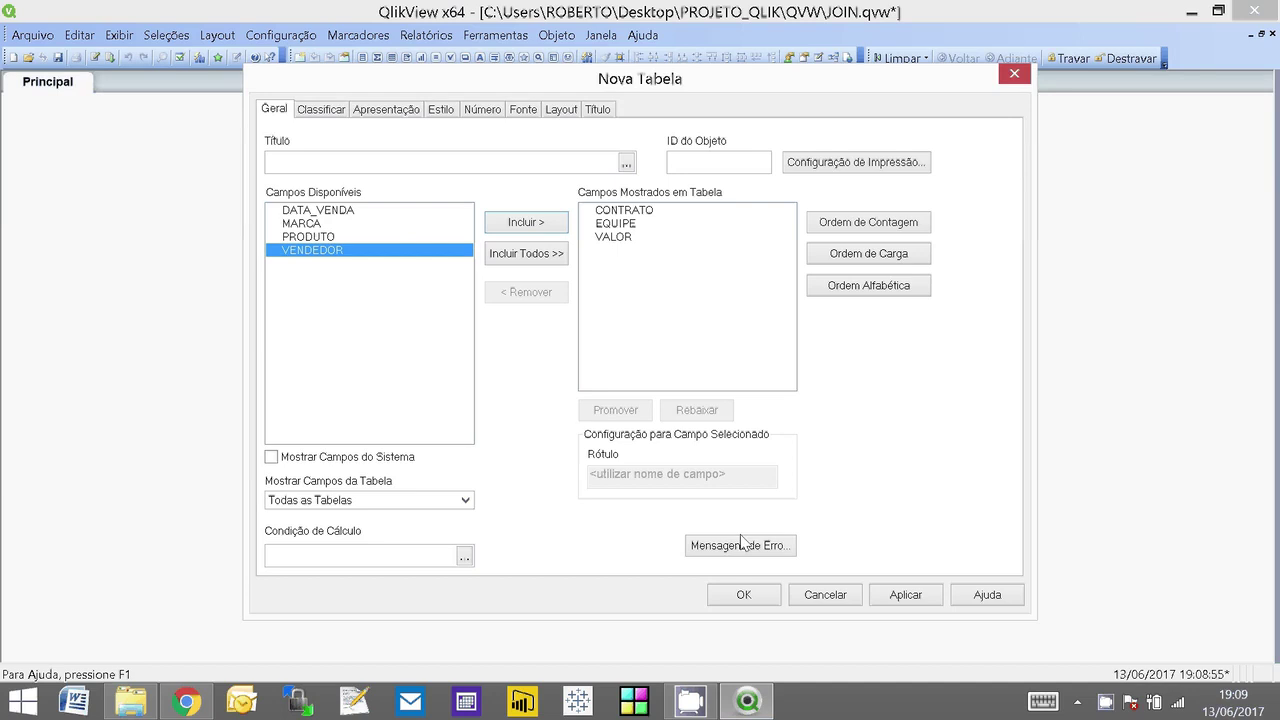
left_click(744, 596)
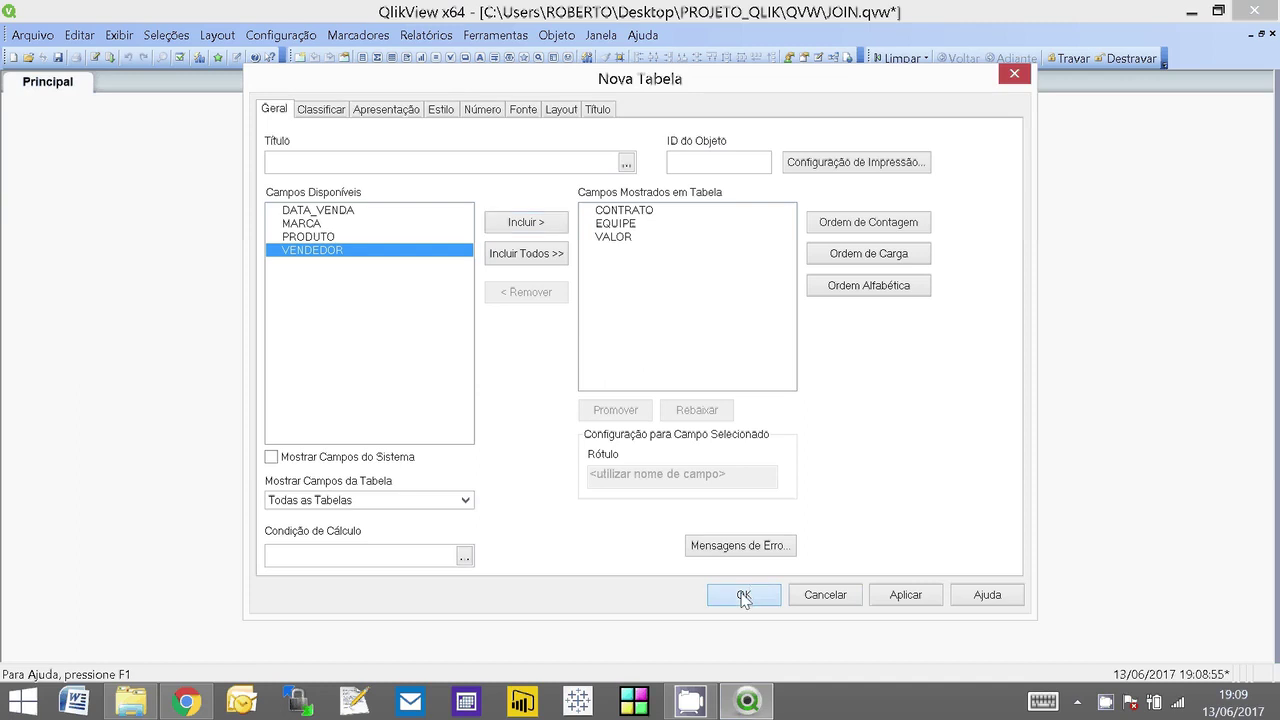
left_click_drag(486, 330, 428, 218)
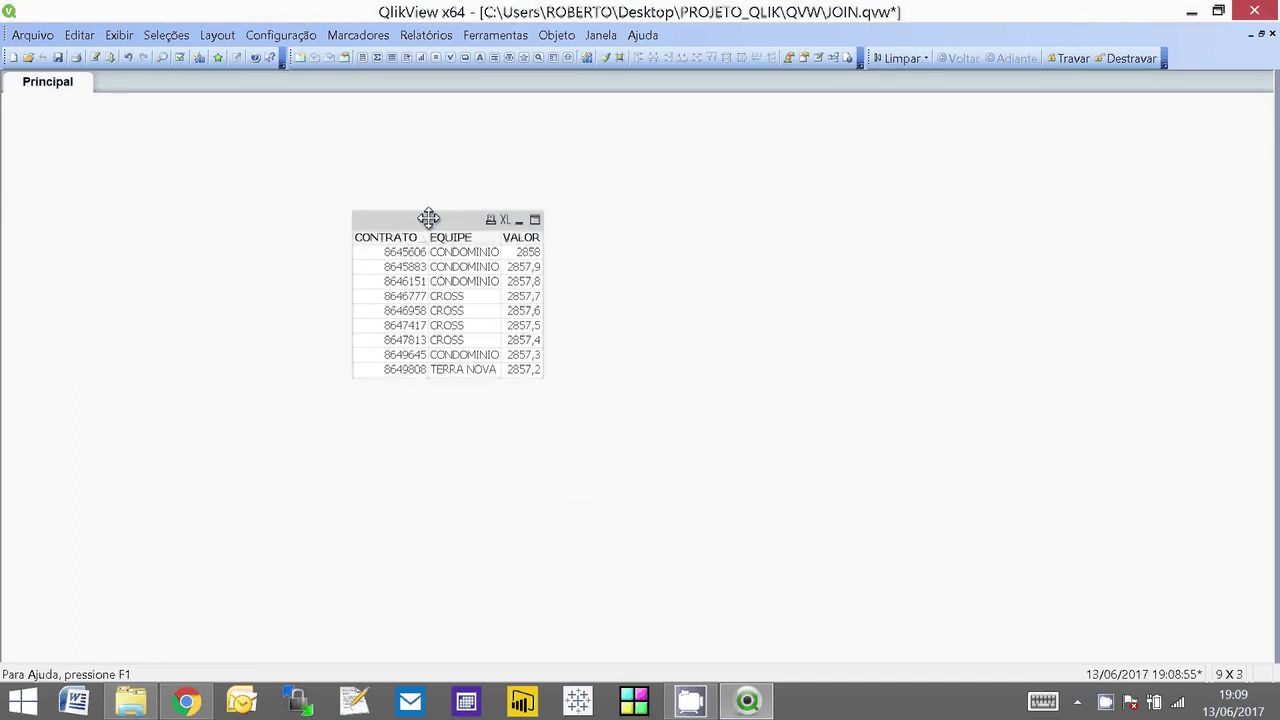
Step: In the table's properties, override the document format of the VALOR field with the Moeda number format
right_click(430, 220)
left_click(470, 233)
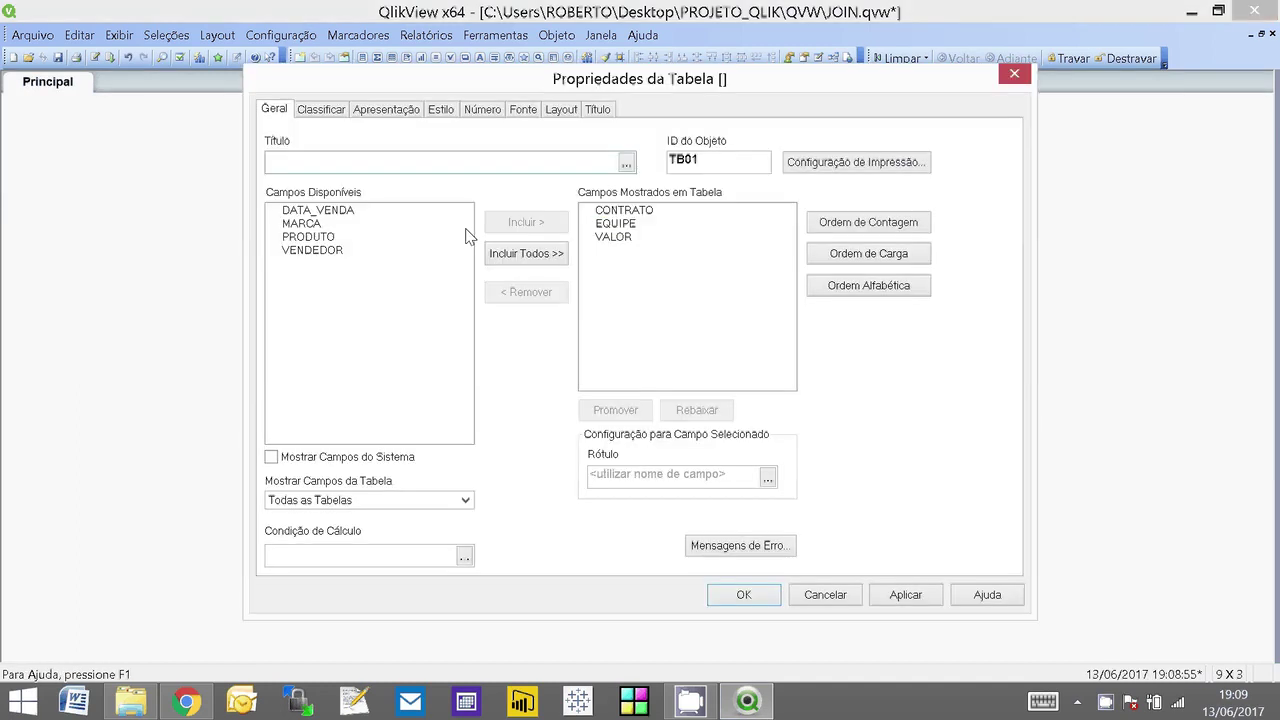
left_click(483, 110)
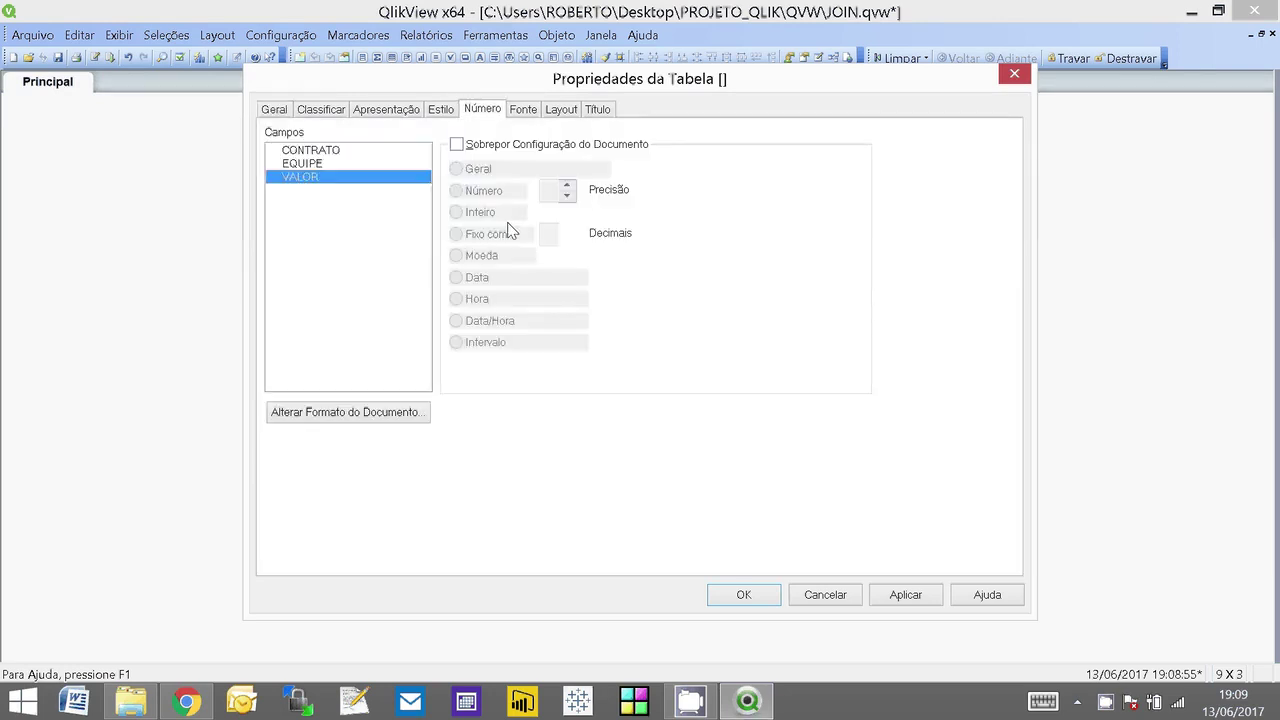
left_click(456, 255)
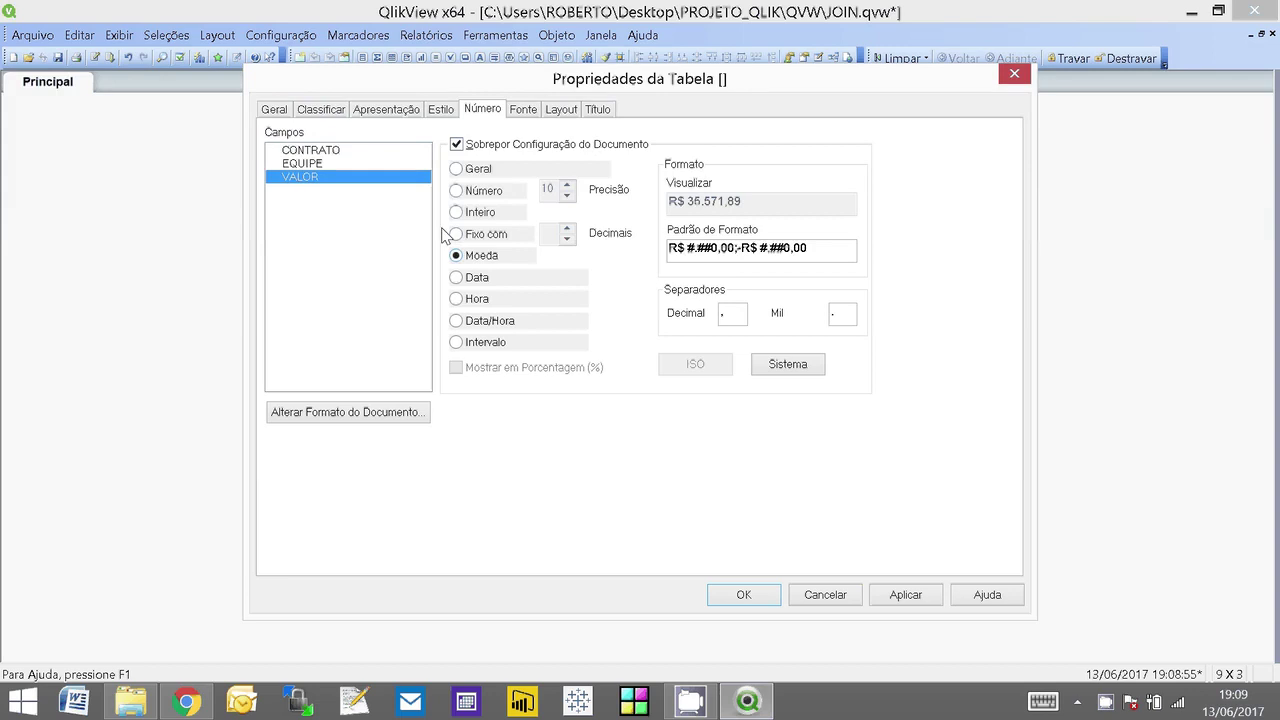
Step: Enlarge the table's font, apply the properties, and fit the columns to their data
left_click(522, 112)
left_click(756, 602)
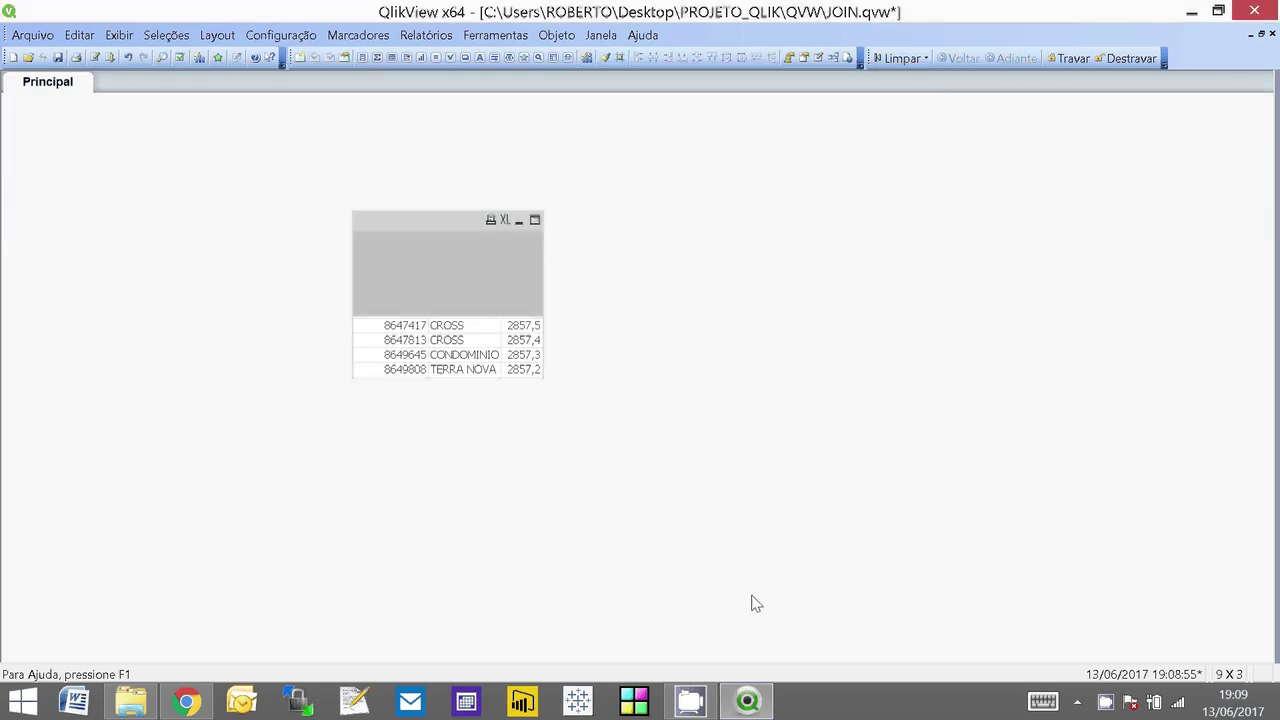
right_click(437, 221)
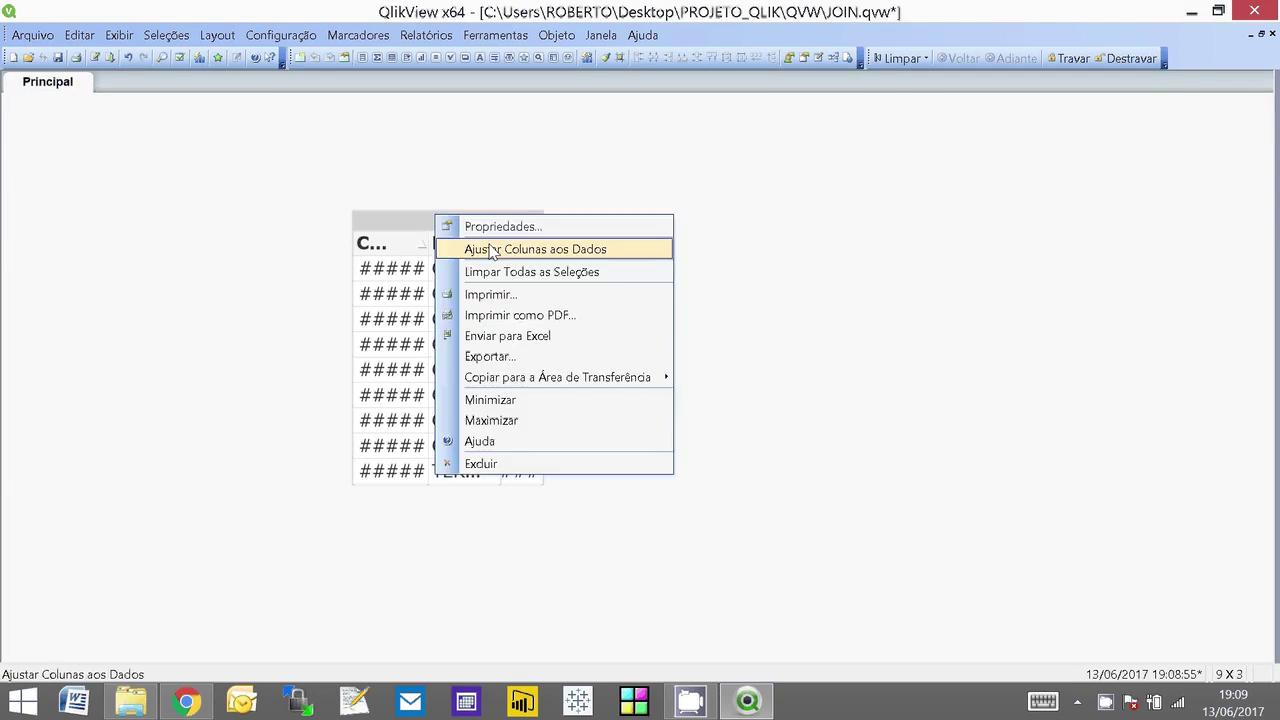
left_click(492, 250)
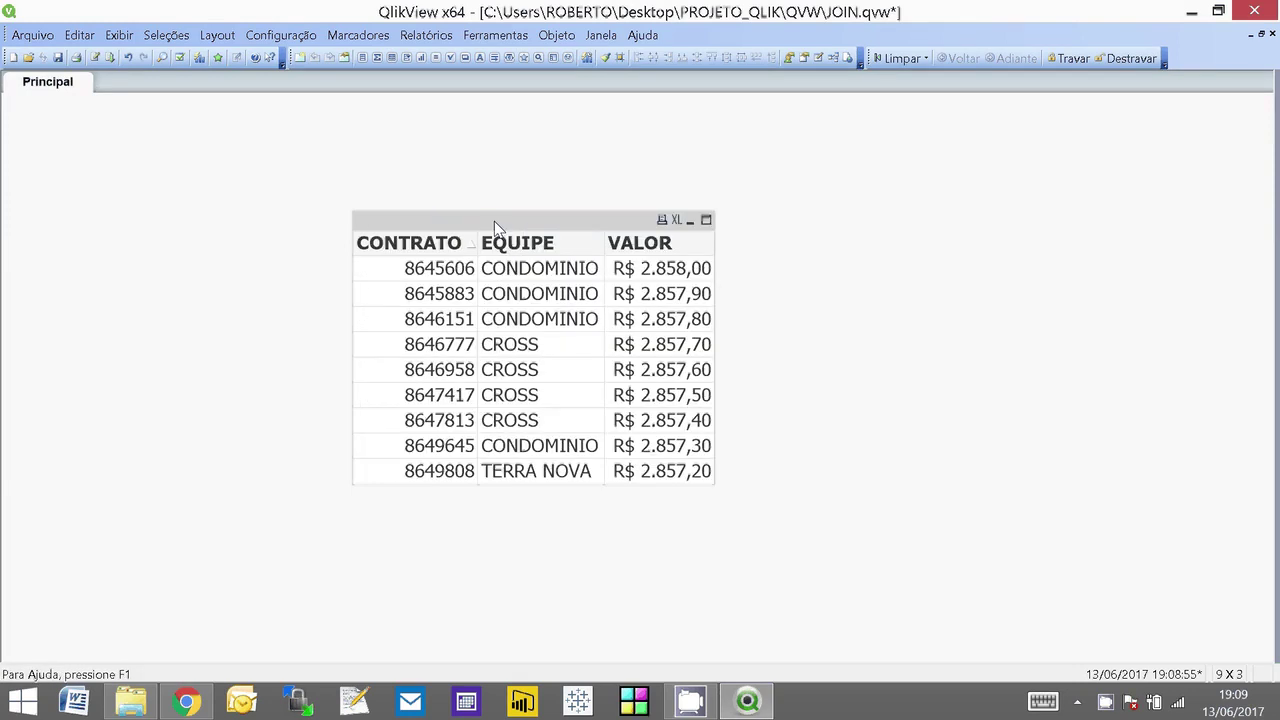
Step: Move the table object higher on the Principal sheet and save the document
left_click_drag(494, 225, 459, 170)
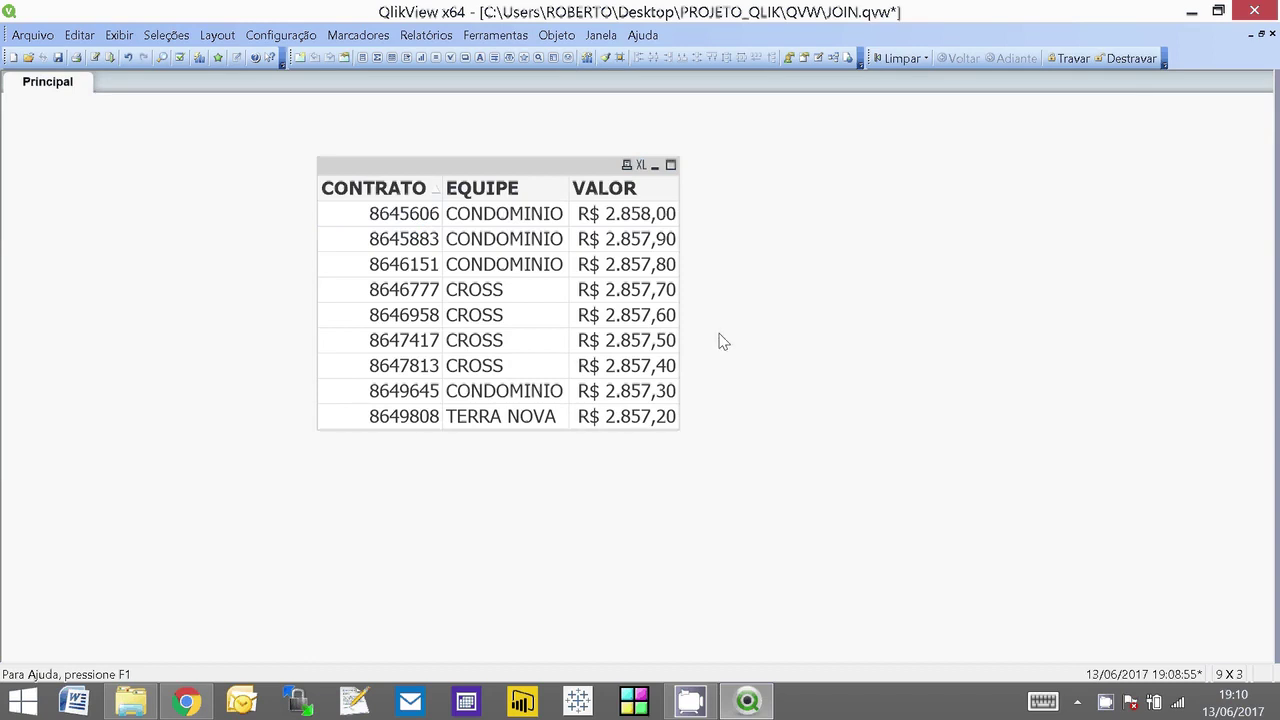
left_click(57, 57)
Step: In the load script, add a LEFT JOIN line below the BASE load statement
left_click(94, 57)
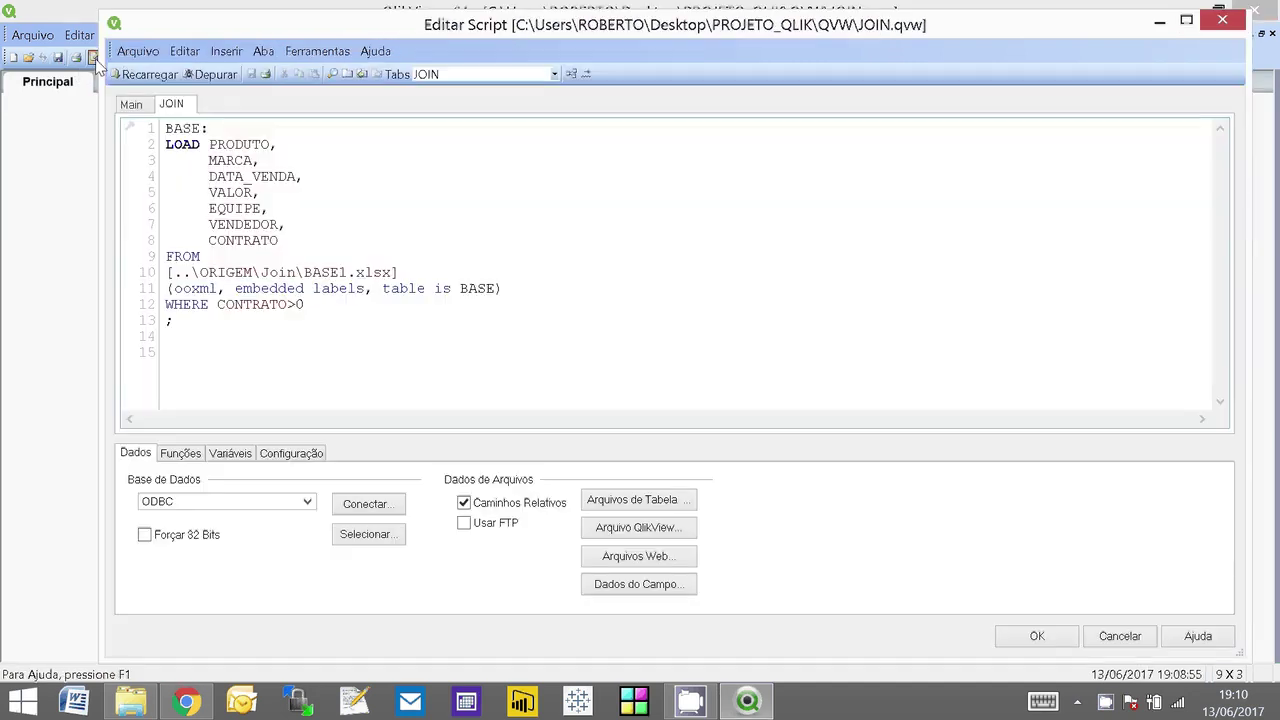
left_click(227, 346)
type("LE")
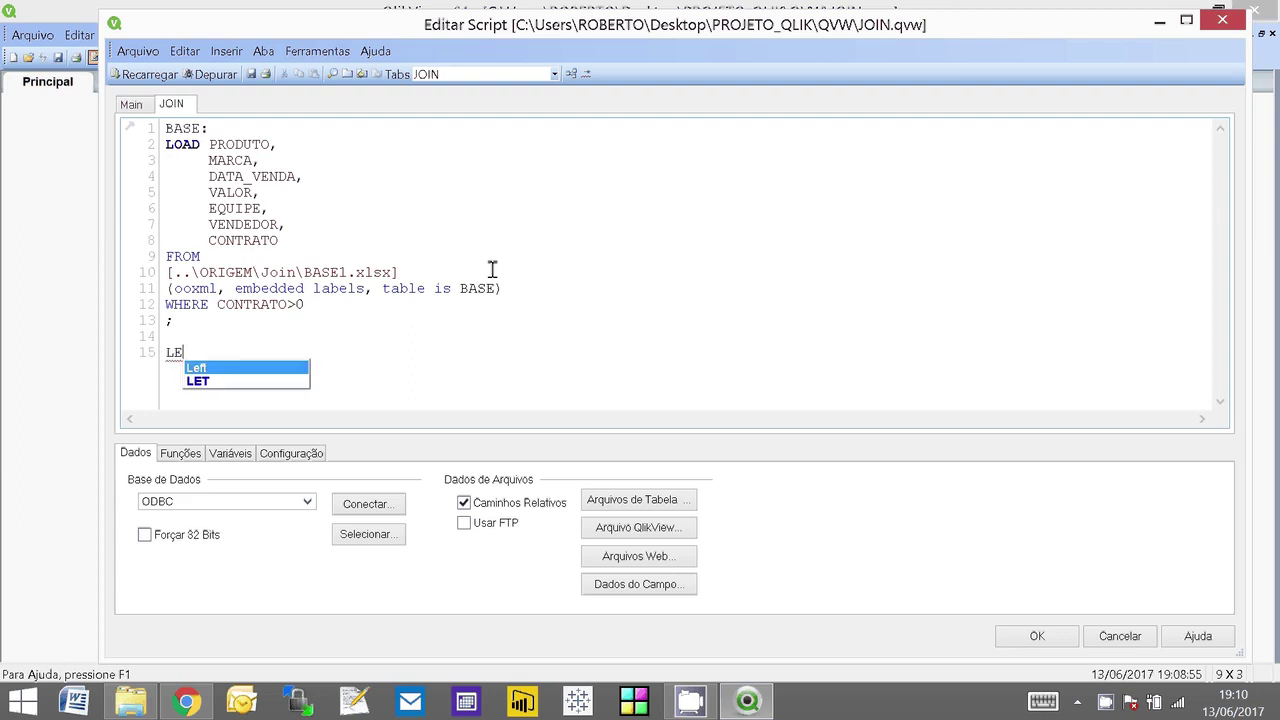
type("FT JOIN")
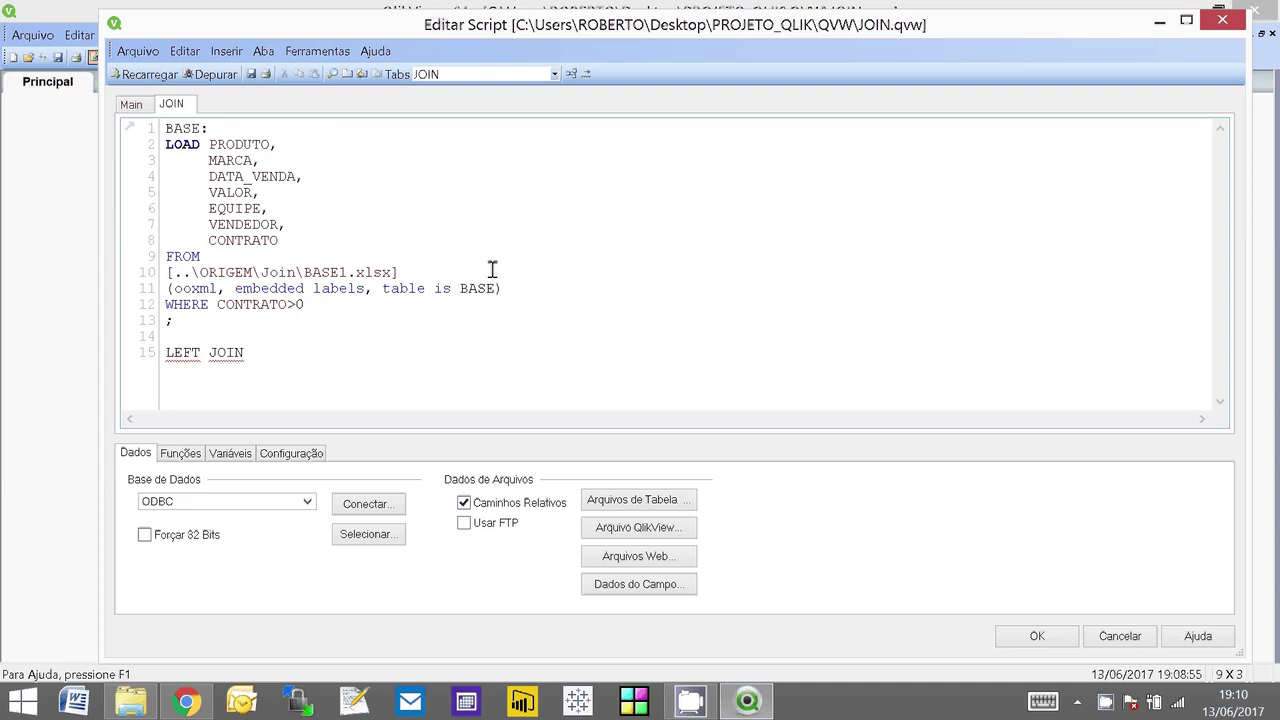
key("Return")
key("Return")
Step: Insert a load statement for the EQUIPES text file from the Join folder, with its labels set to Rótulos Incluídos
left_click(652, 501)
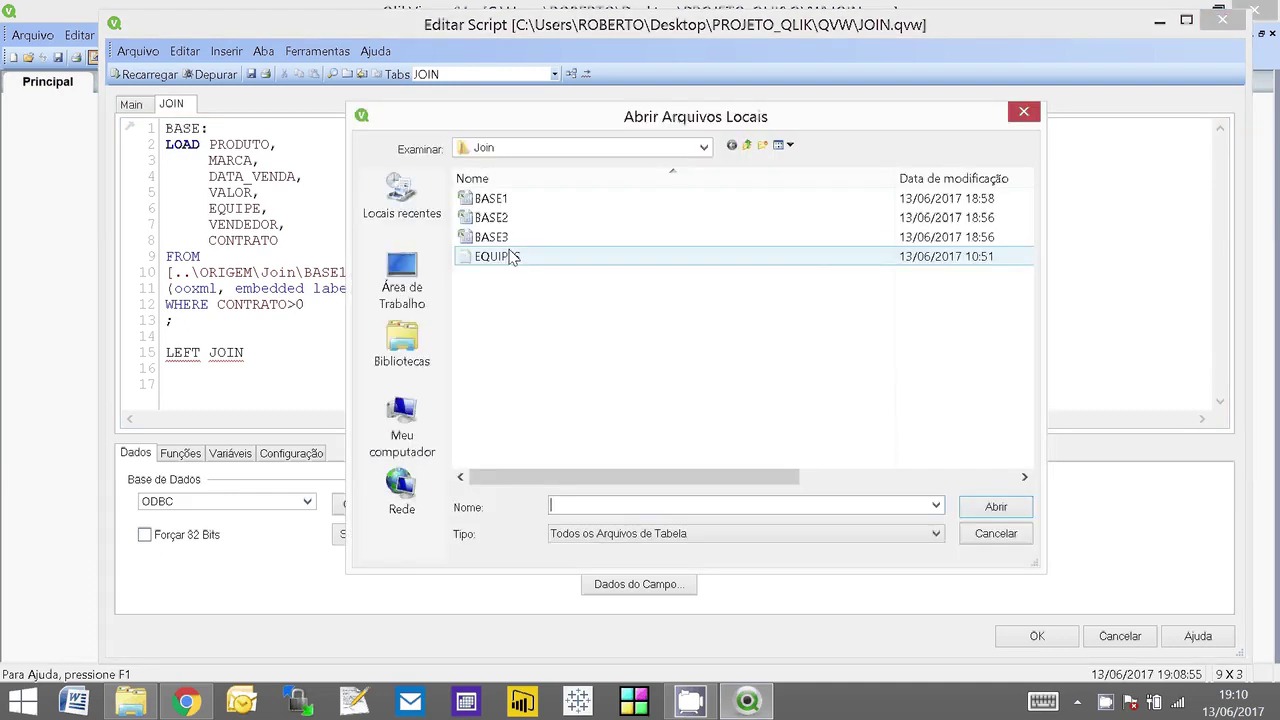
double_click(495, 256)
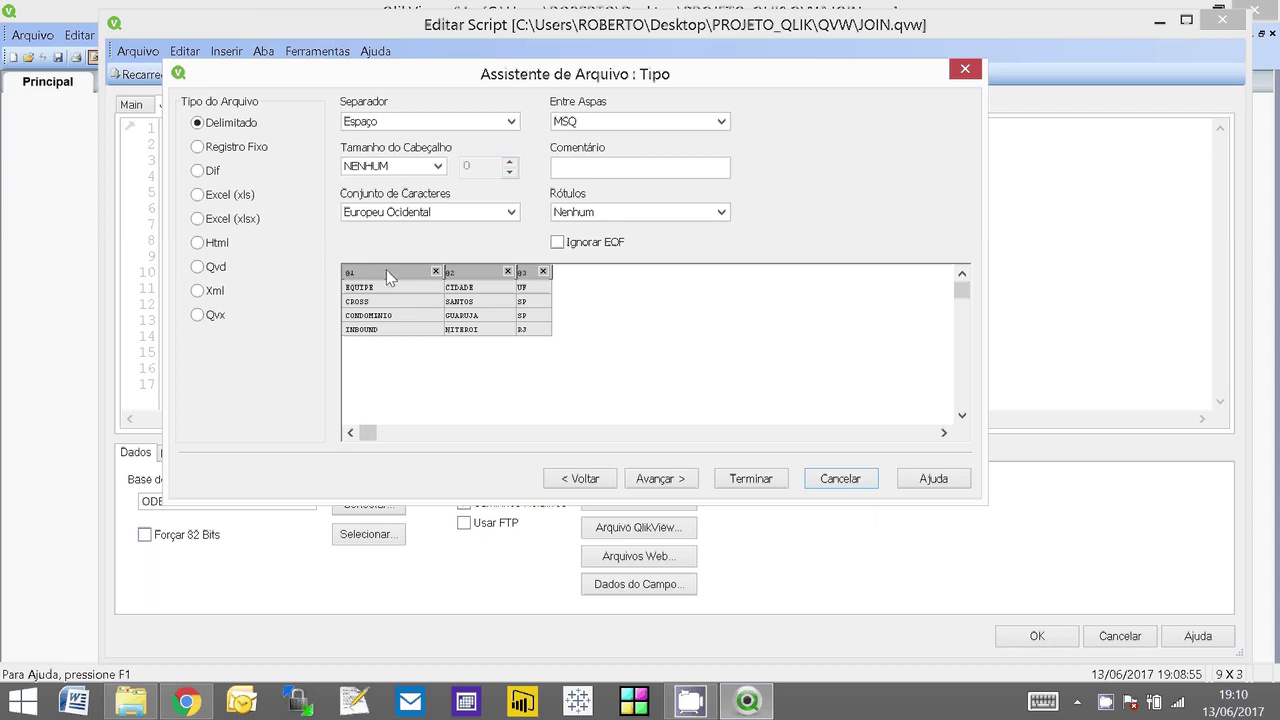
left_click(721, 214)
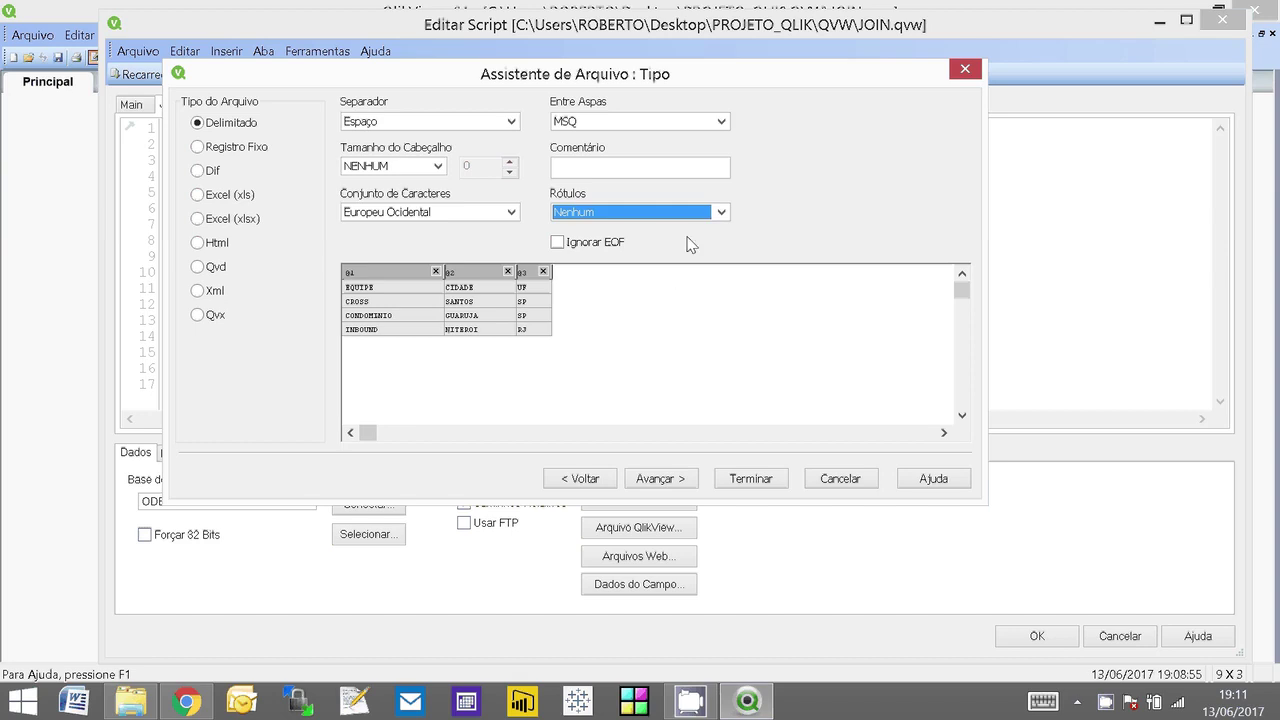
key("alt+Down")
left_click(697, 243)
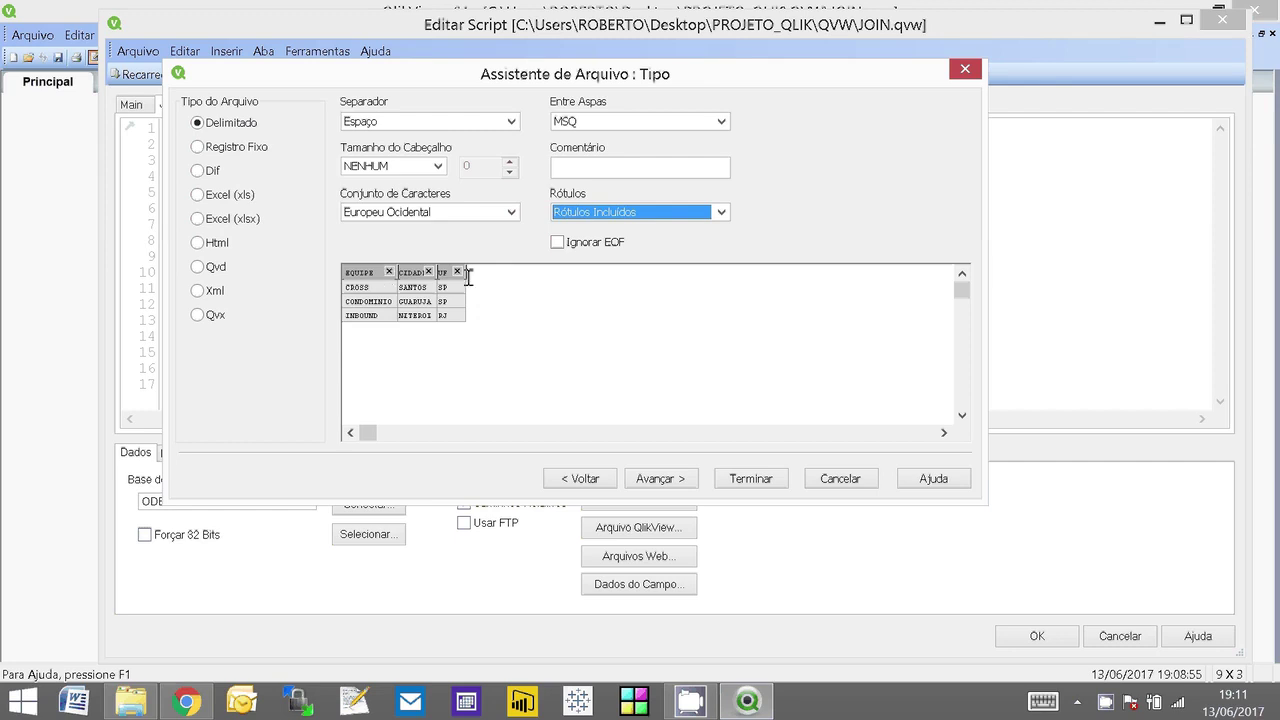
left_click(751, 479)
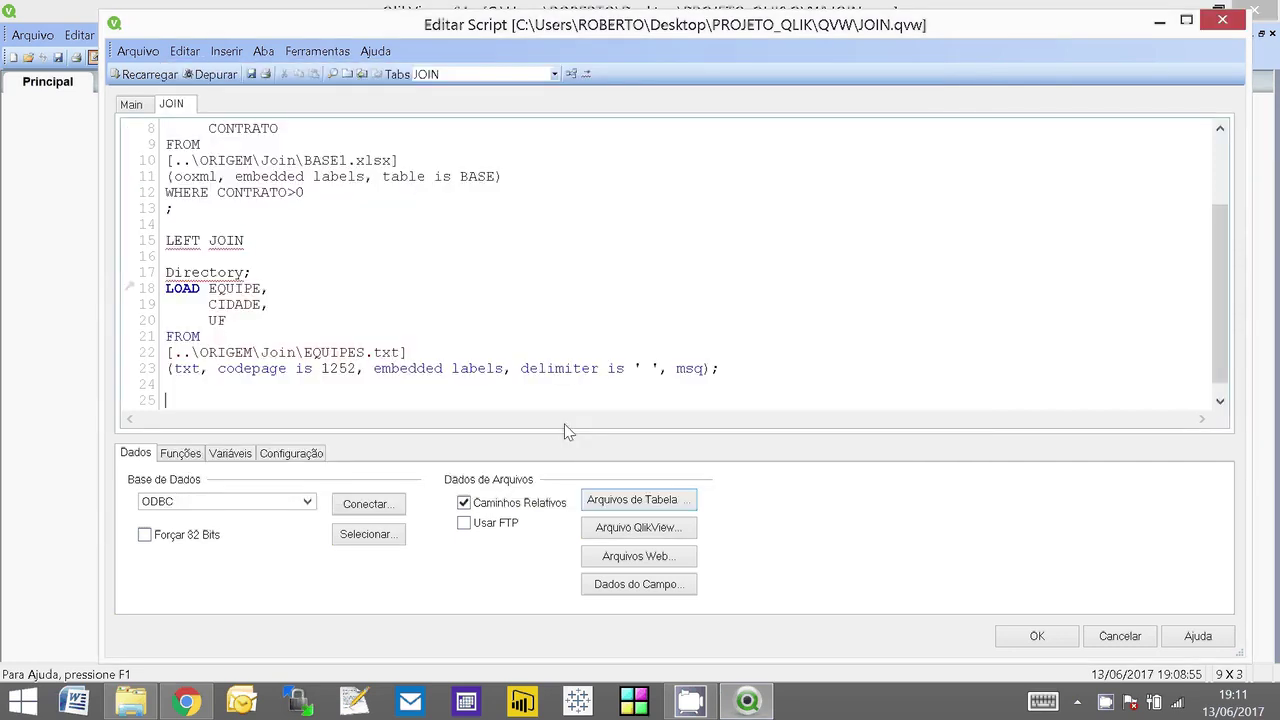
Step: Delete the Directory line from the script, reload the data and return to the sheet
left_click(151, 277)
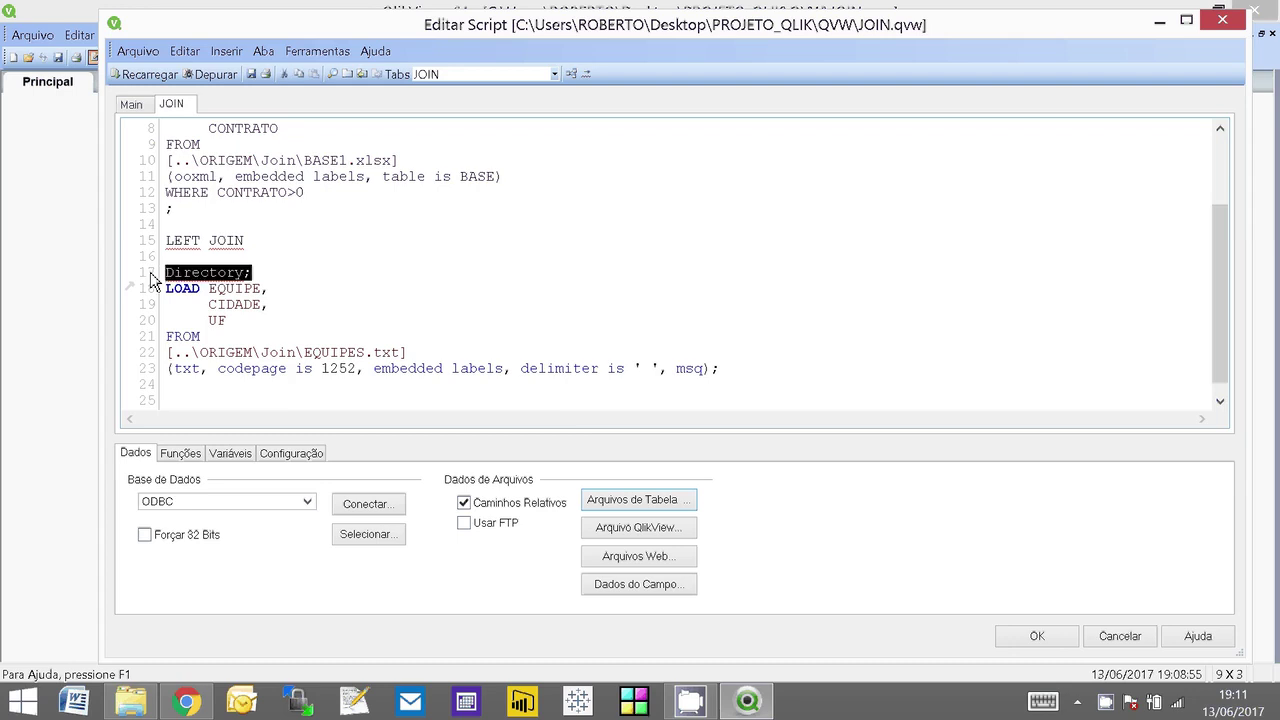
key("Delete")
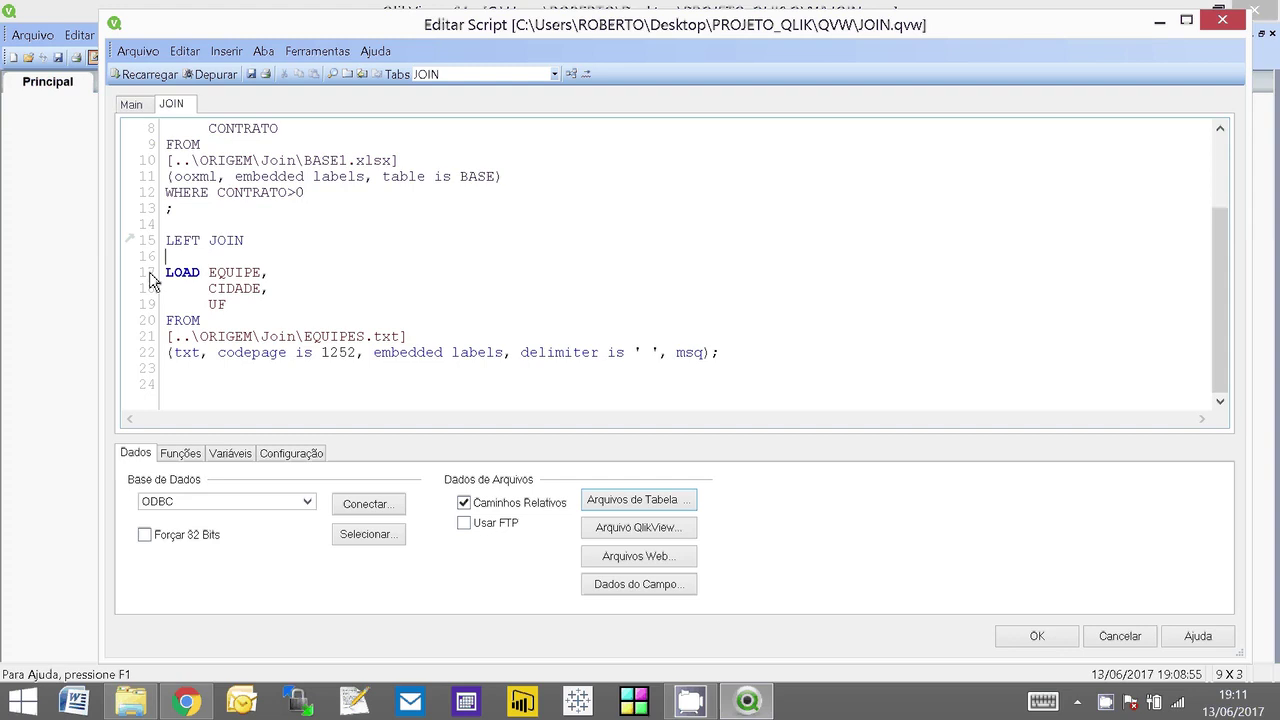
left_click(148, 75)
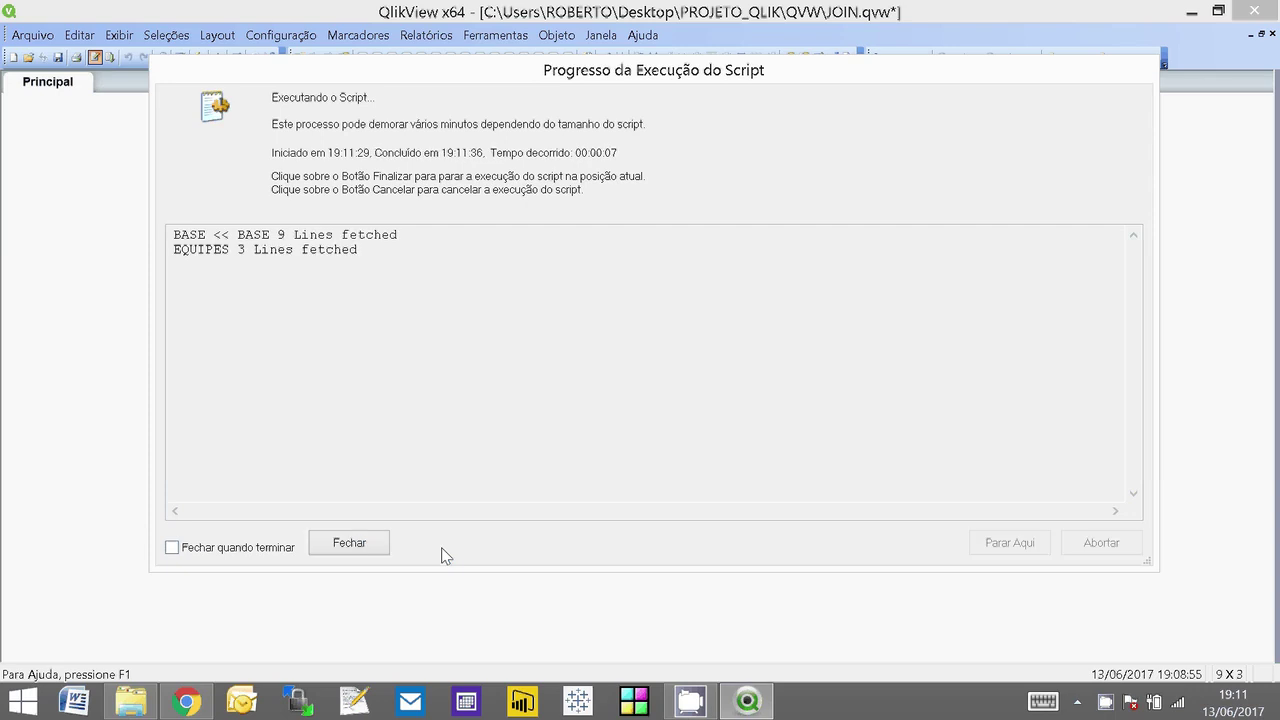
left_click(375, 549)
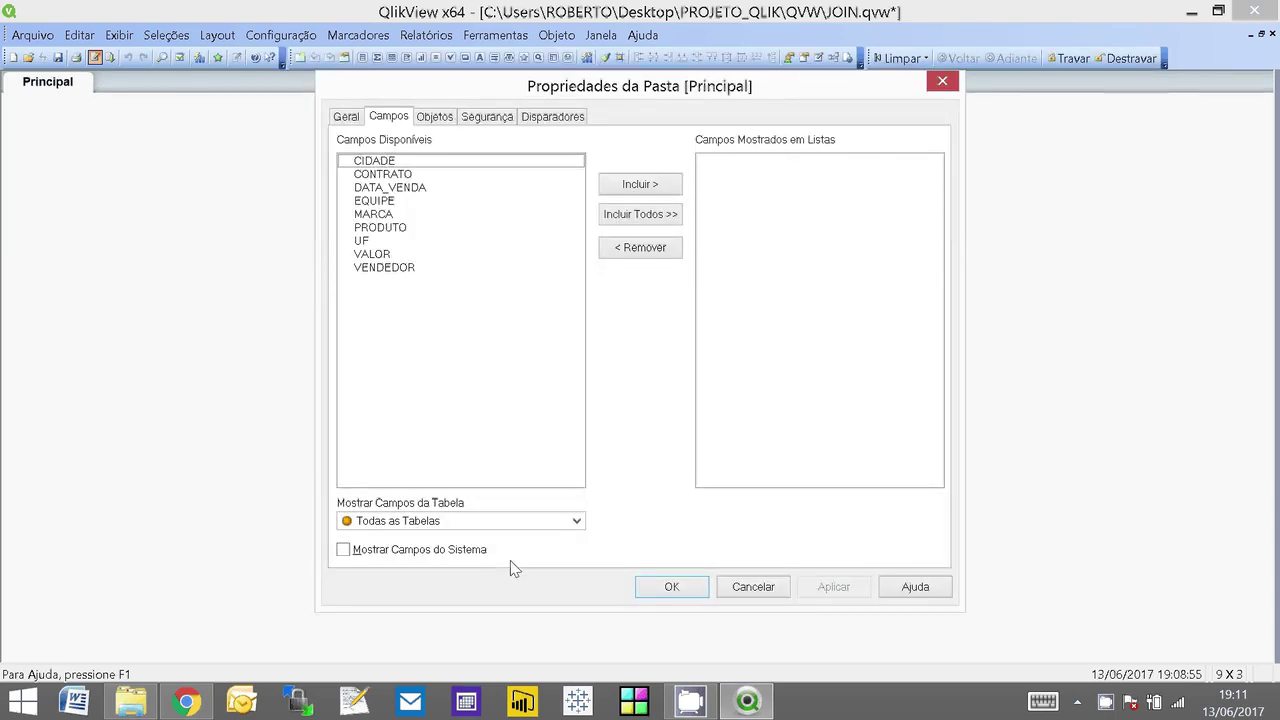
key("Escape")
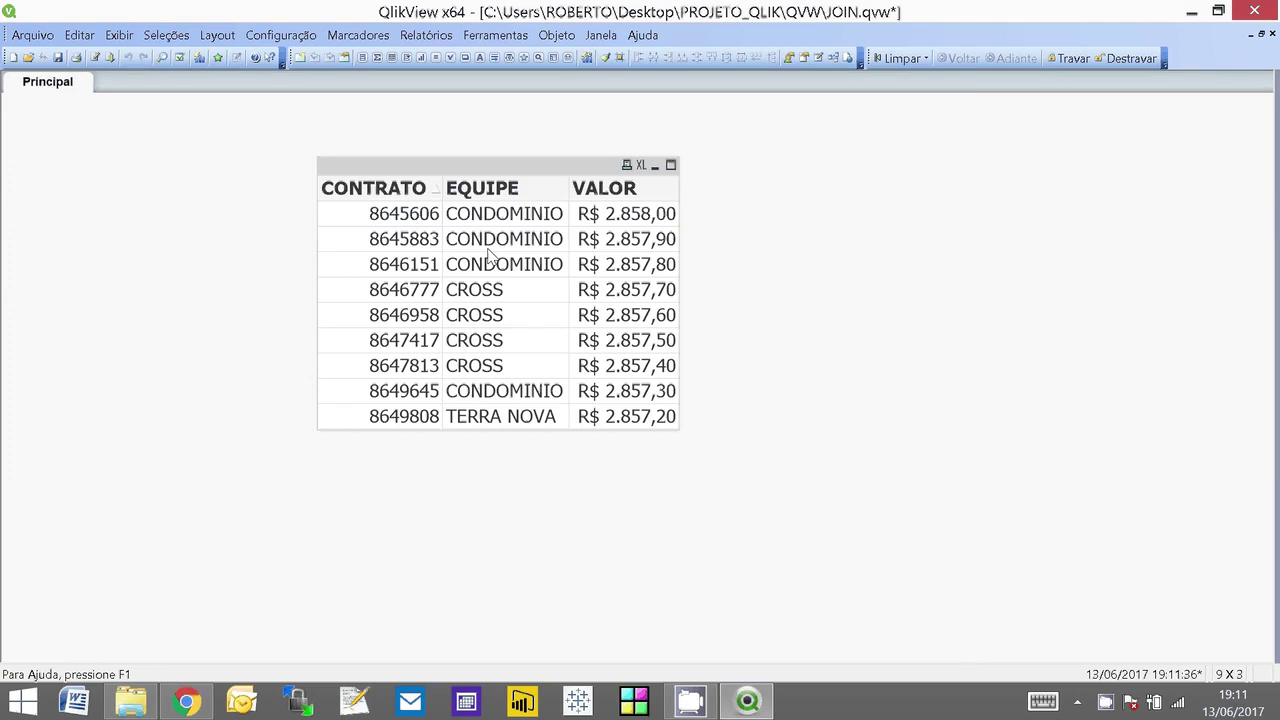
Step: Add the fields CIDADE and UF to the table object after VALOR, with CIDADE placed before UF
right_click(506, 172)
left_click(510, 181)
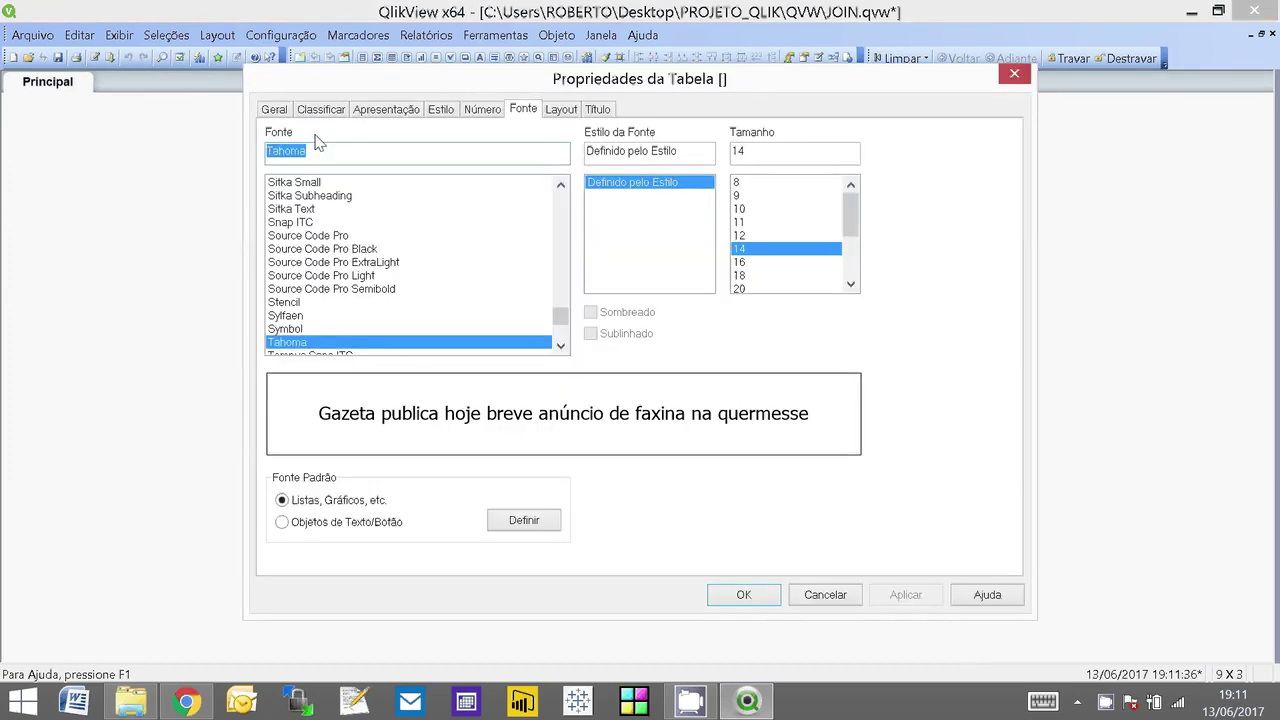
left_click(274, 109)
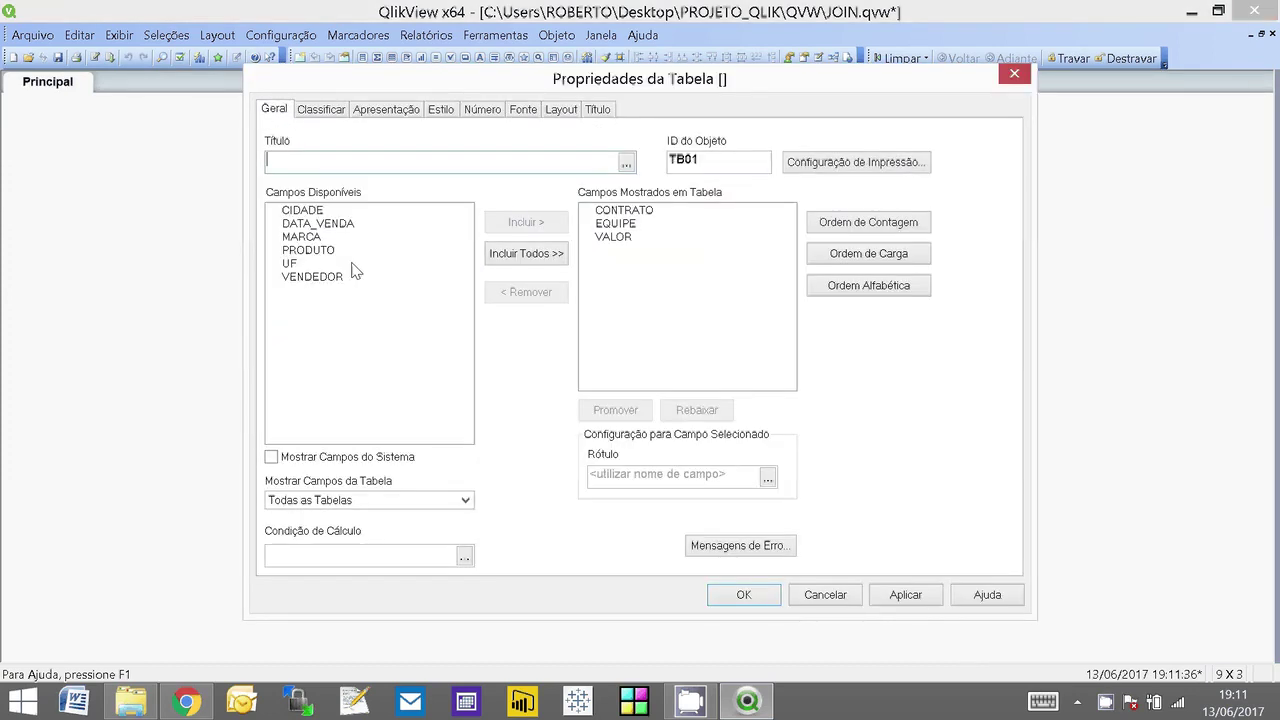
left_click(318, 212)
left_click(309, 264)
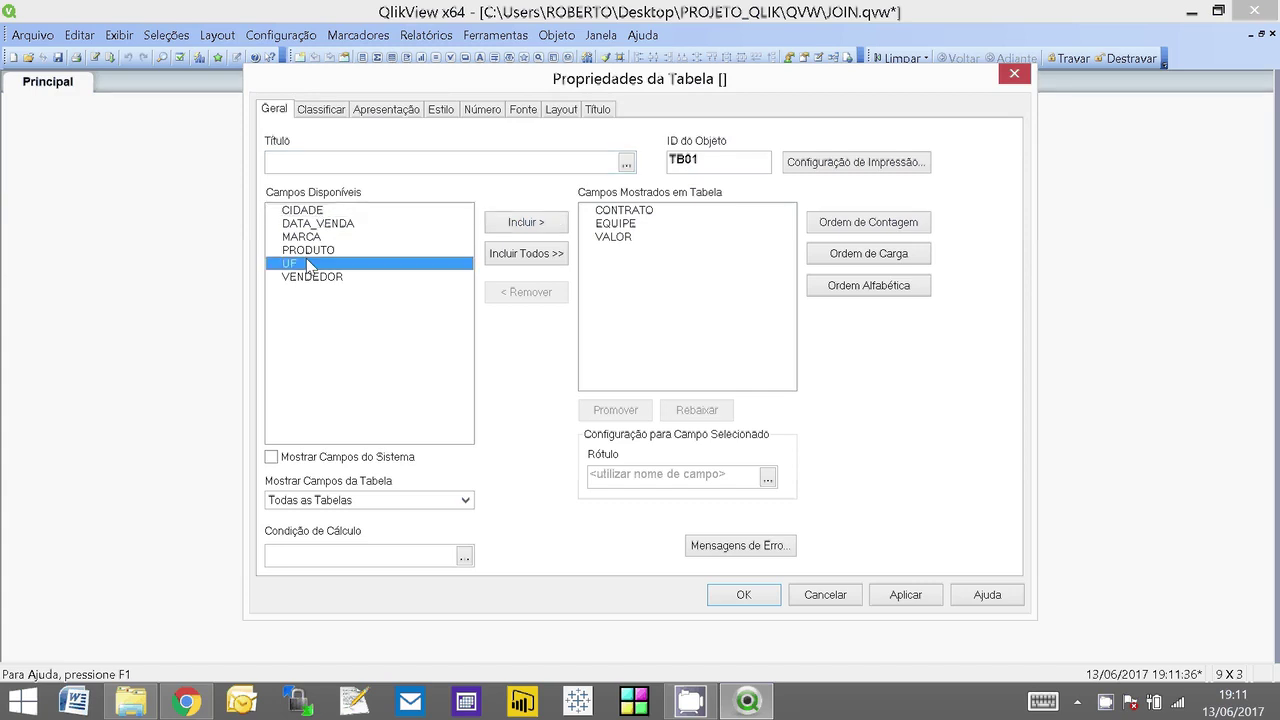
double_click(309, 264)
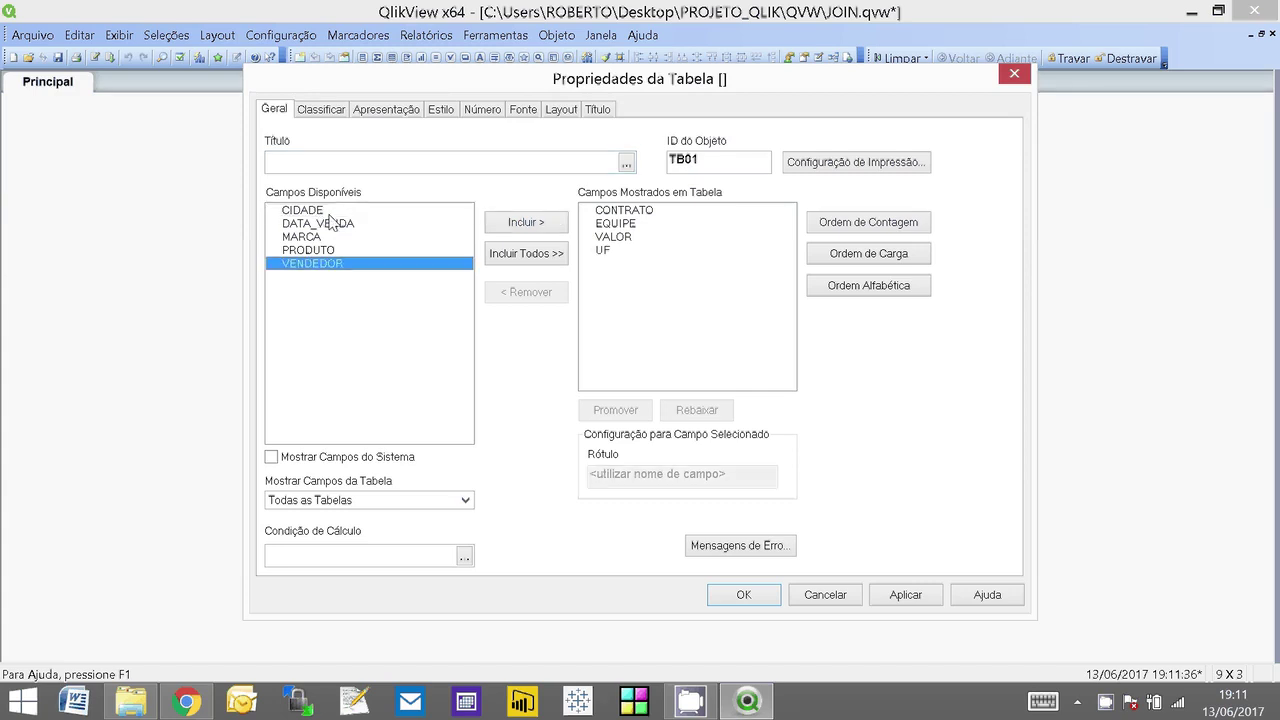
left_click_drag(330, 212, 606, 270)
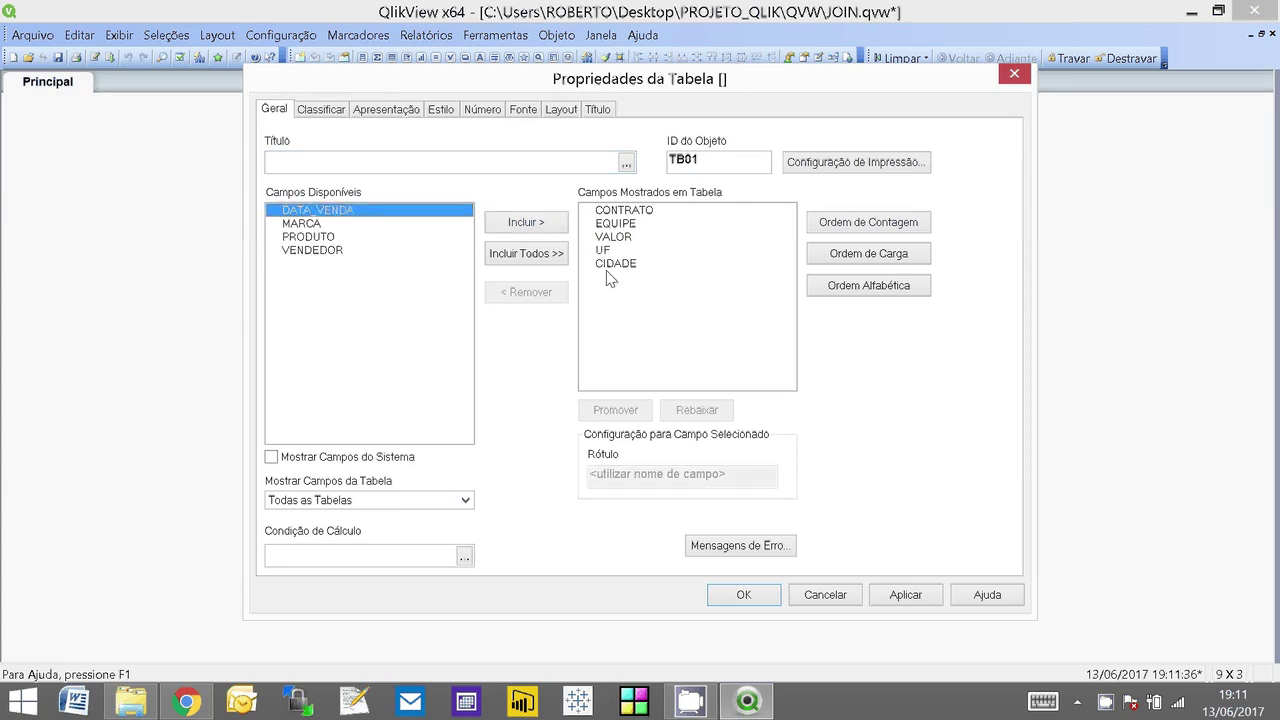
left_click(608, 265)
left_click(632, 410)
left_click(763, 596)
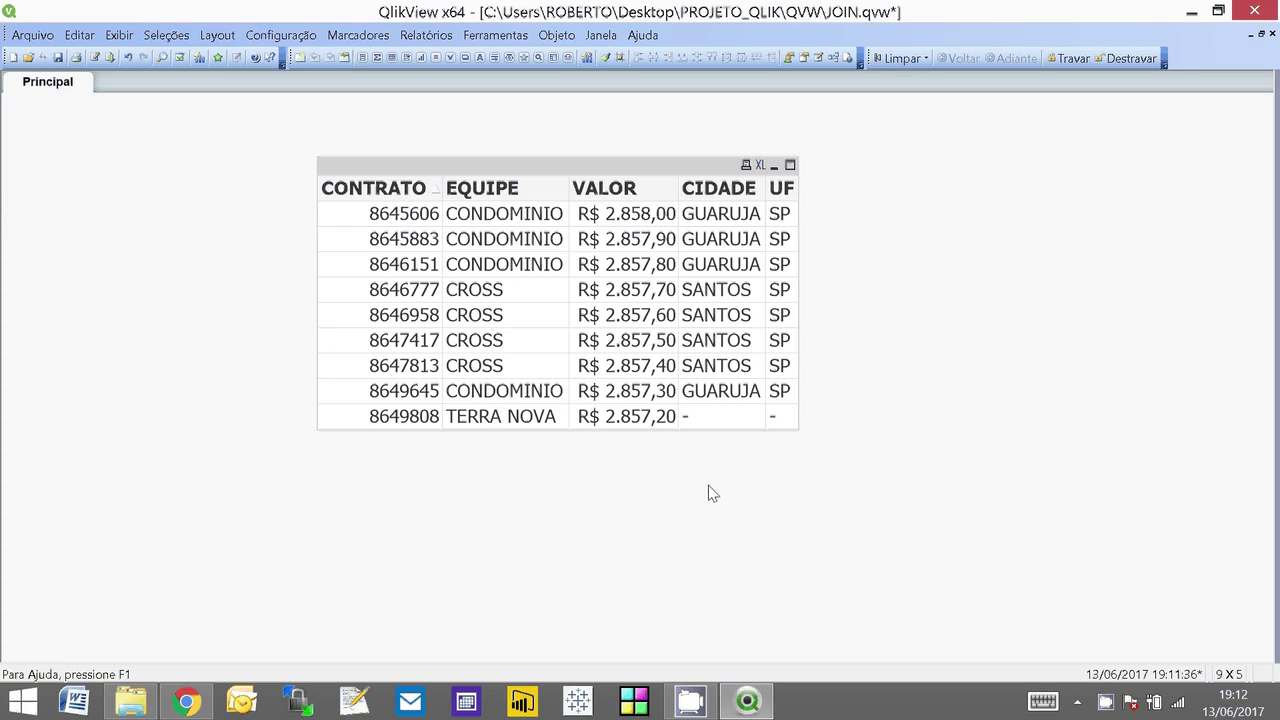
Step: Change the script's join of EQUIPES to RIGHT JOIN, reload the data and return to the sheet
left_click(95, 58)
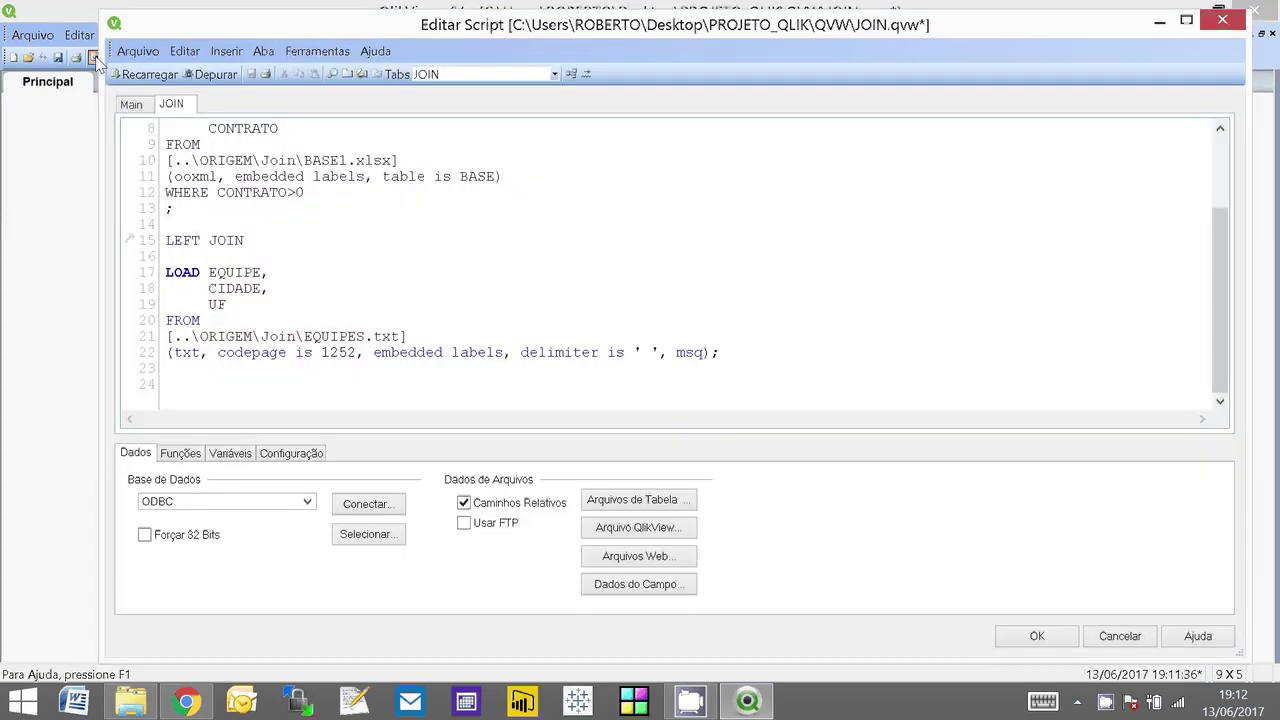
left_click(219, 257)
double_click(182, 240)
type("RIGHT")
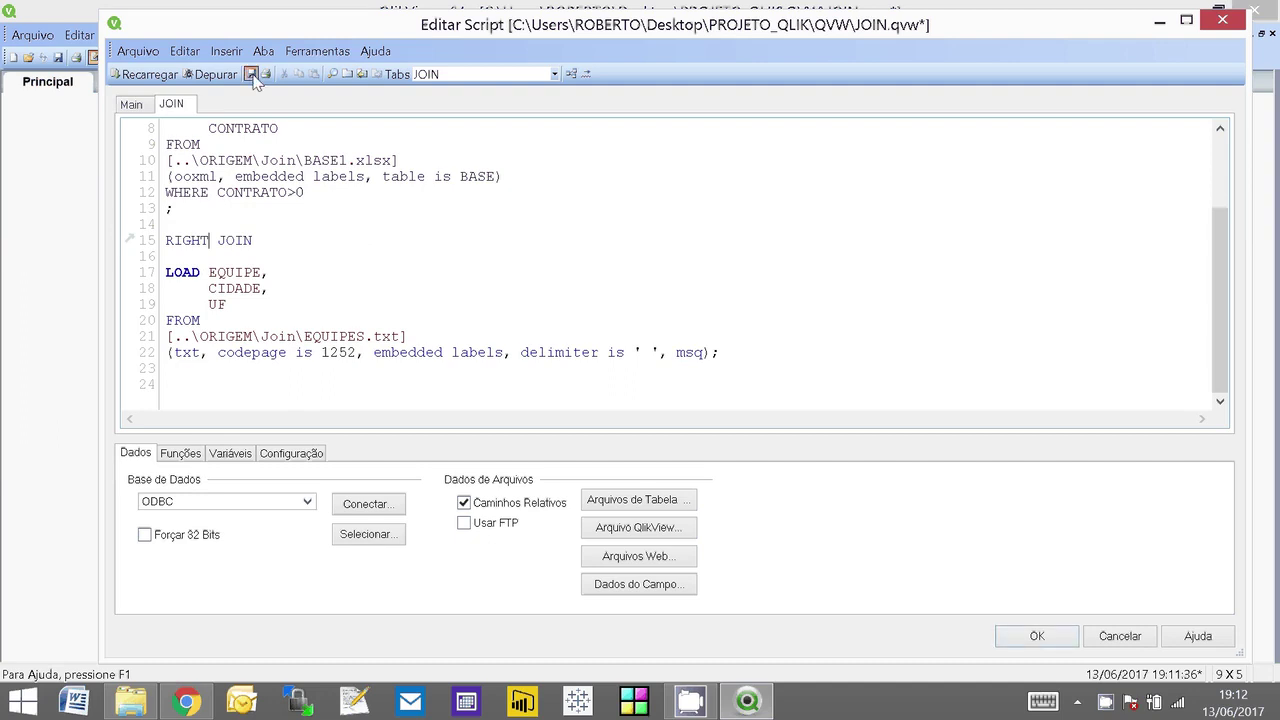
left_click(160, 75)
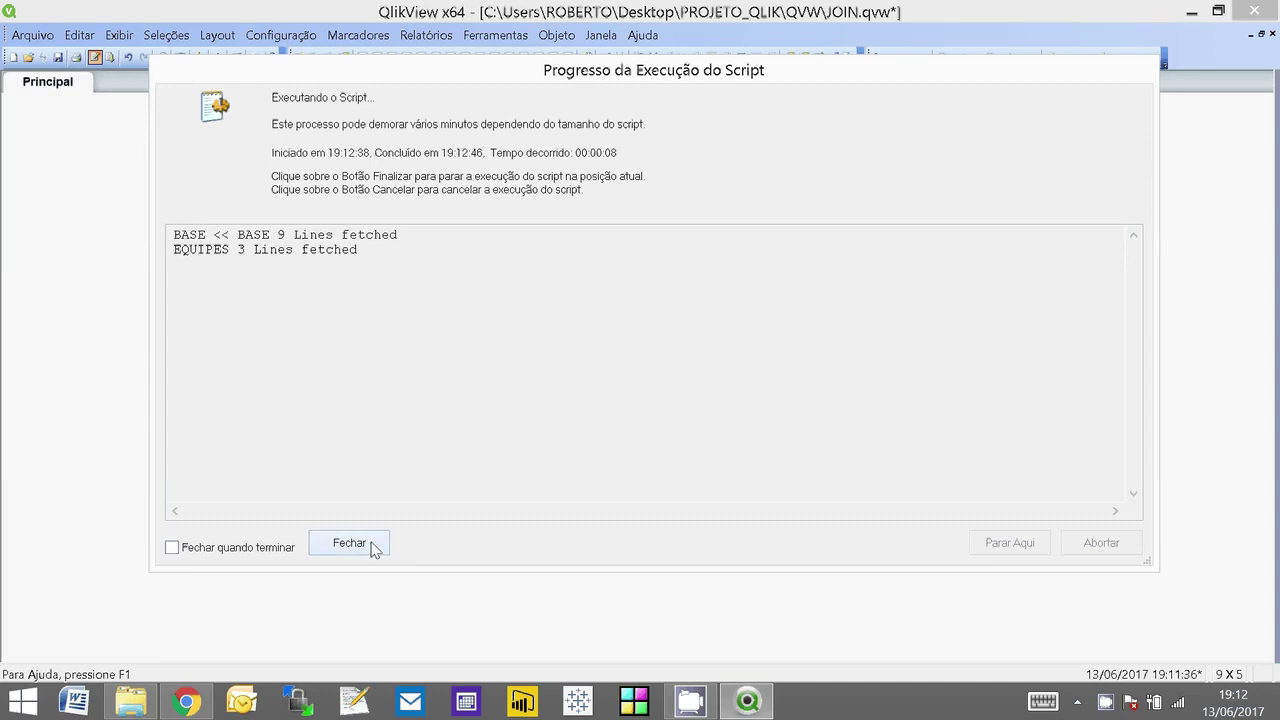
left_click(373, 549)
left_click(685, 585)
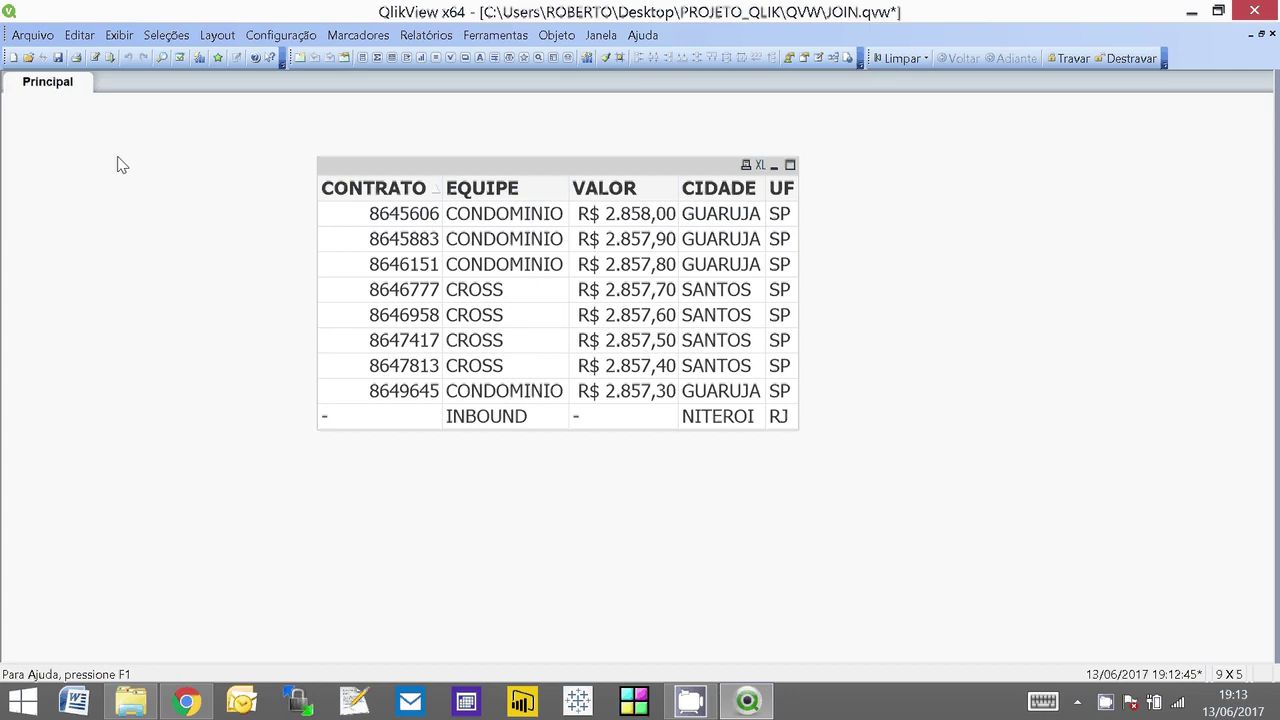
Step: Change the script's join of EQUIPES to INNER JOIN, save, reload the data and return to the sheet
left_click(95, 58)
double_click(190, 240)
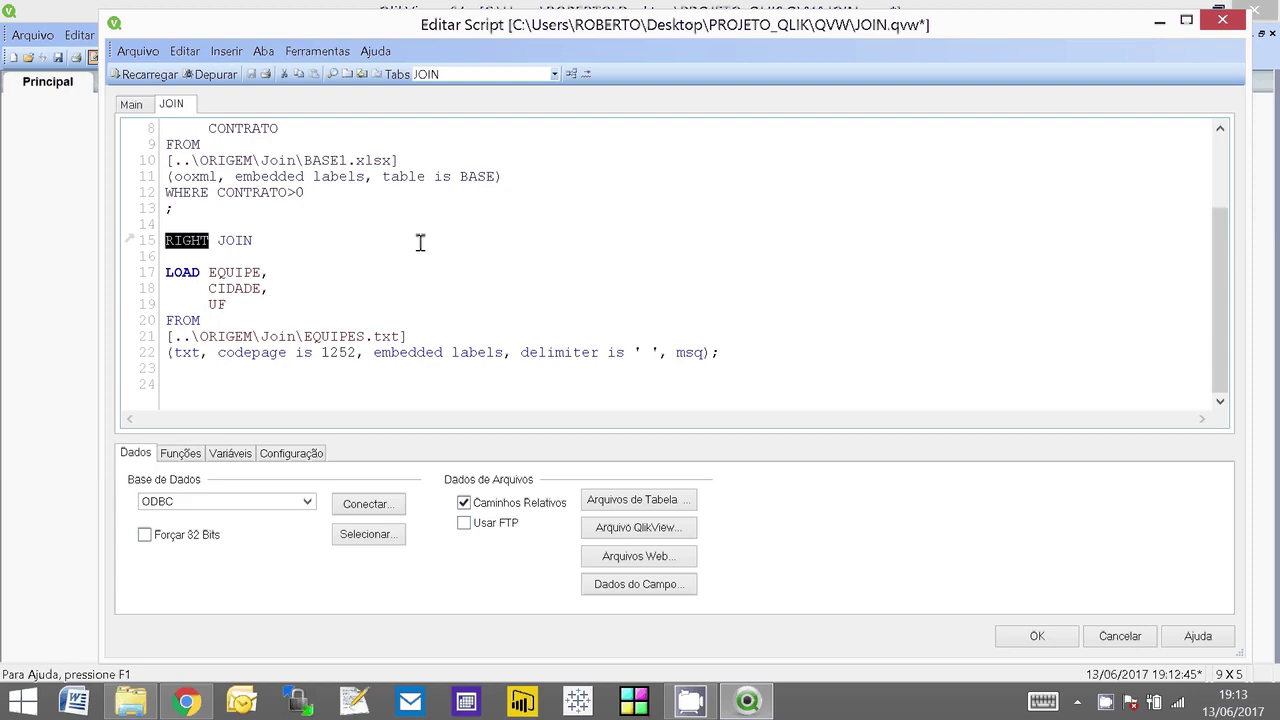
type("INNER")
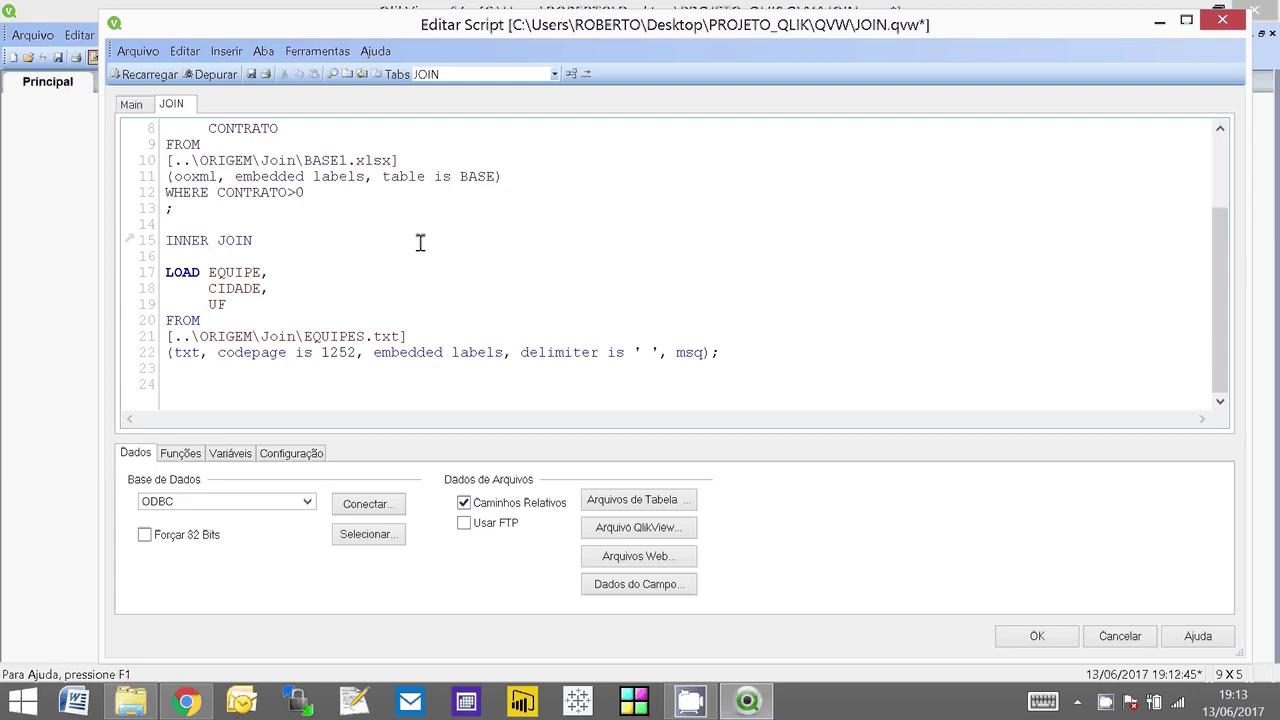
left_click(252, 76)
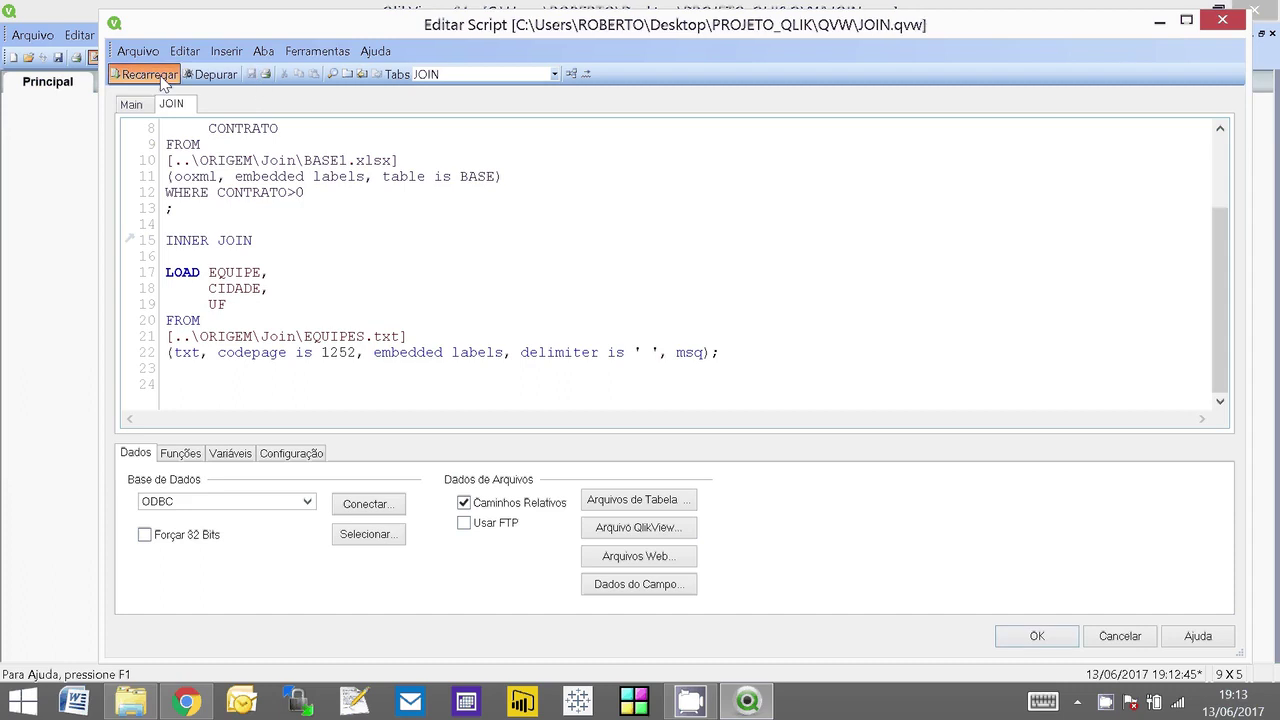
left_click(163, 80)
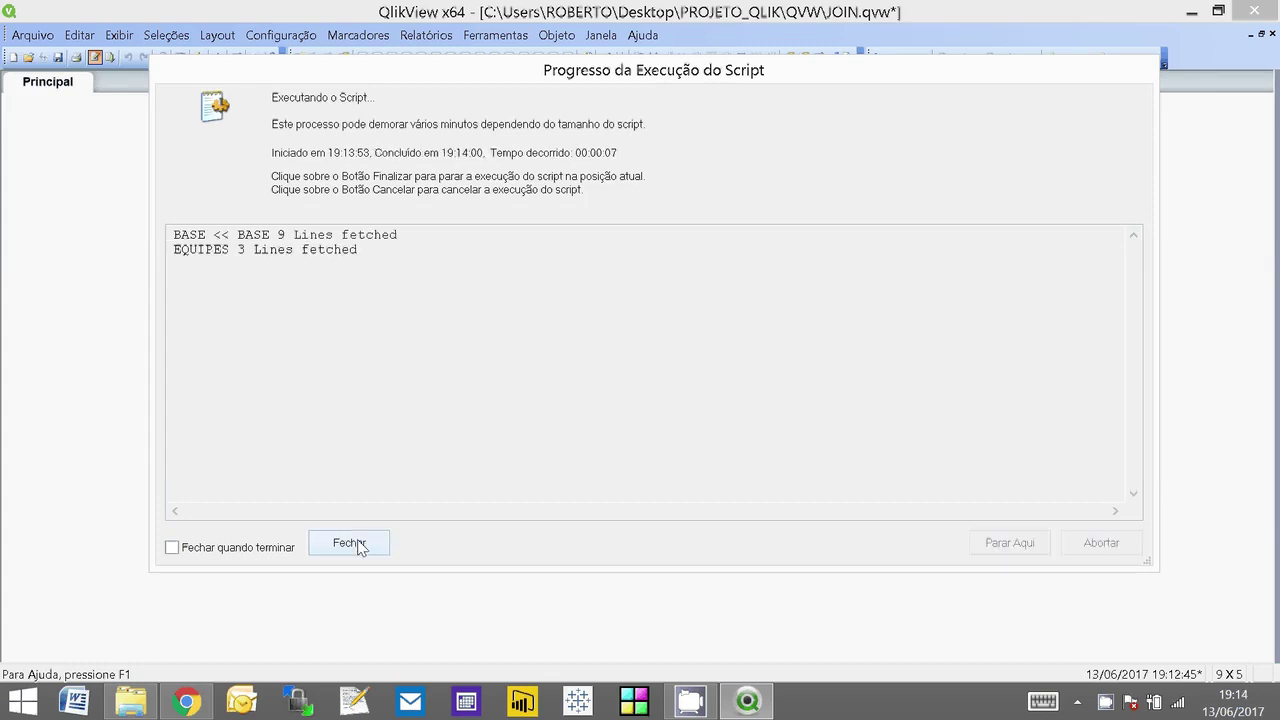
left_click(357, 543)
left_click(637, 589)
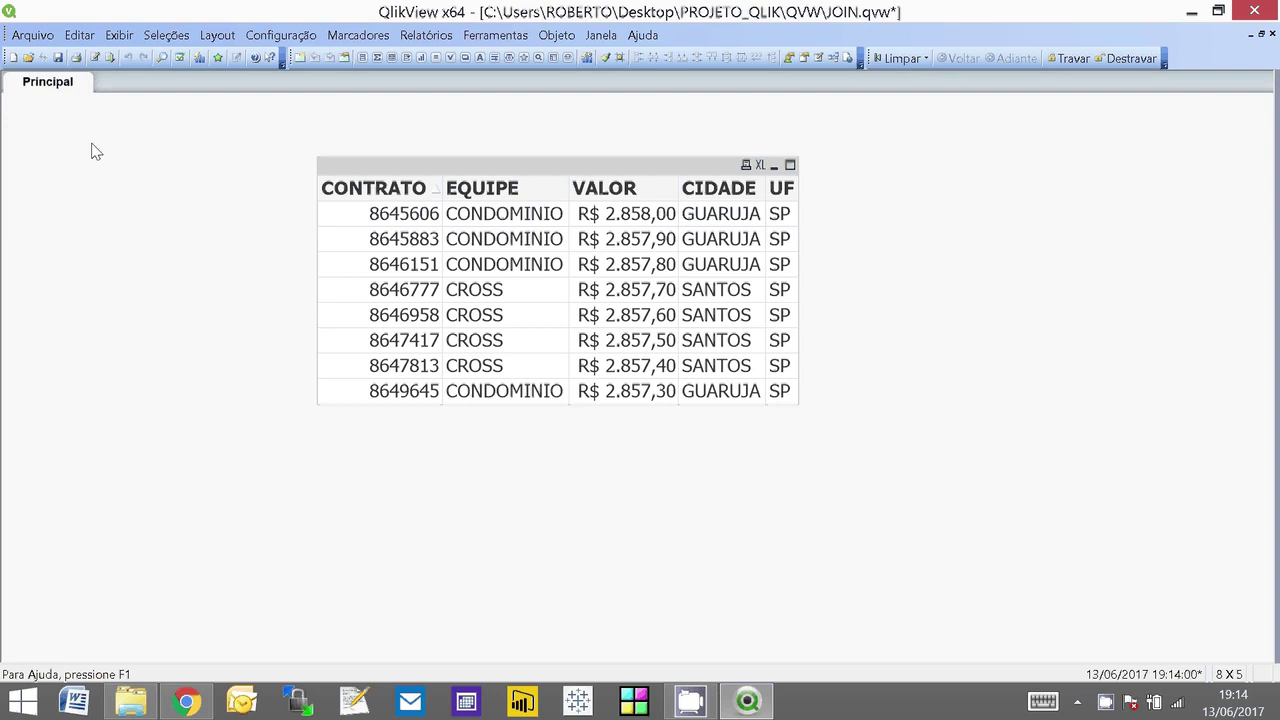
Step: Change the script's join of EQUIPES to Outer JOIN, save, reload the data and return to the sheet
left_click(95, 58)
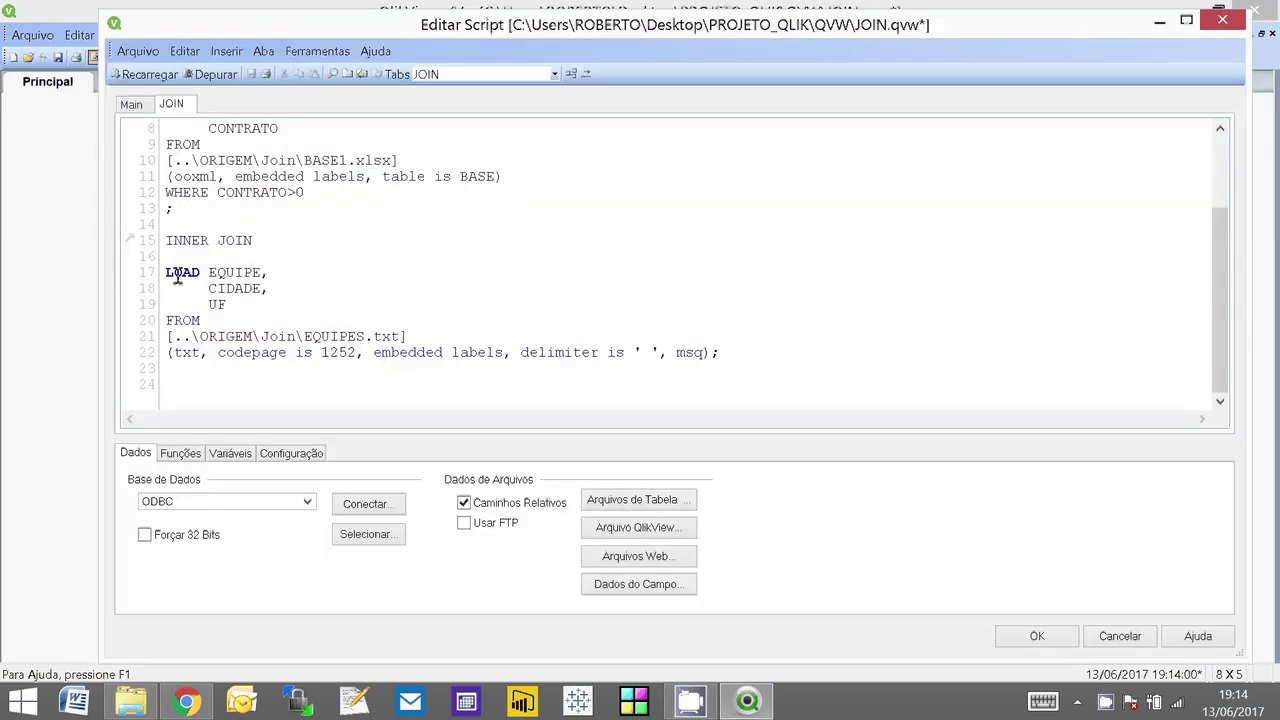
double_click(186, 241)
type("OU")
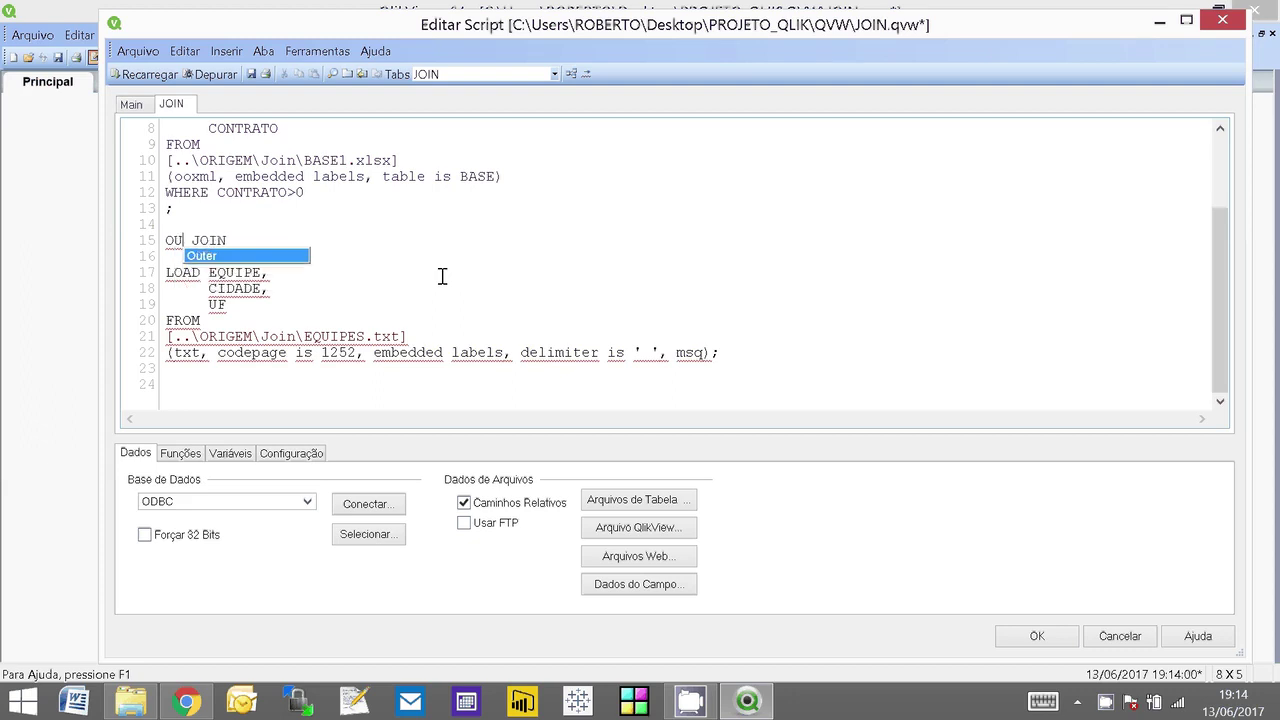
key("Return")
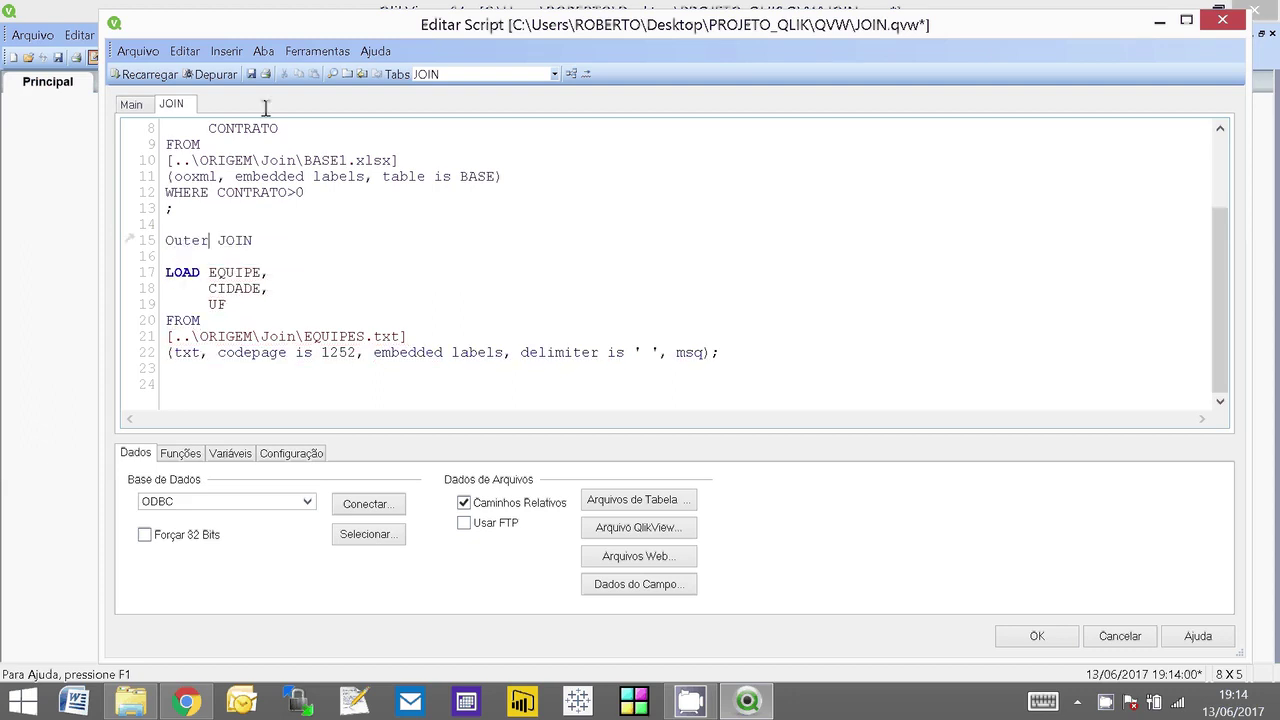
left_click(251, 74)
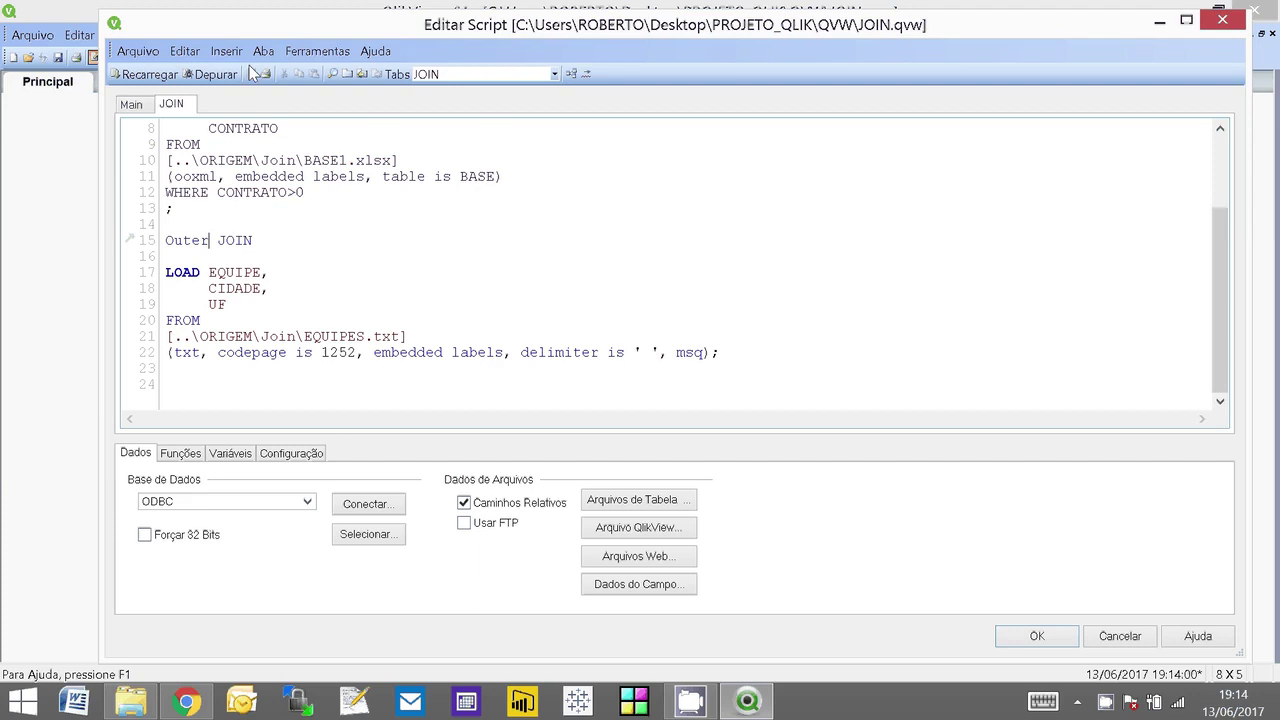
left_click(162, 75)
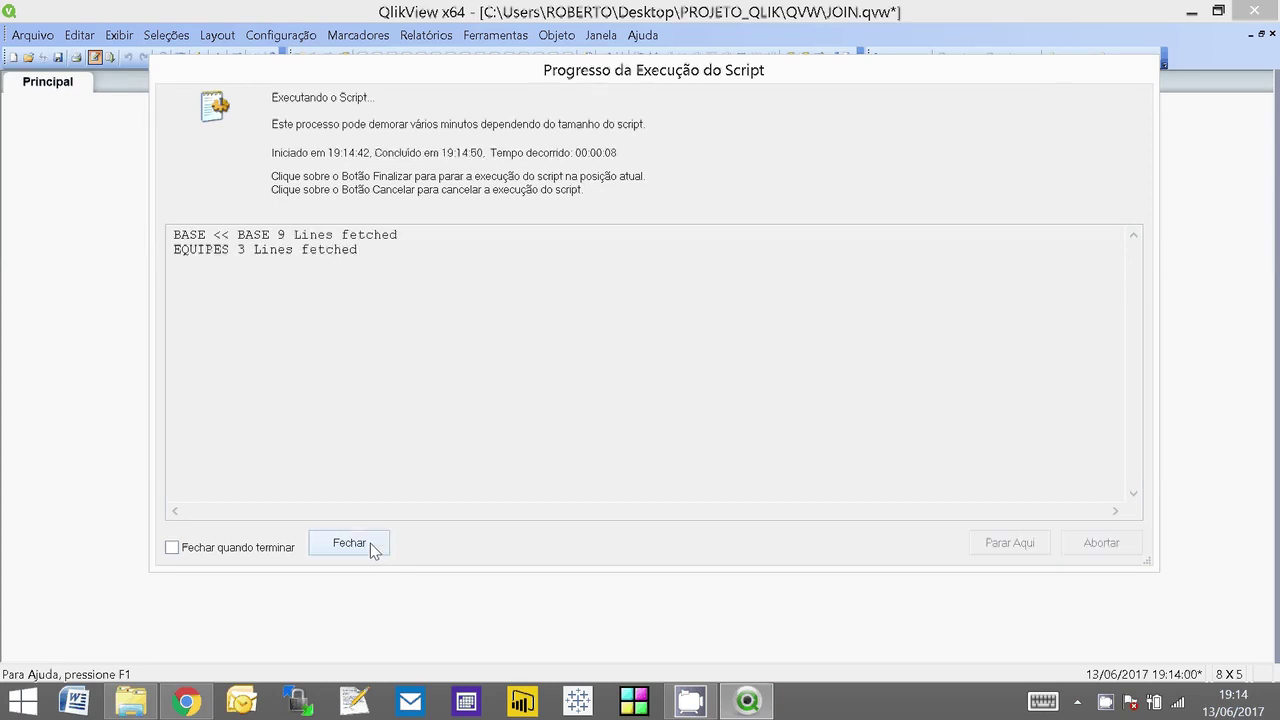
left_click(370, 548)
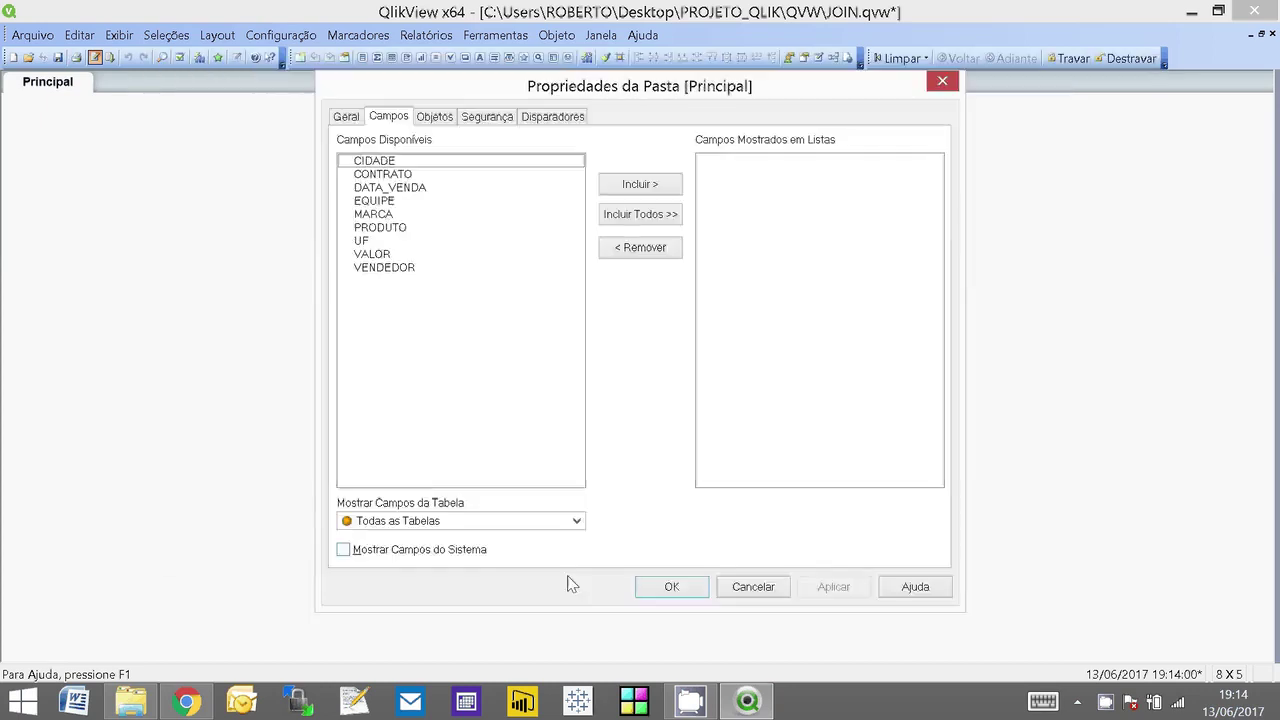
left_click(666, 583)
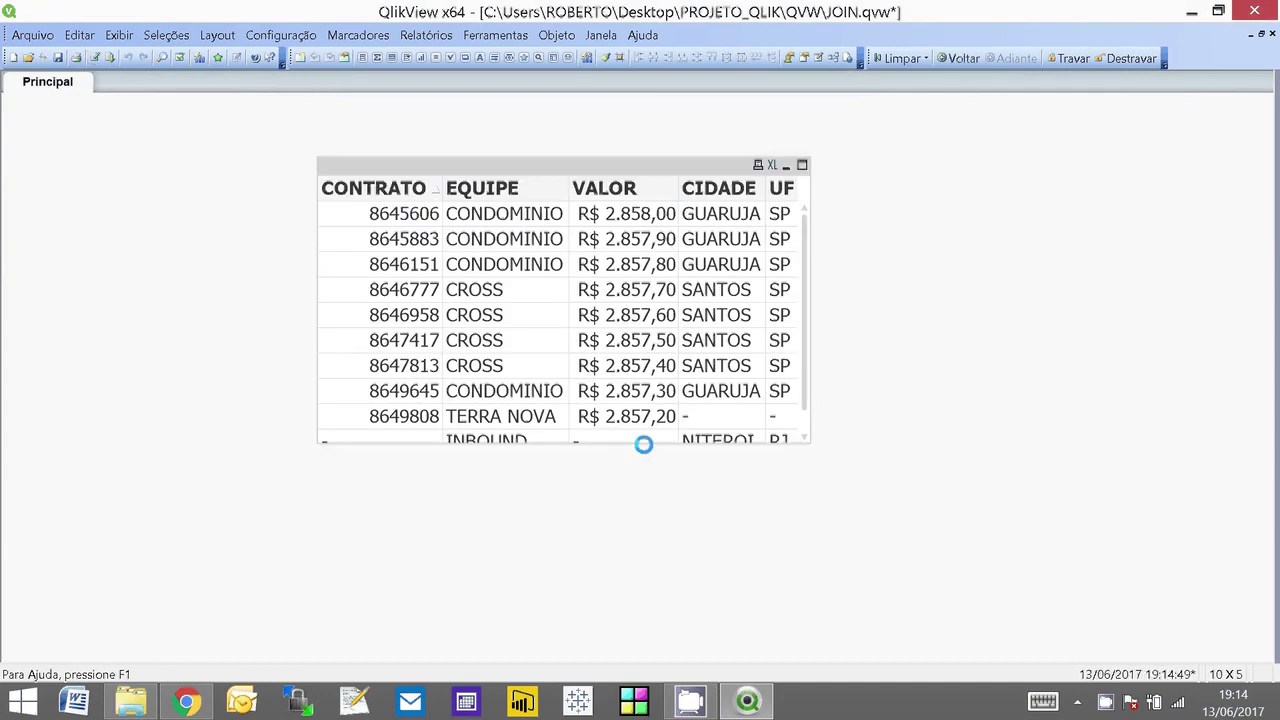
left_click_drag(654, 558, 519, 470)
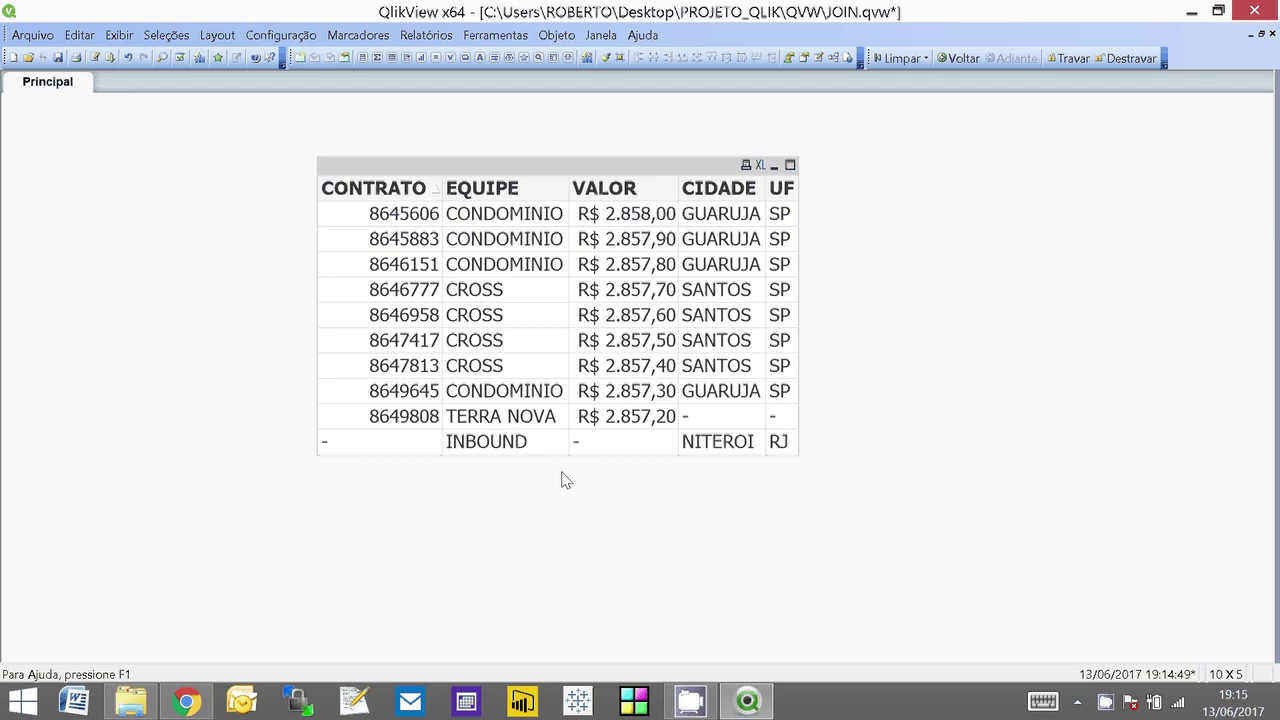
Step: Delete the whole Outer JOIN load of EQUIPES.txt from the script, keeping only the BASE load
left_click(94, 57)
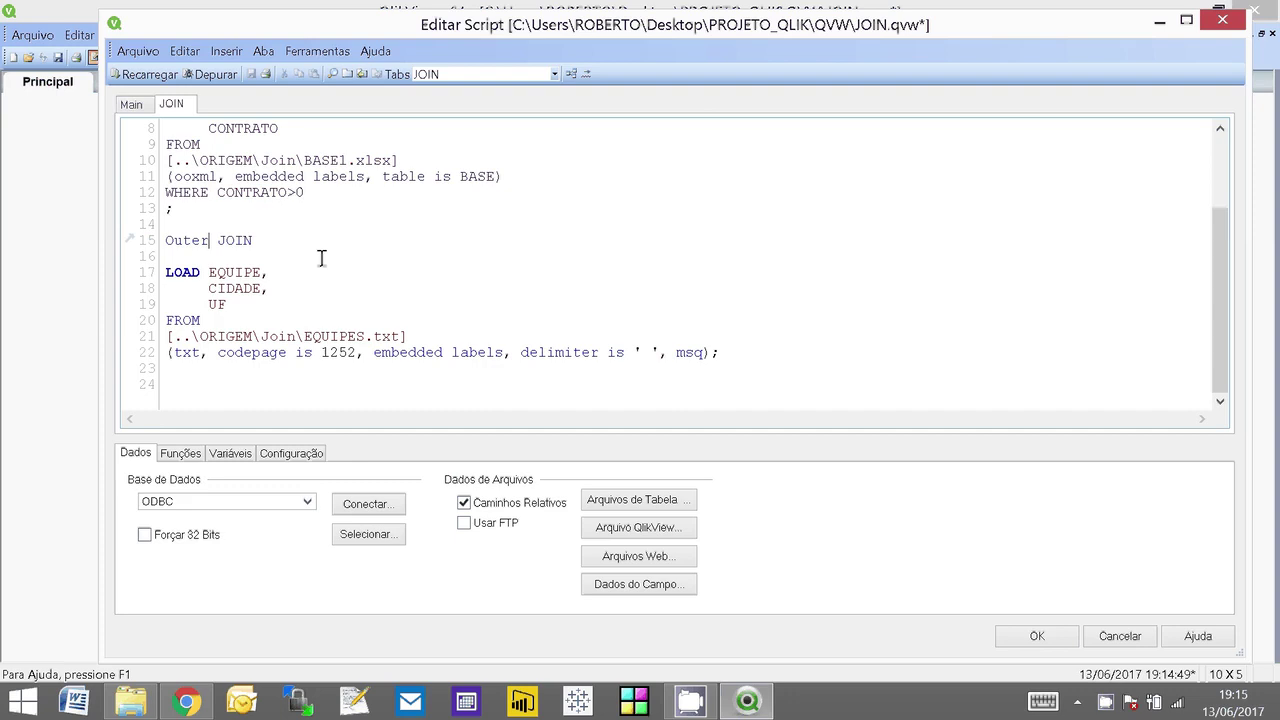
left_click(737, 356)
left_click(166, 241, "shift")
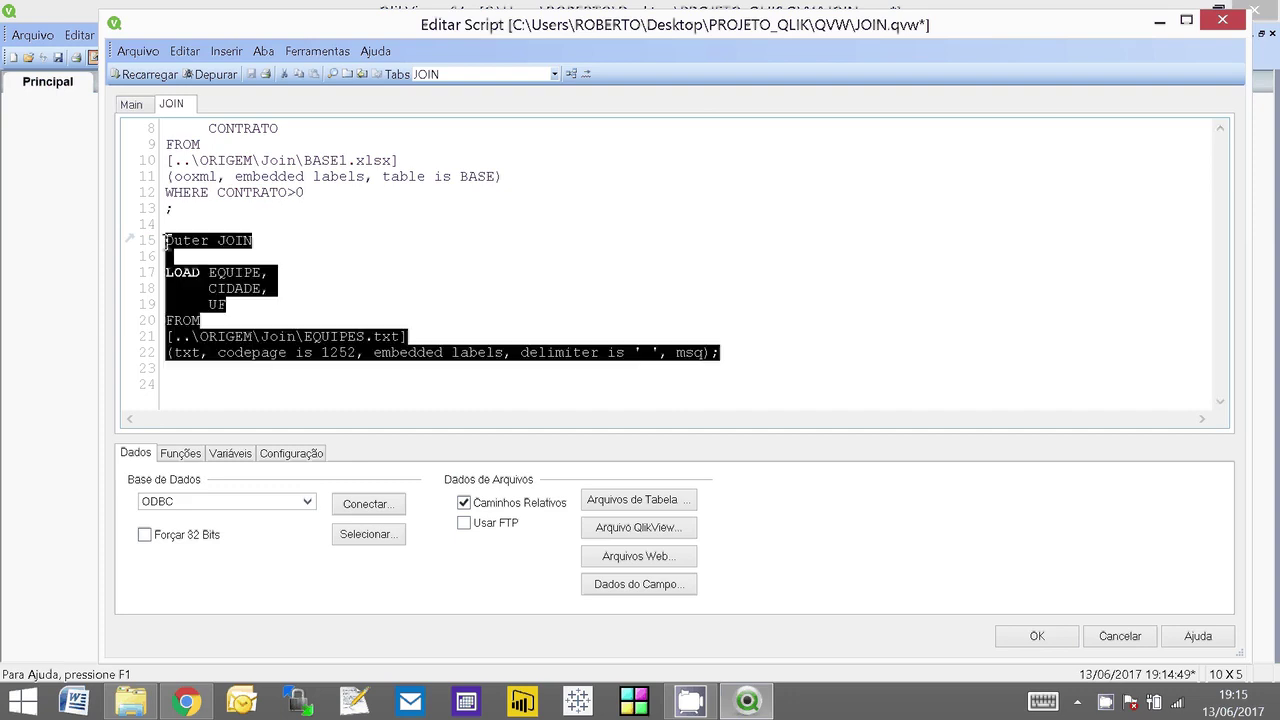
key("BackSpace")
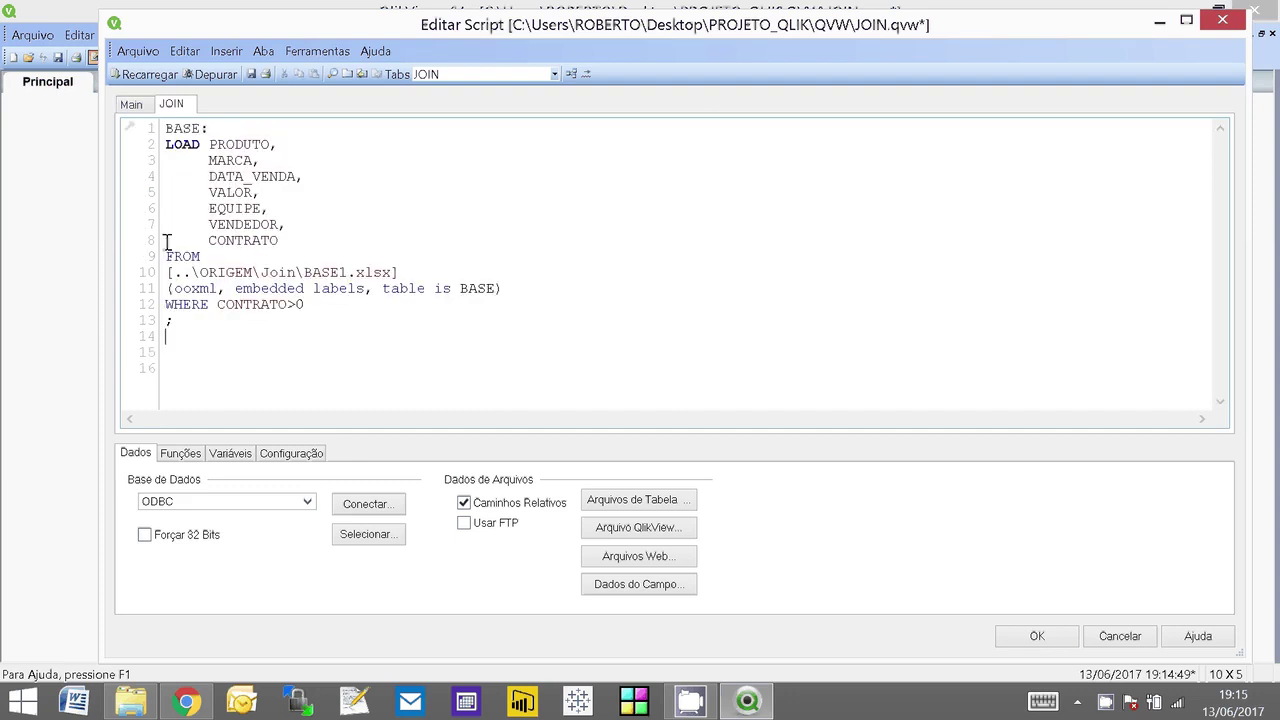
Step: Change the BASE load's source file to the wildcard BASE*.xlsx, reload the data and return to the sheet
left_click(131, 703)
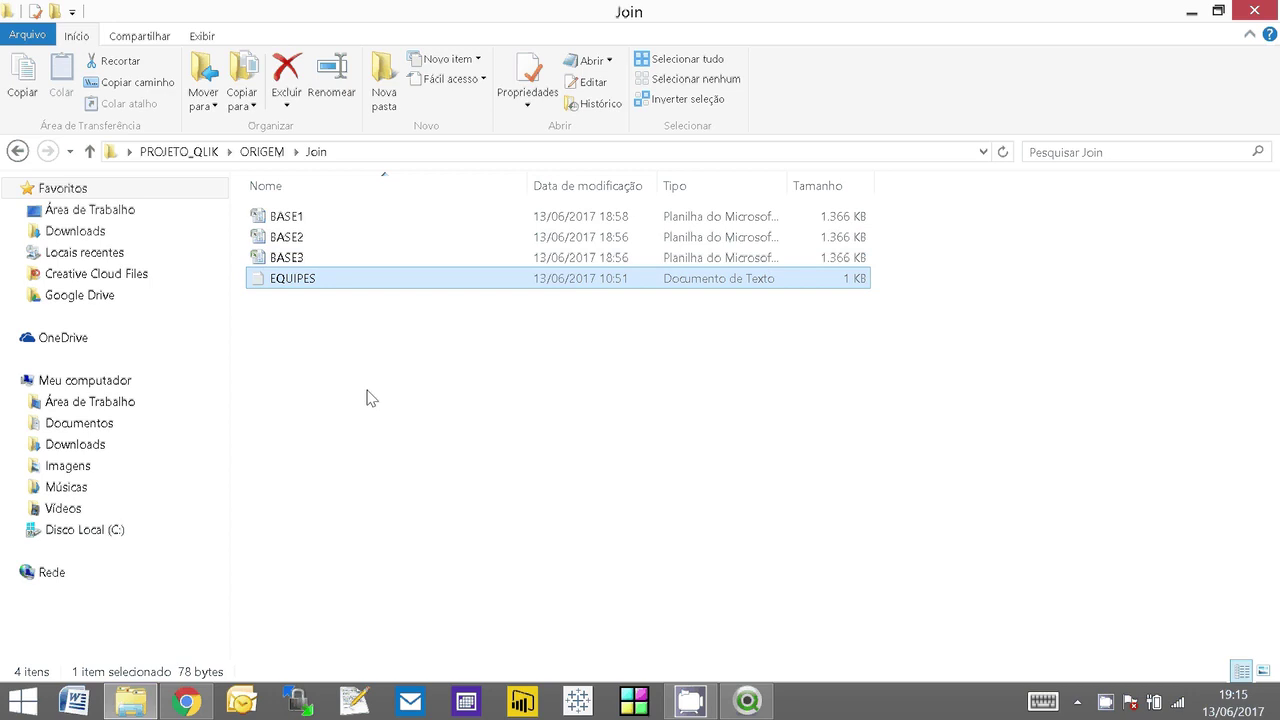
left_click(747, 704)
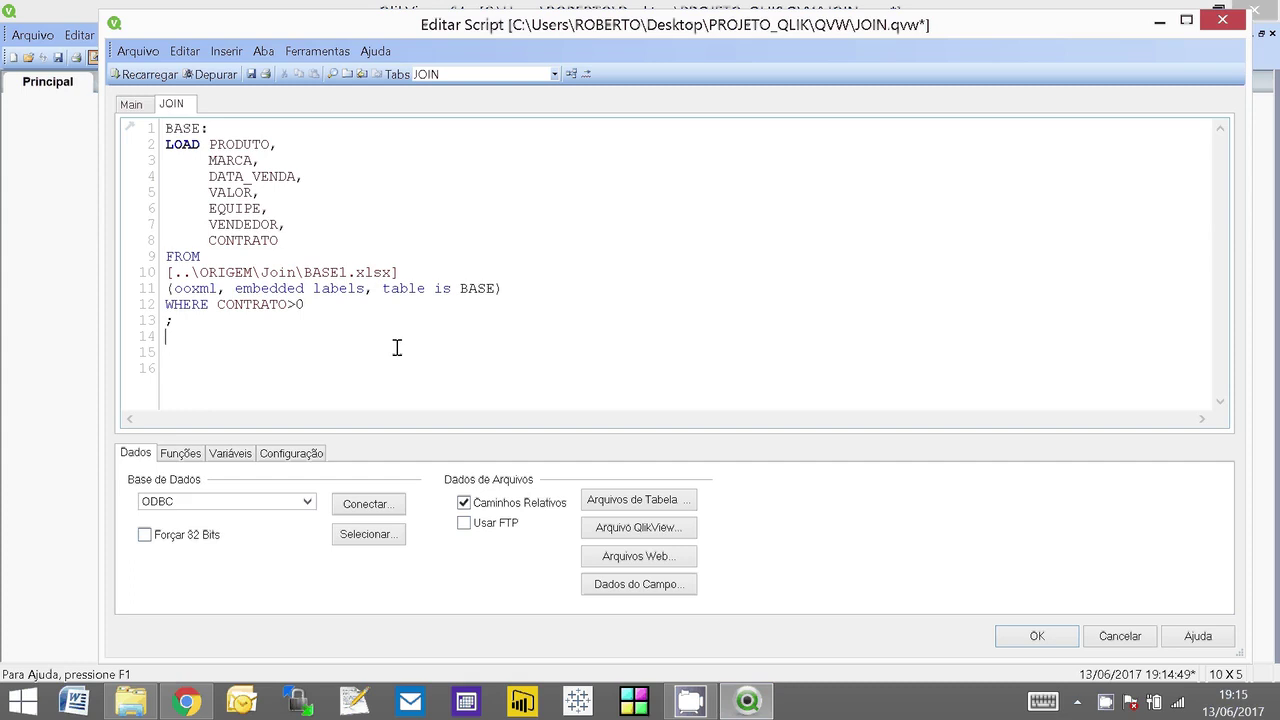
left_click(350, 272)
key("BackSpace")
type("*")
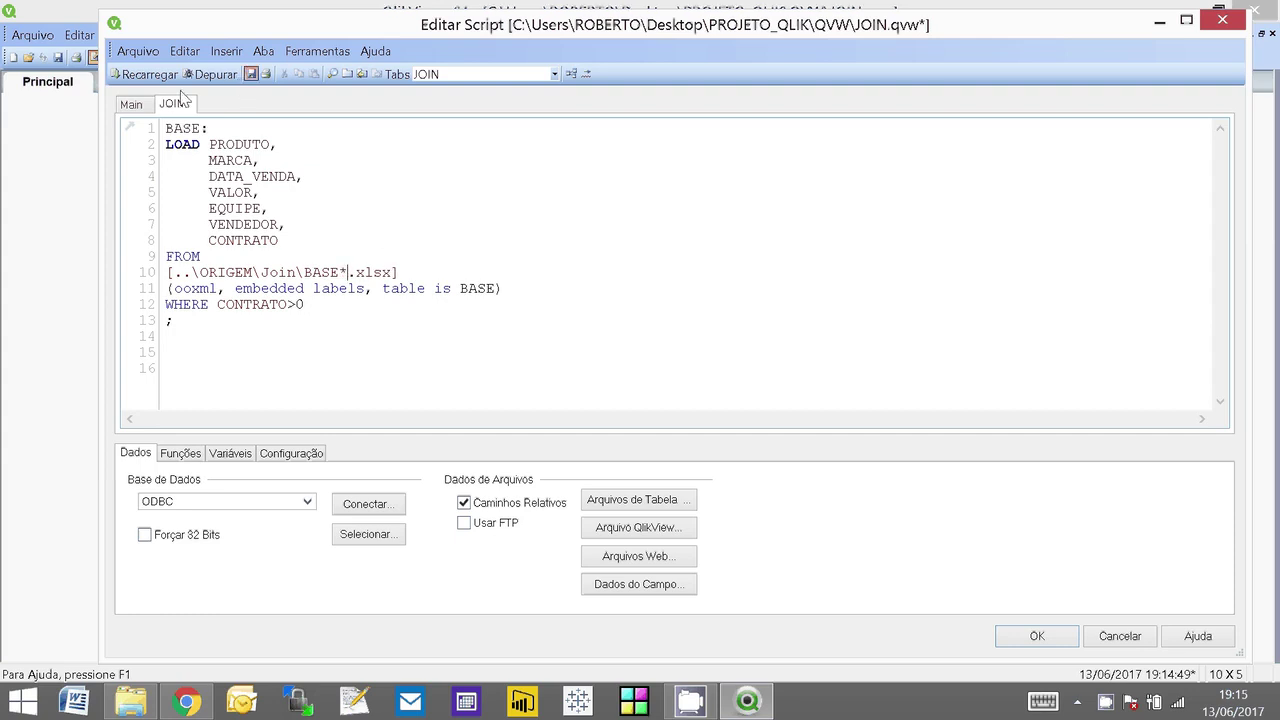
key("ctrl+r")
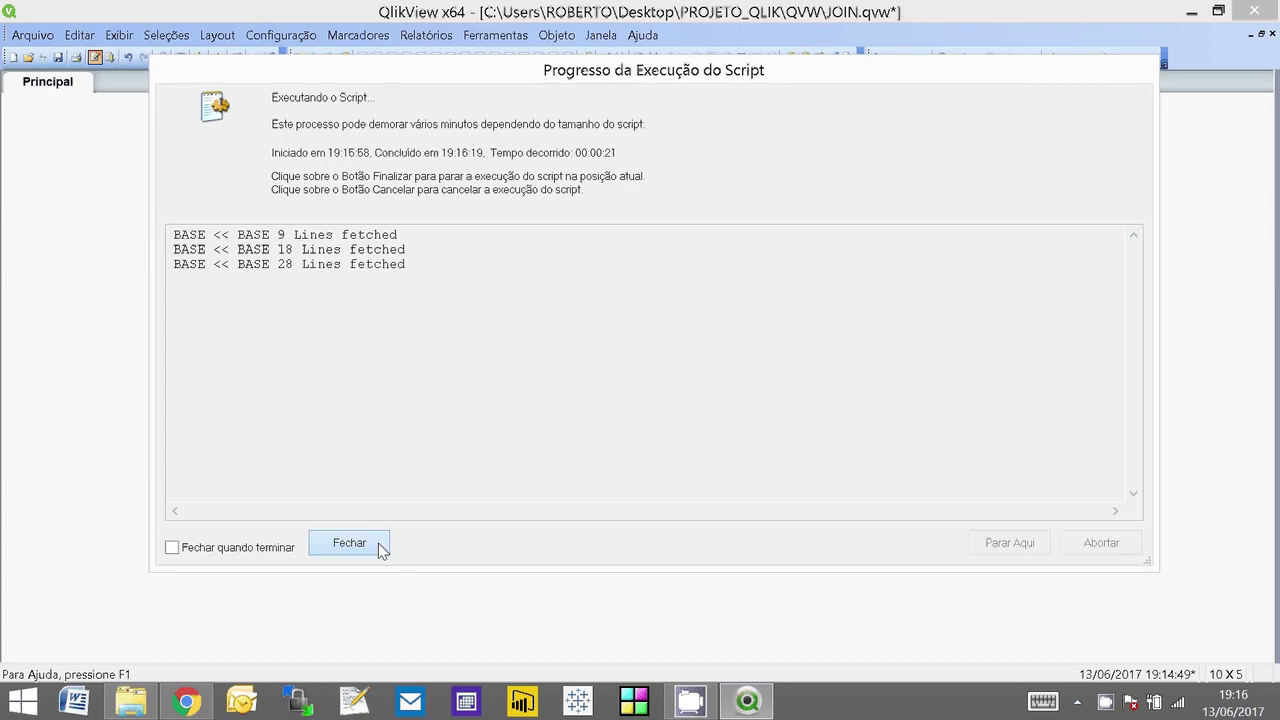
left_click(378, 546)
left_click(672, 588)
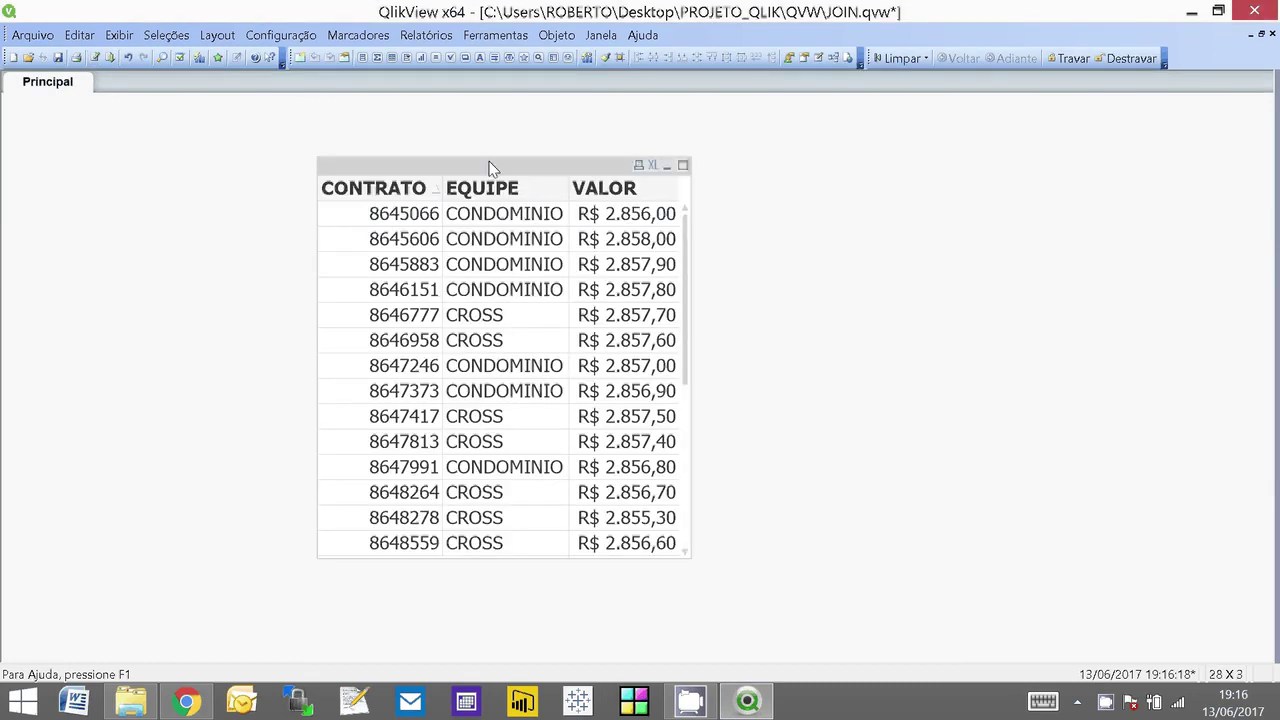
Step: Clear the EQUIPE selection and move the table object to the upper-left area of the sheet
left_click_drag(490, 168, 486, 136)
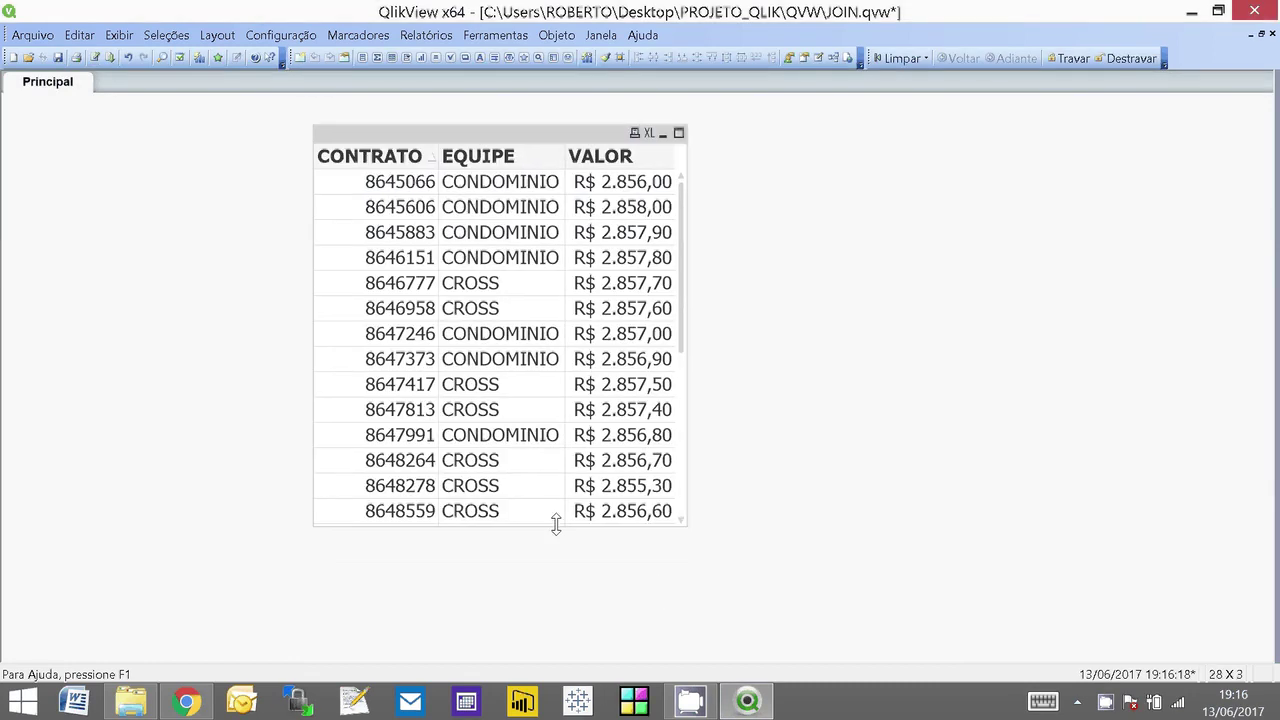
left_click_drag(556, 524, 557, 540)
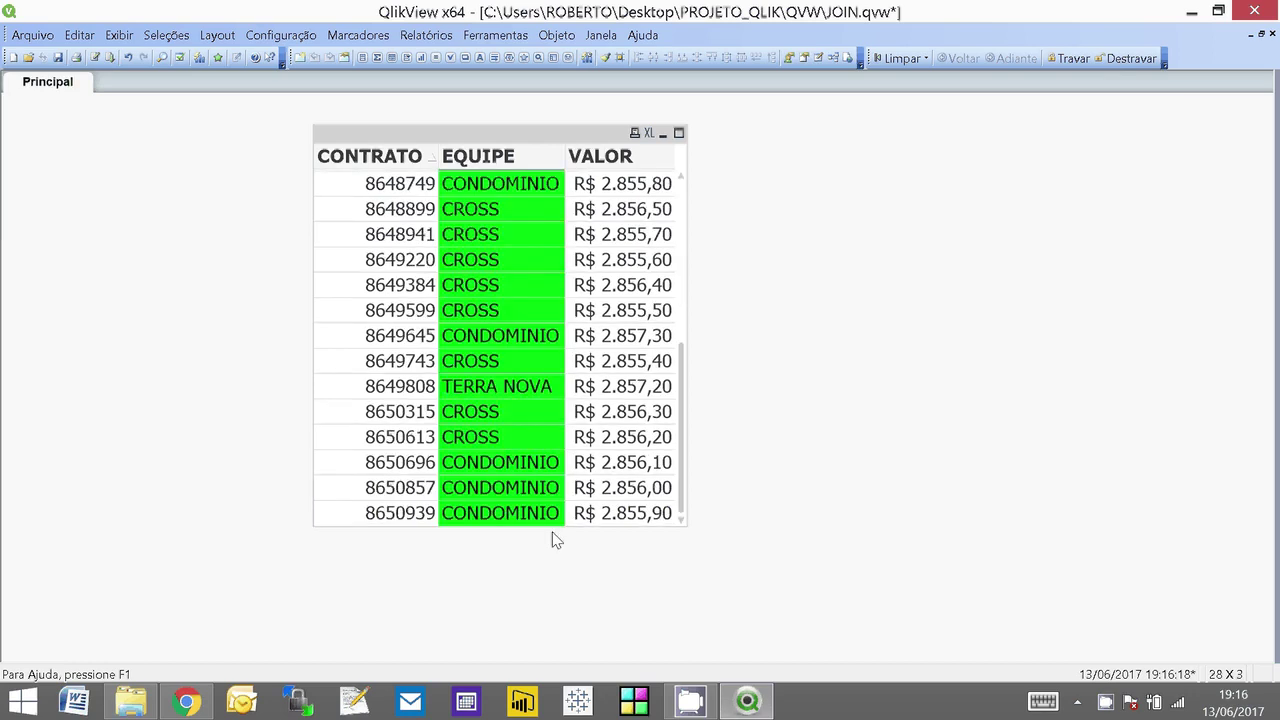
left_click(897, 58)
scroll(597, 370, "down", 5)
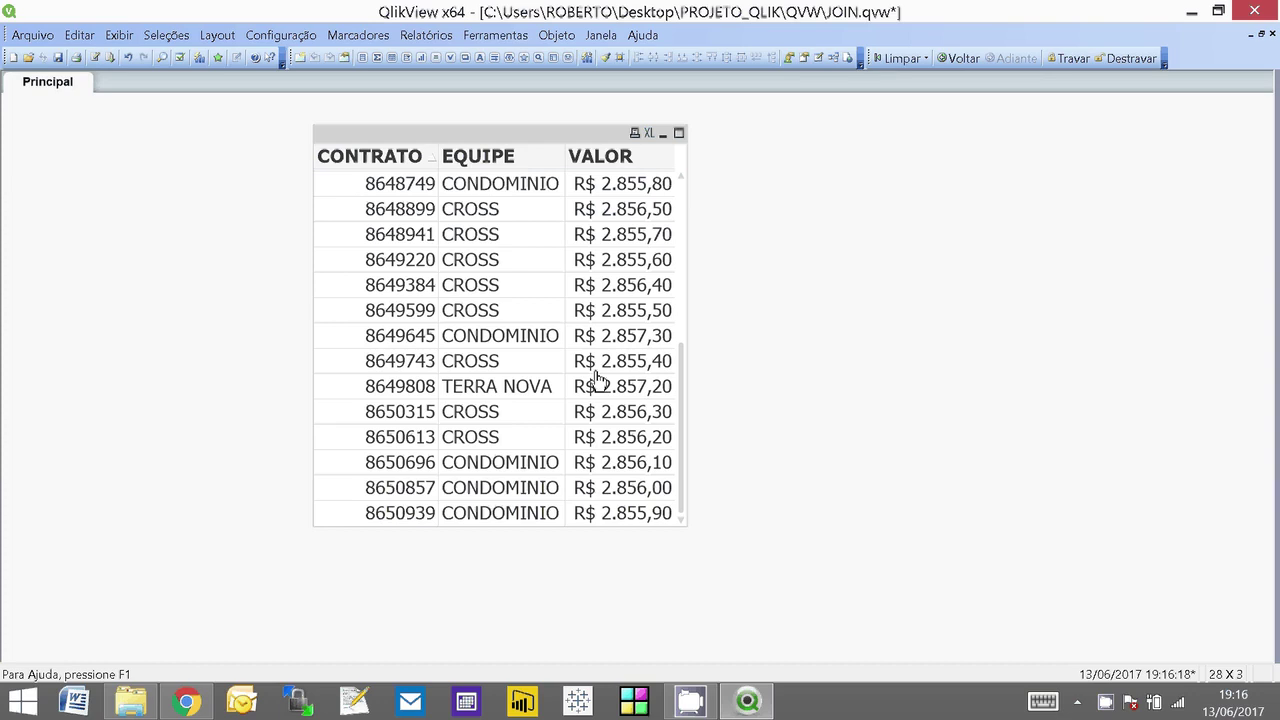
scroll(597, 378, "up", 5)
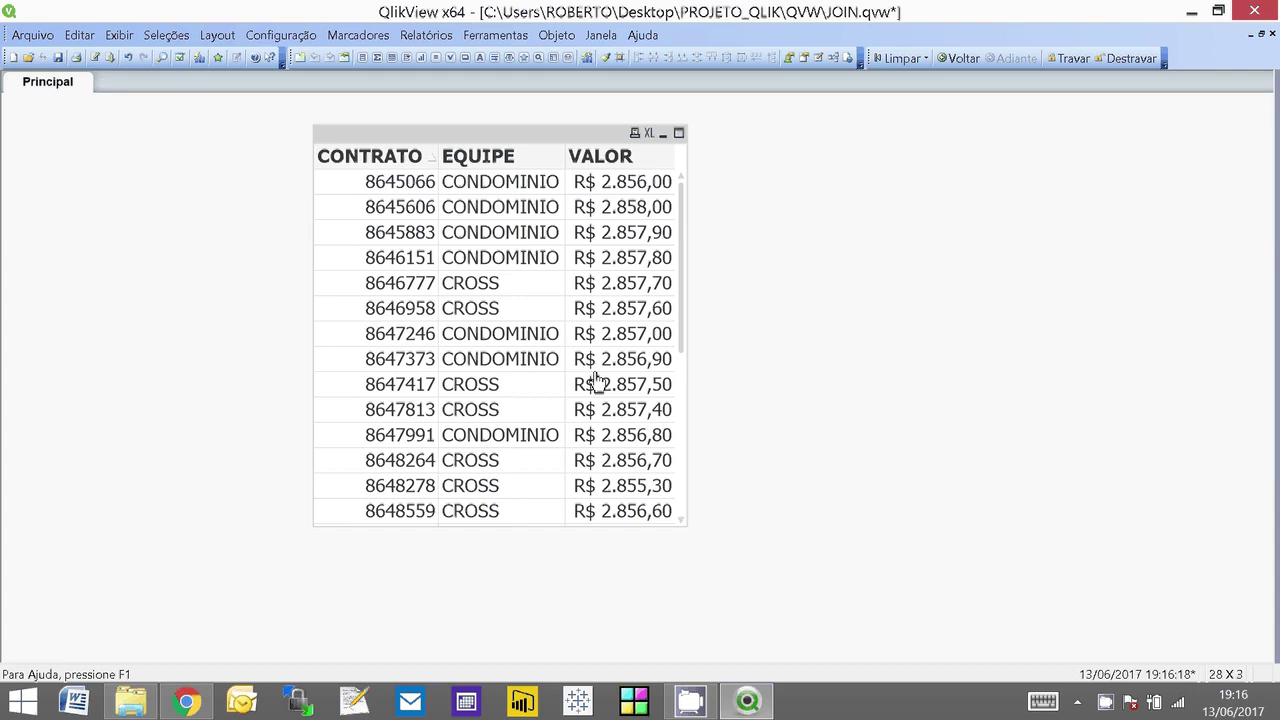
left_click_drag(557, 140, 299, 123)
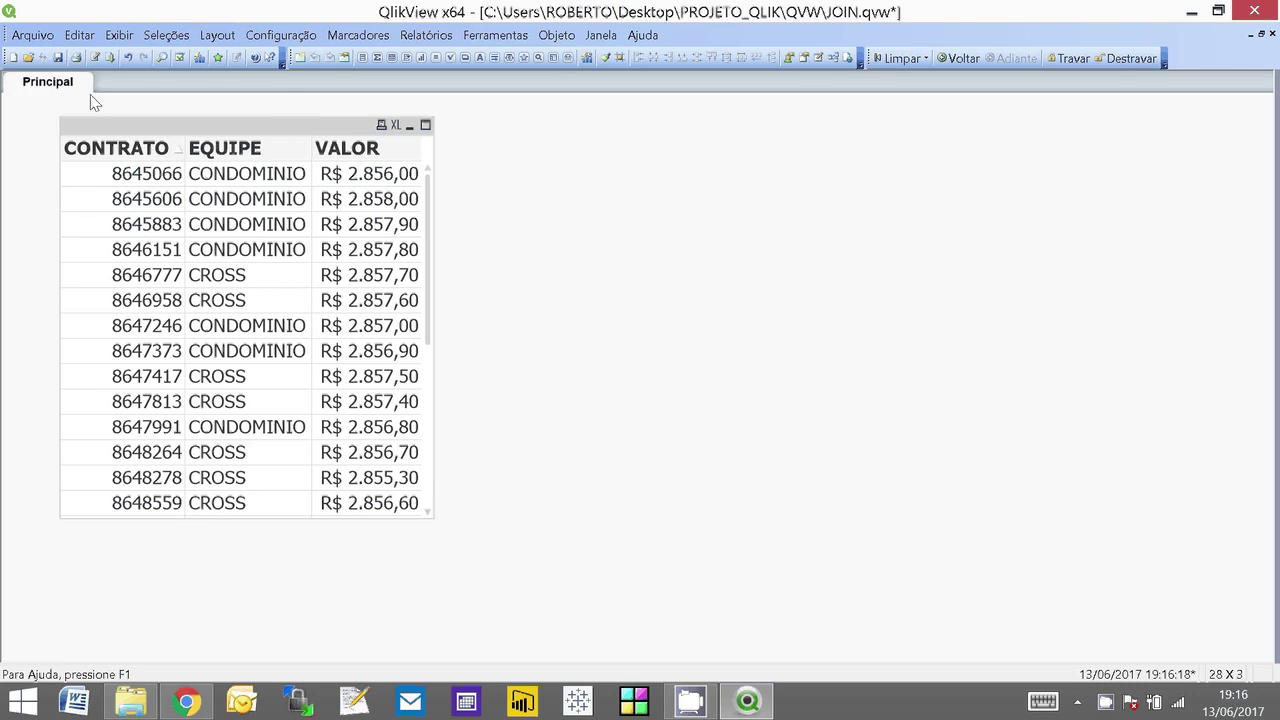
key("ctrl+s")
Step: Reopen the script and set the BASE load's source file back to BASE1.xlsx
left_click(95, 58)
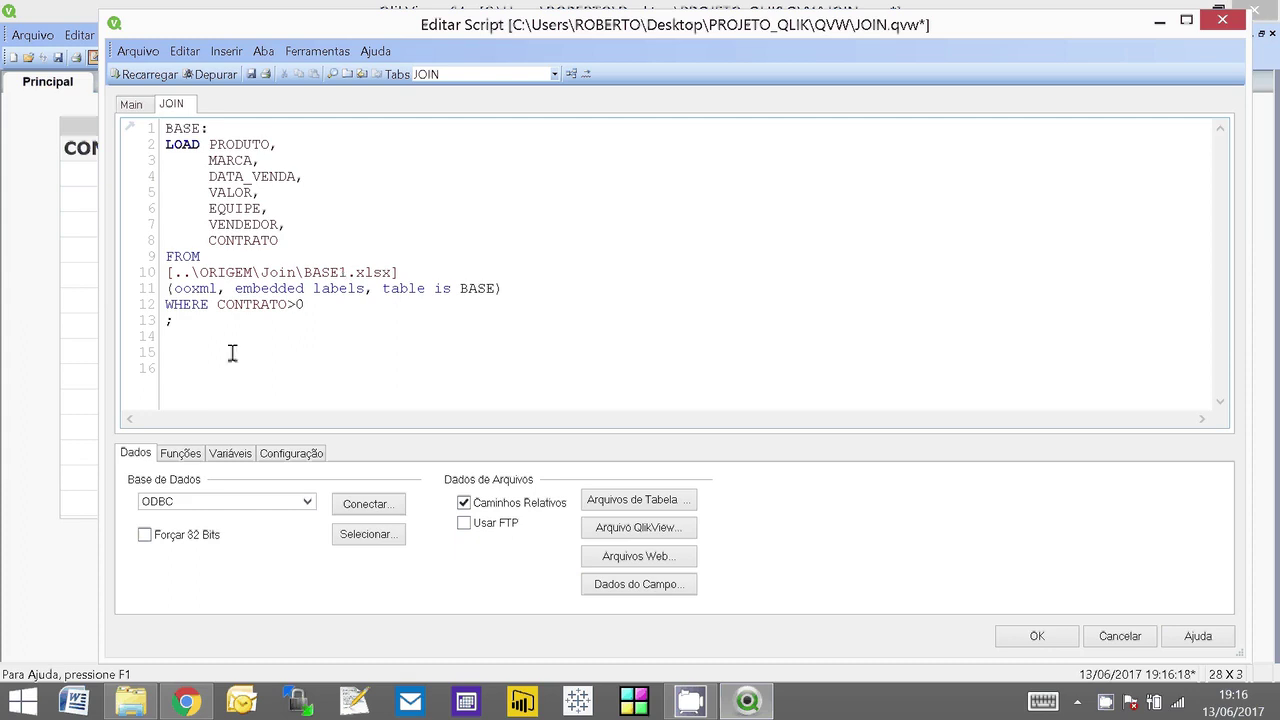
key("BackSpace")
type("*")
key("BackSpace")
type("1")
Step: Add a LEFT JOIN line to the script below the end of the BASE load
left_click(203, 345)
key("Return")
type("LEFT JOIN")
key("Return")
scroll(452, 343, "down", 1)
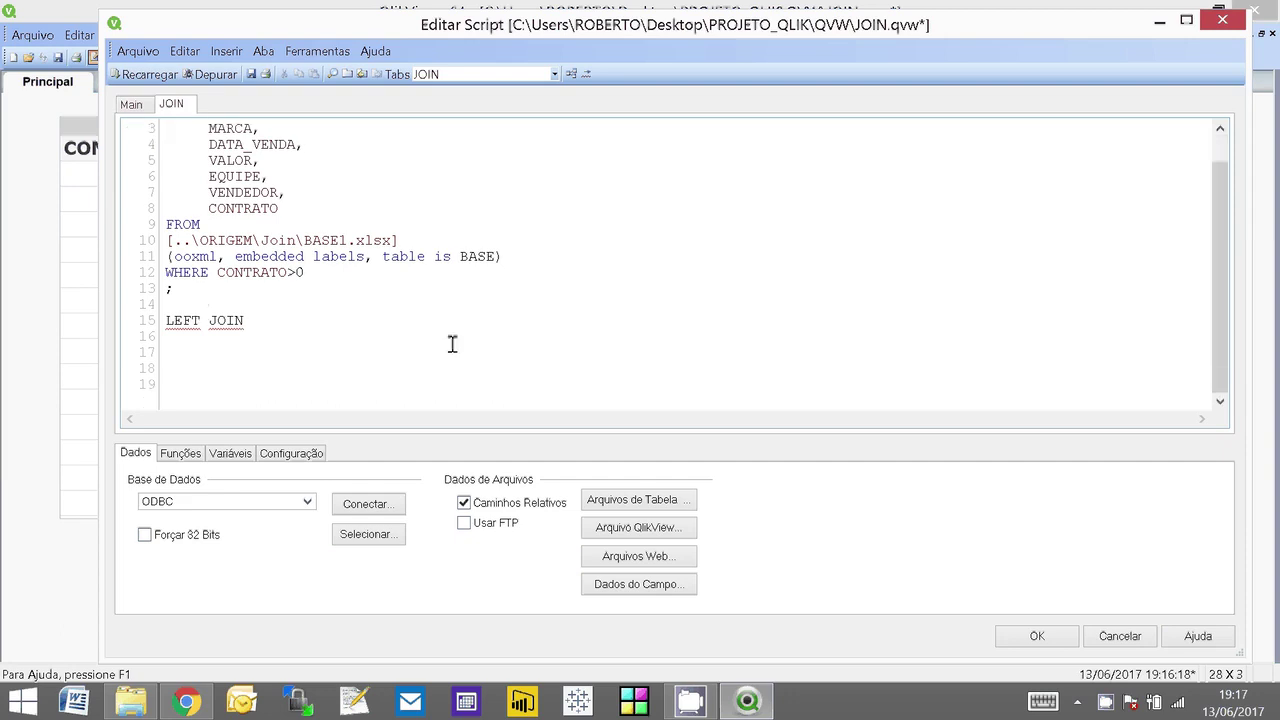
Step: Insert a load of the EQUIPES text file below LEFT JOIN, using the included labels (Rótulos Incluídos)
left_click(638, 500)
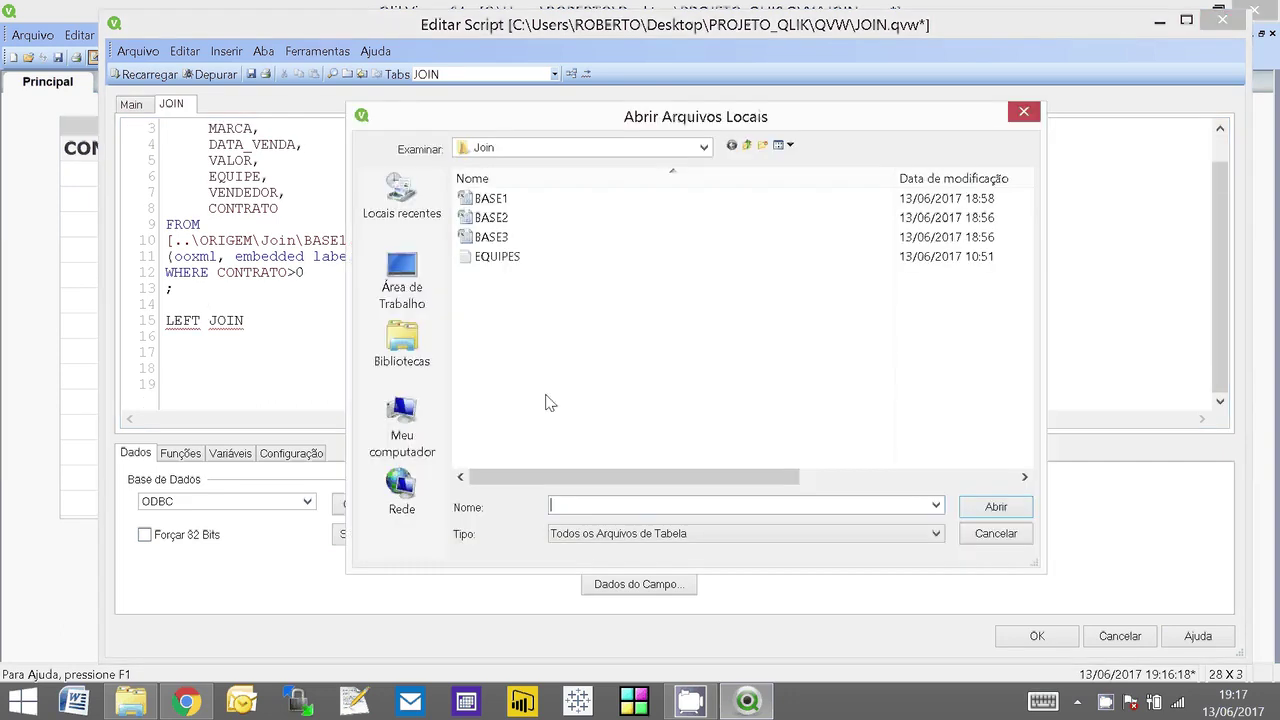
double_click(497, 256)
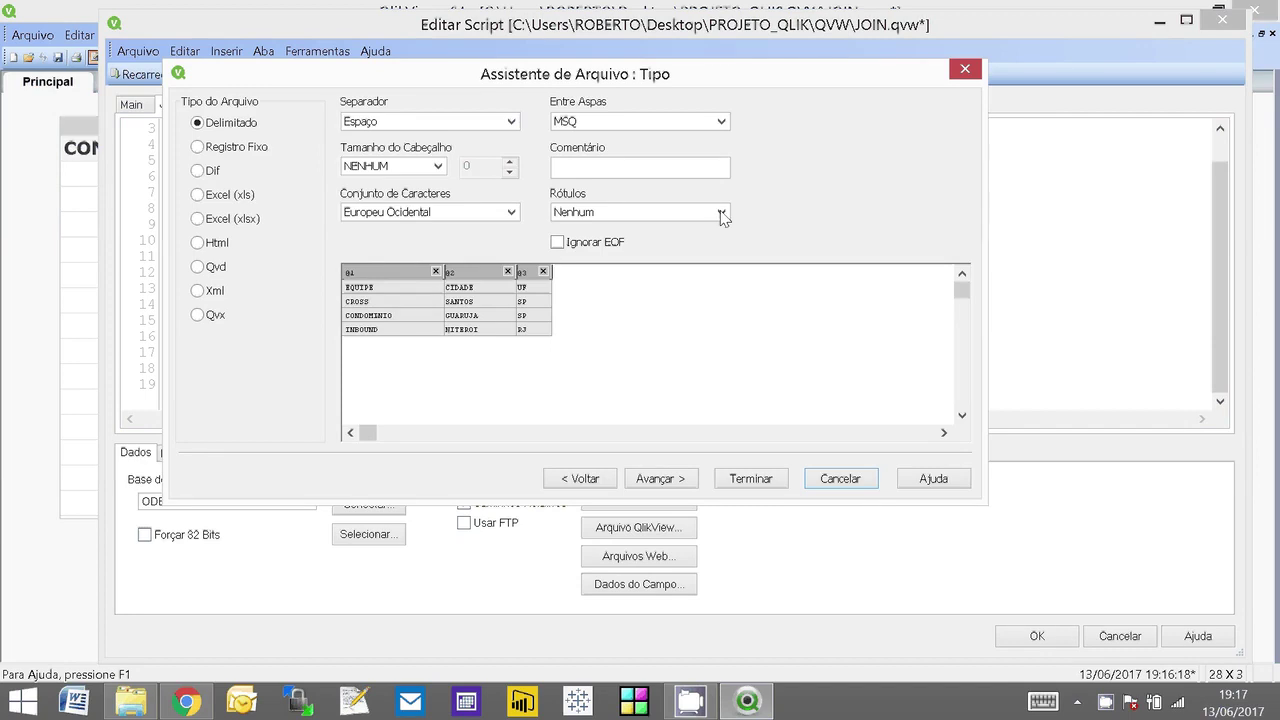
left_click(722, 212)
left_click(630, 240)
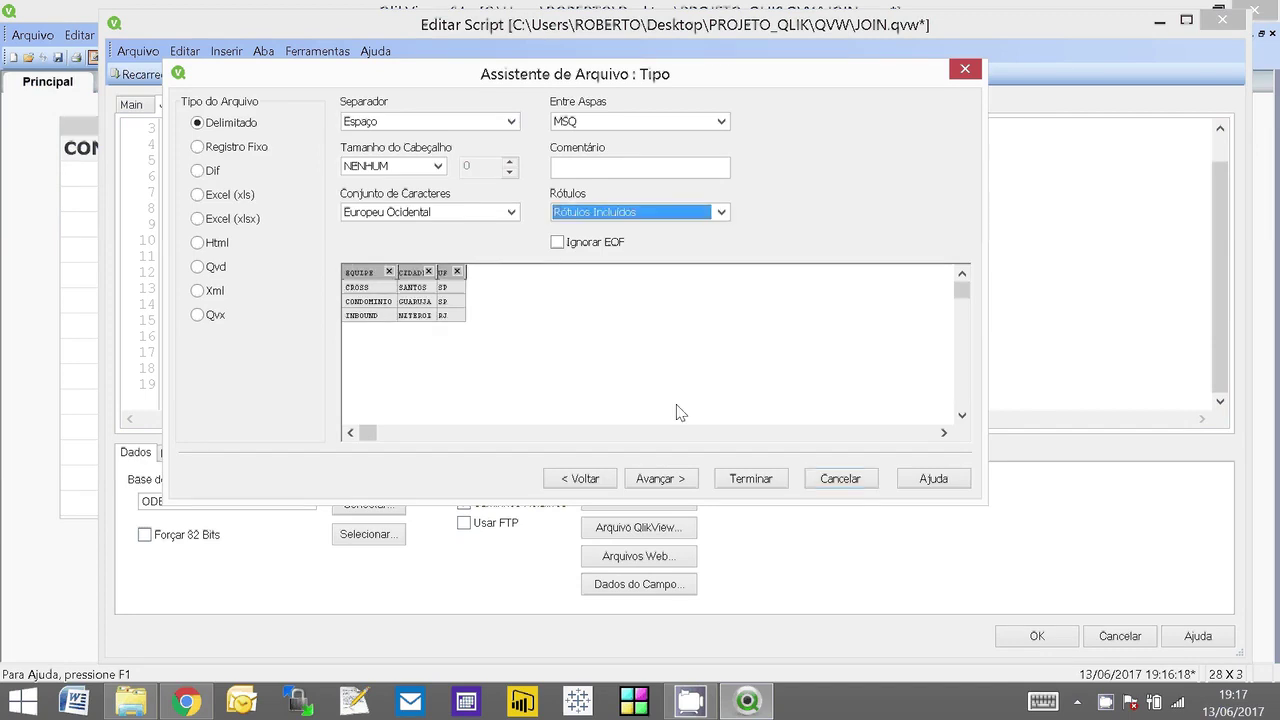
left_click(751, 479)
Step: Delete the Directory line between LEFT JOIN and the EQUIPES load
left_click(229, 262)
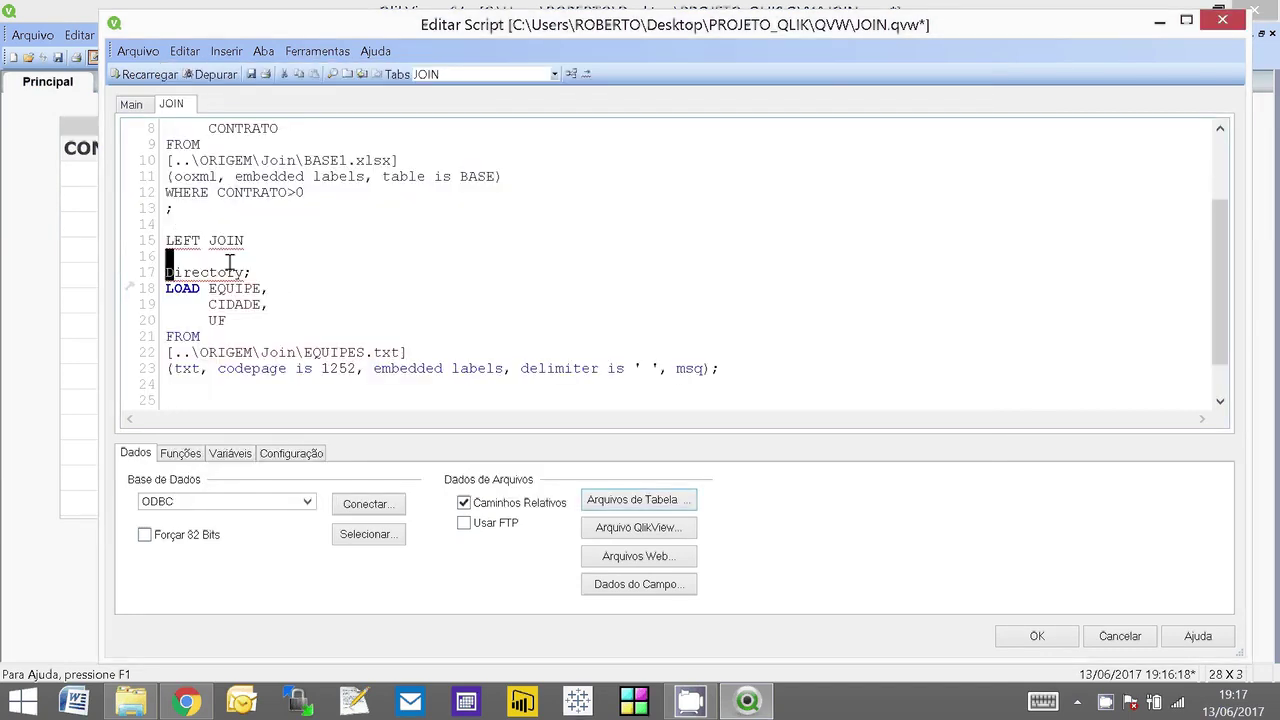
left_click_drag(229, 262, 270, 272)
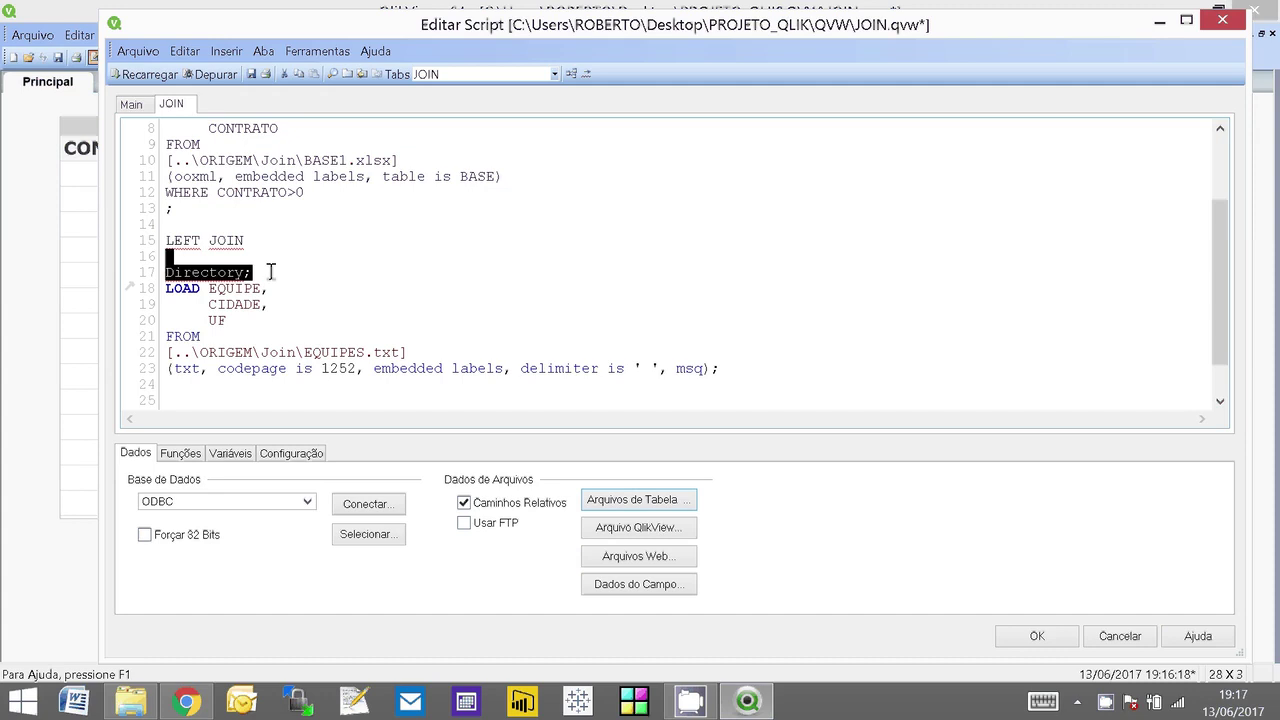
key("Delete")
Step: Save the document, reload the data with the left join and return to the sheet
left_click(252, 75)
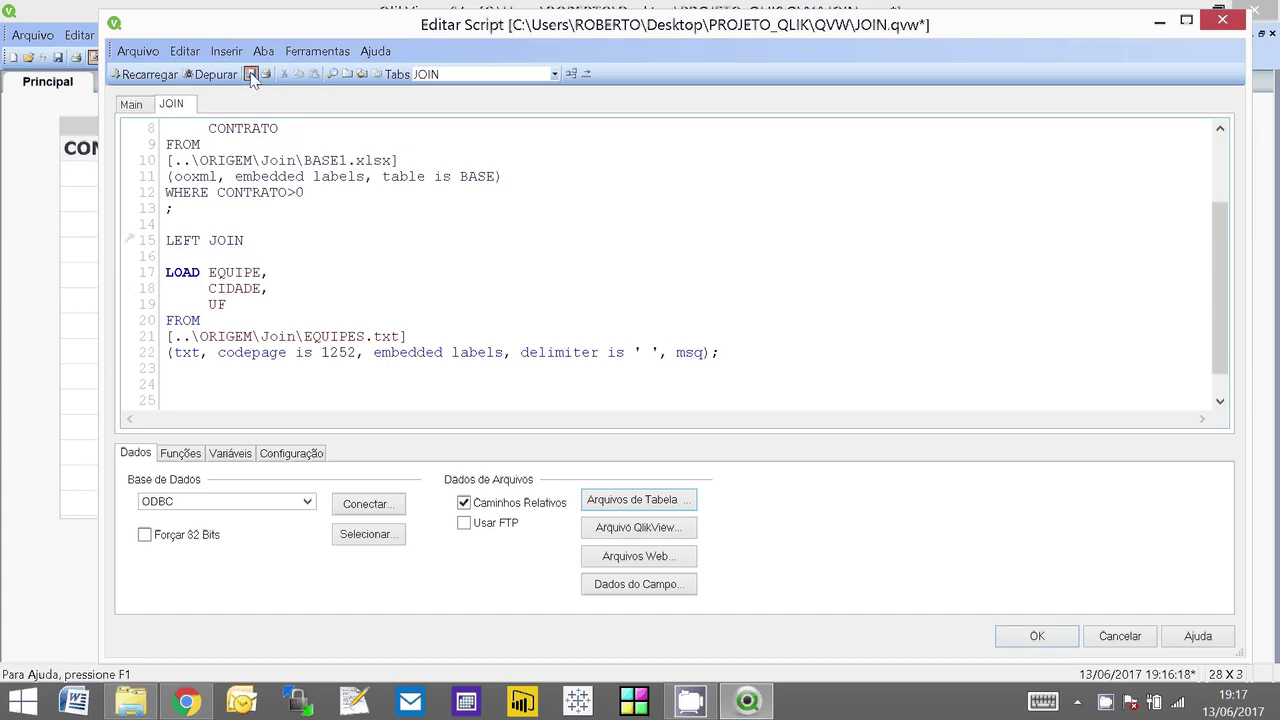
left_click(150, 75)
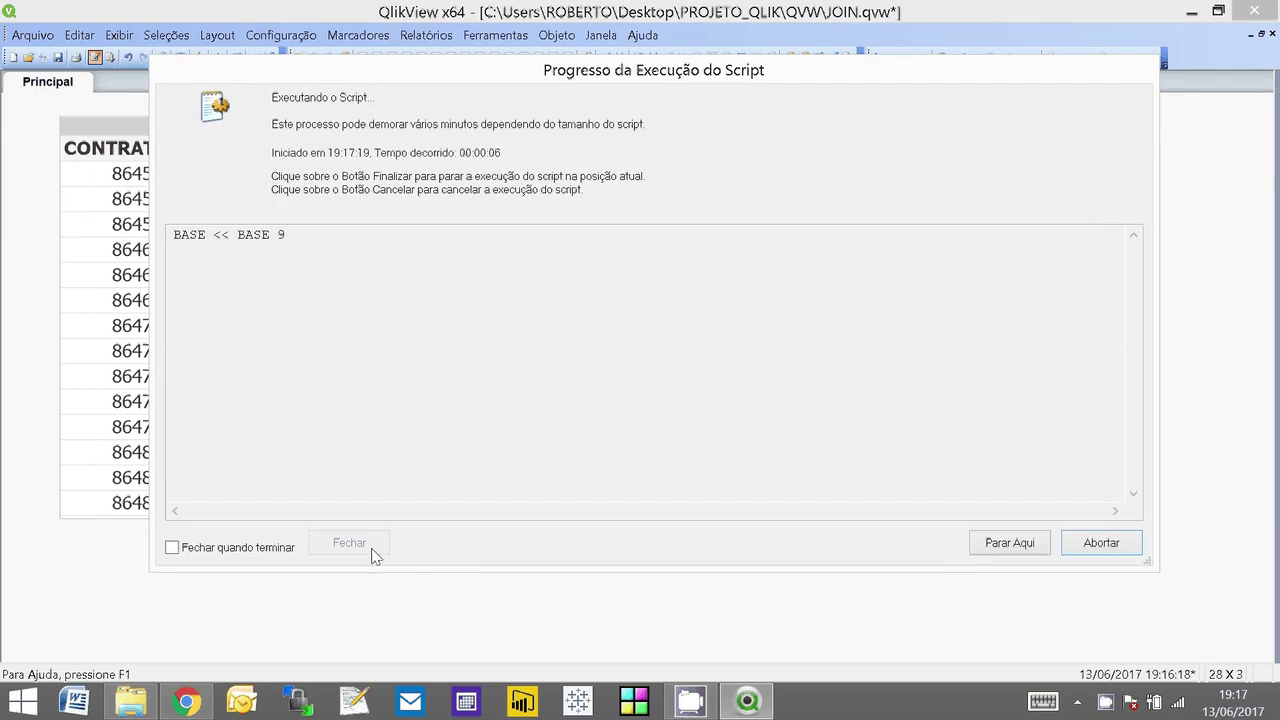
left_click(350, 543)
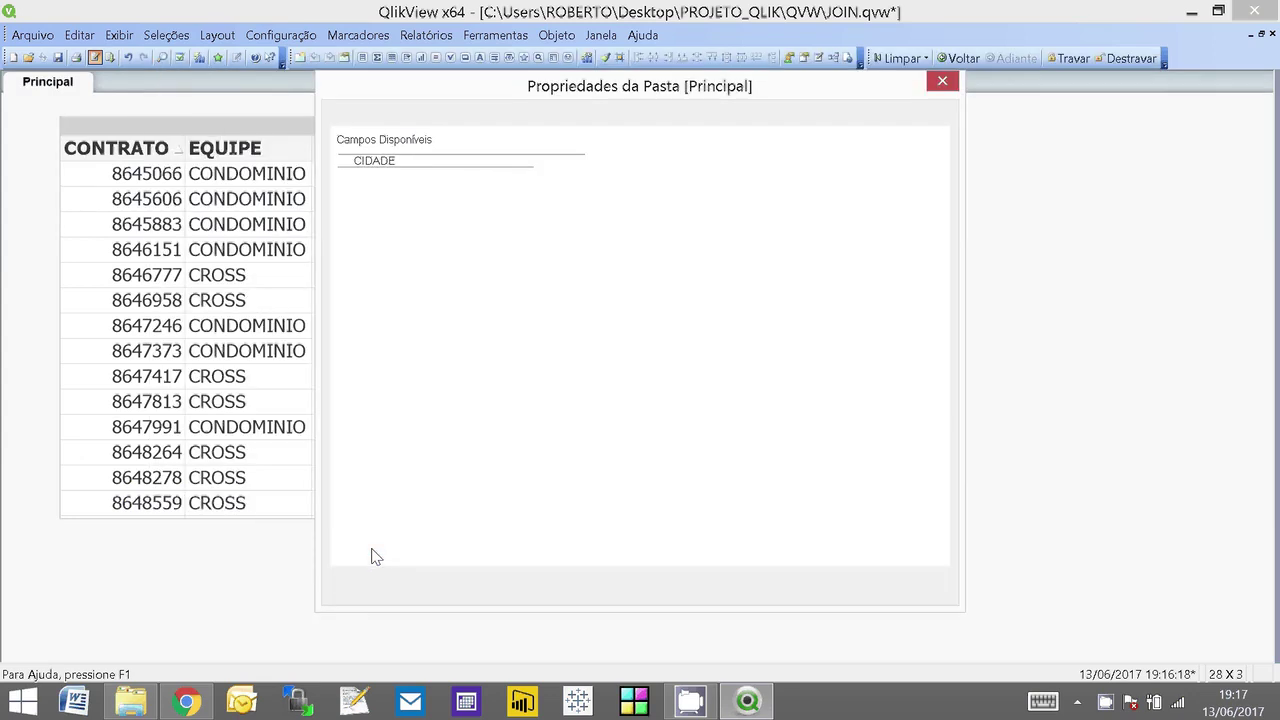
key("Escape")
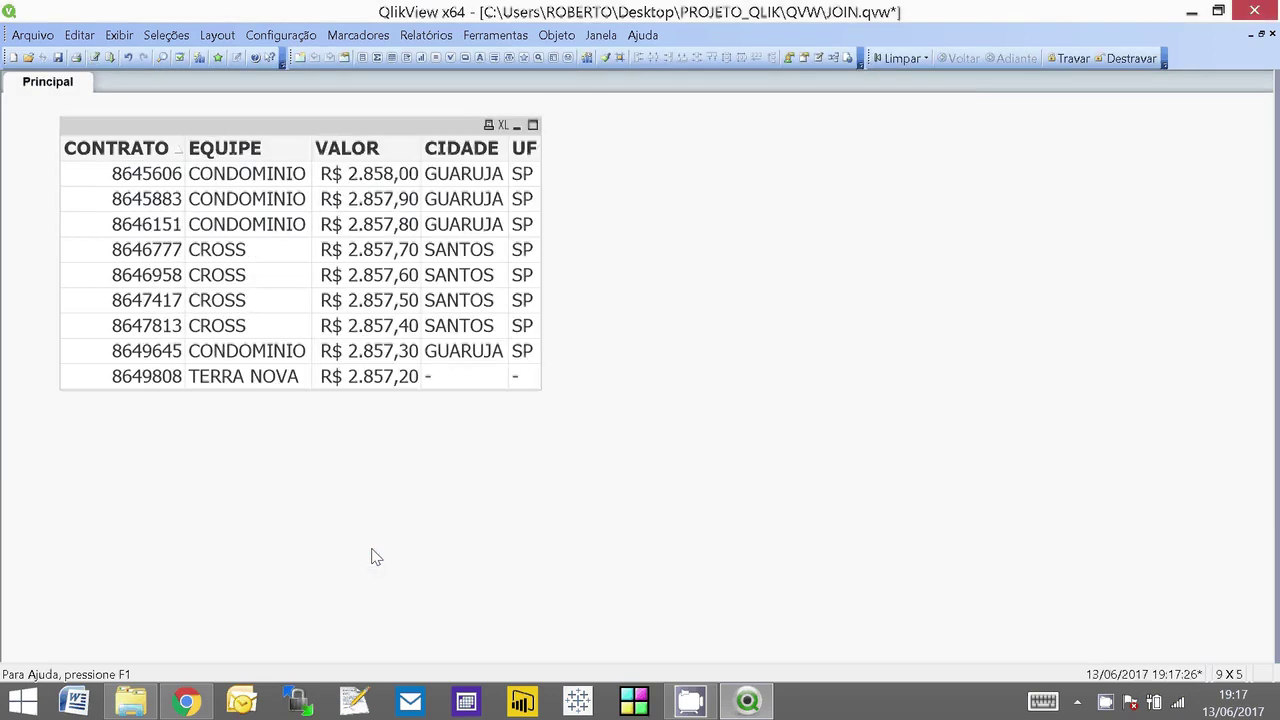
Step: Open the table viewer and examine the fields of the joined BASE table
key("ctrl+t")
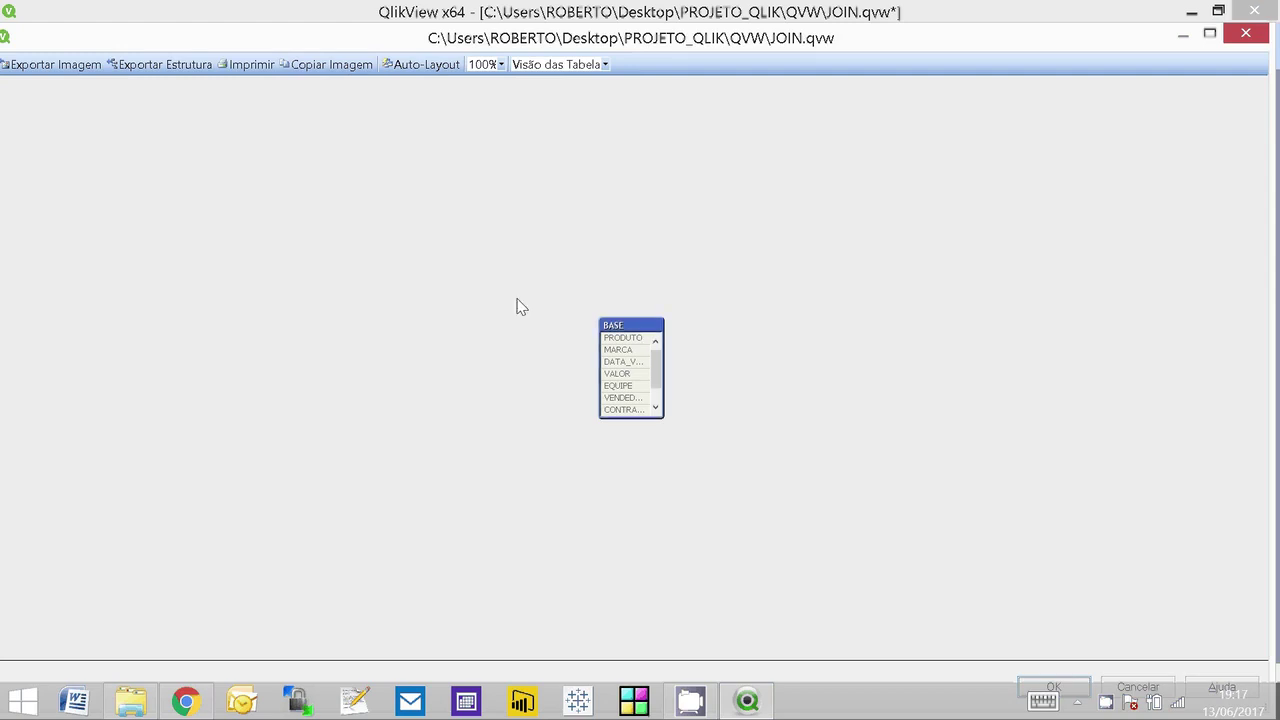
left_click(655, 408)
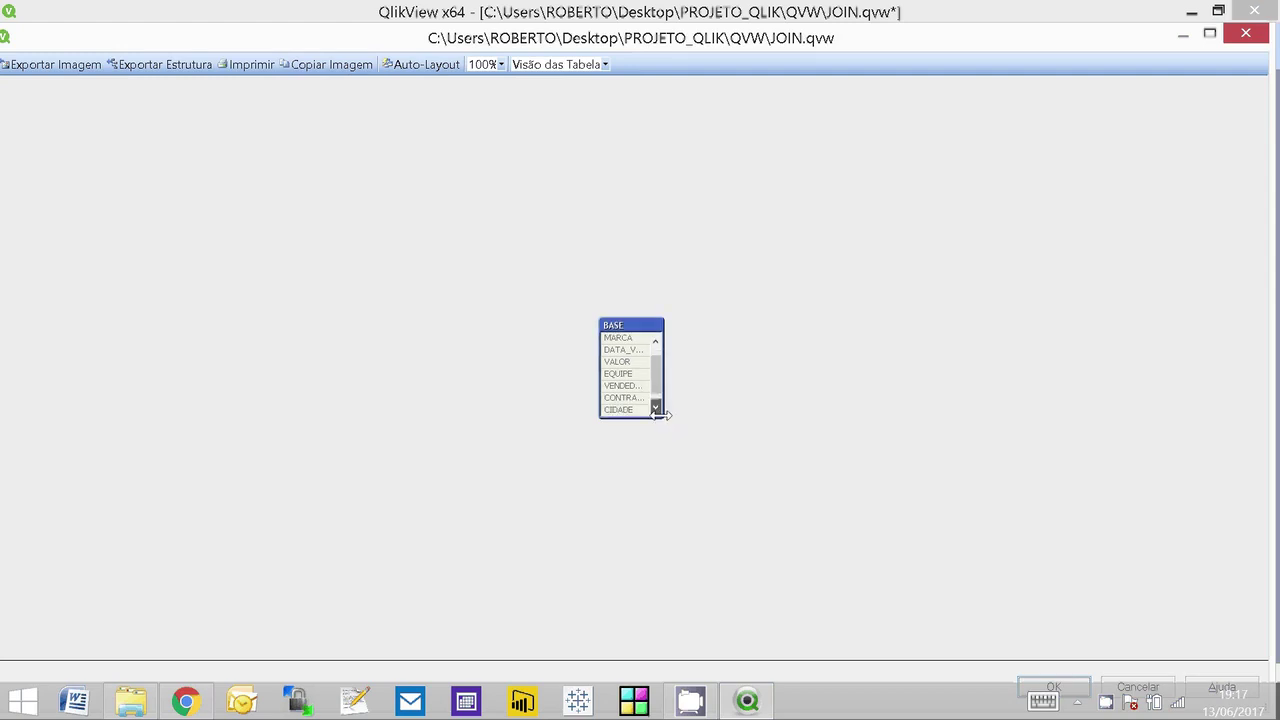
scroll(659, 402, "up", 1)
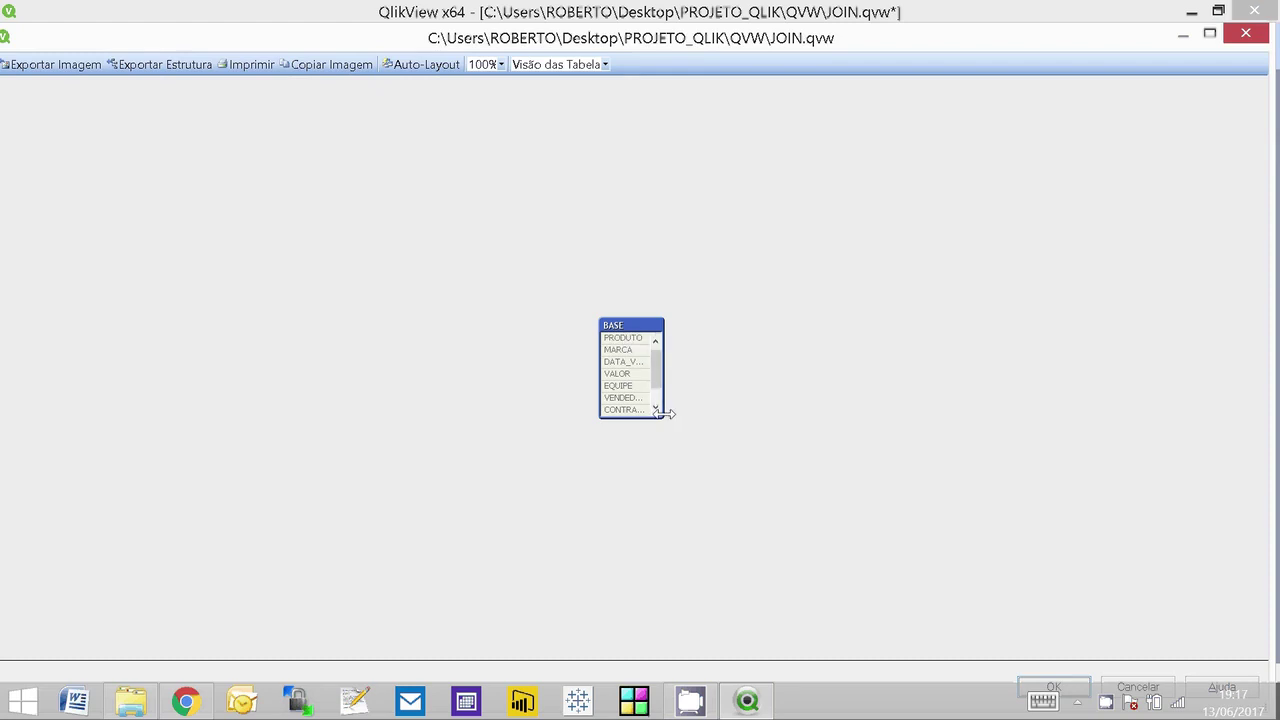
Step: Enlarge the BASE table to show its full field list and close the table viewer
left_click_drag(661, 417, 663, 443)
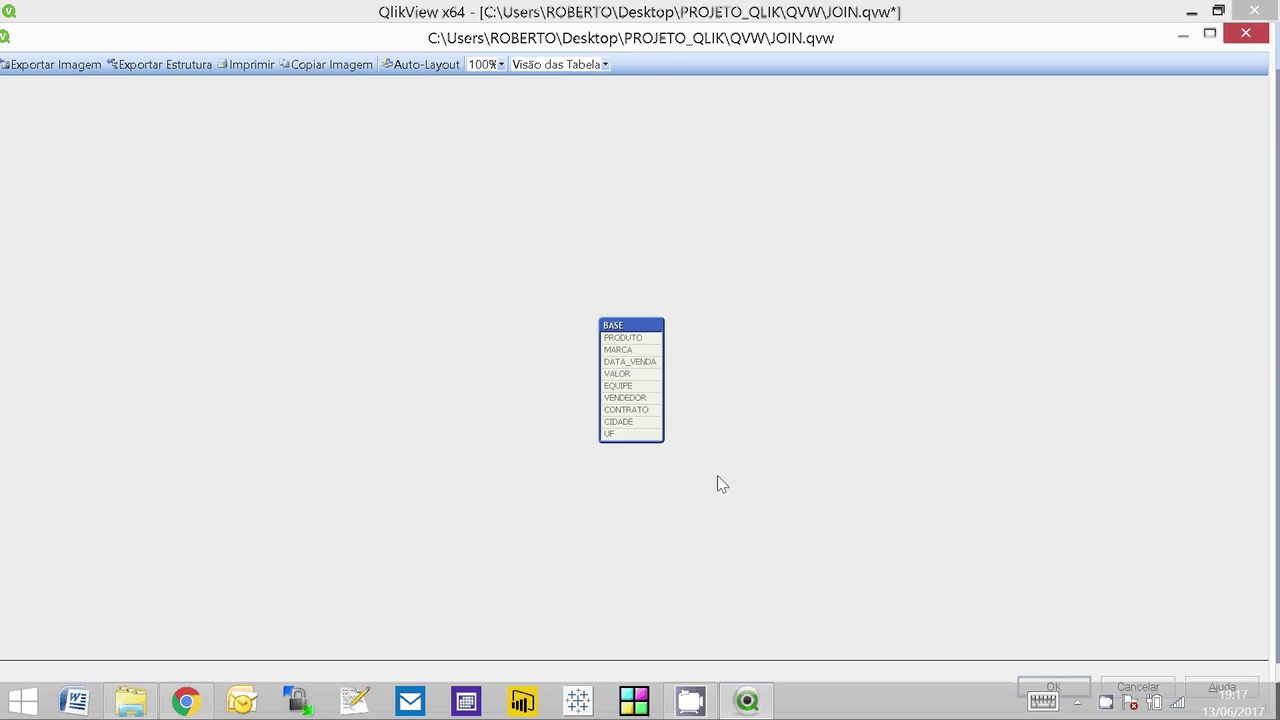
key("Return")
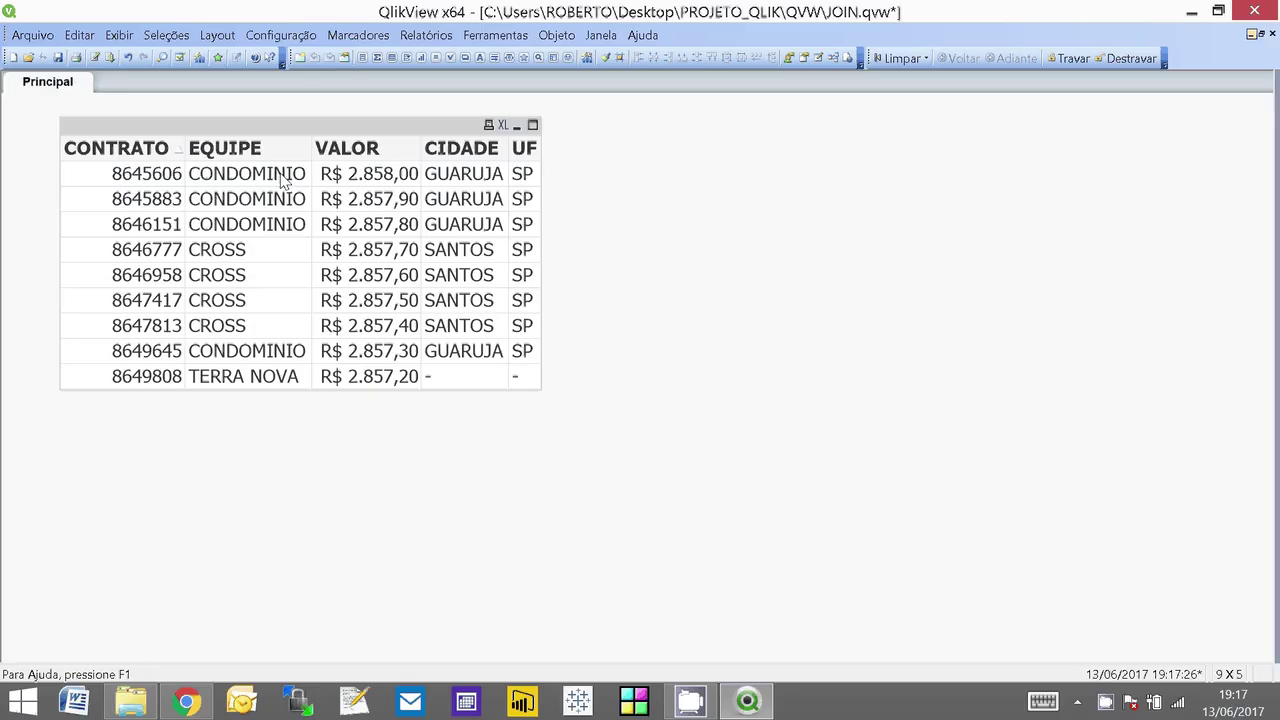
Step: Change the join prefix before the EQUIPES load to LEFT KEEP in the load script
left_click(106, 57)
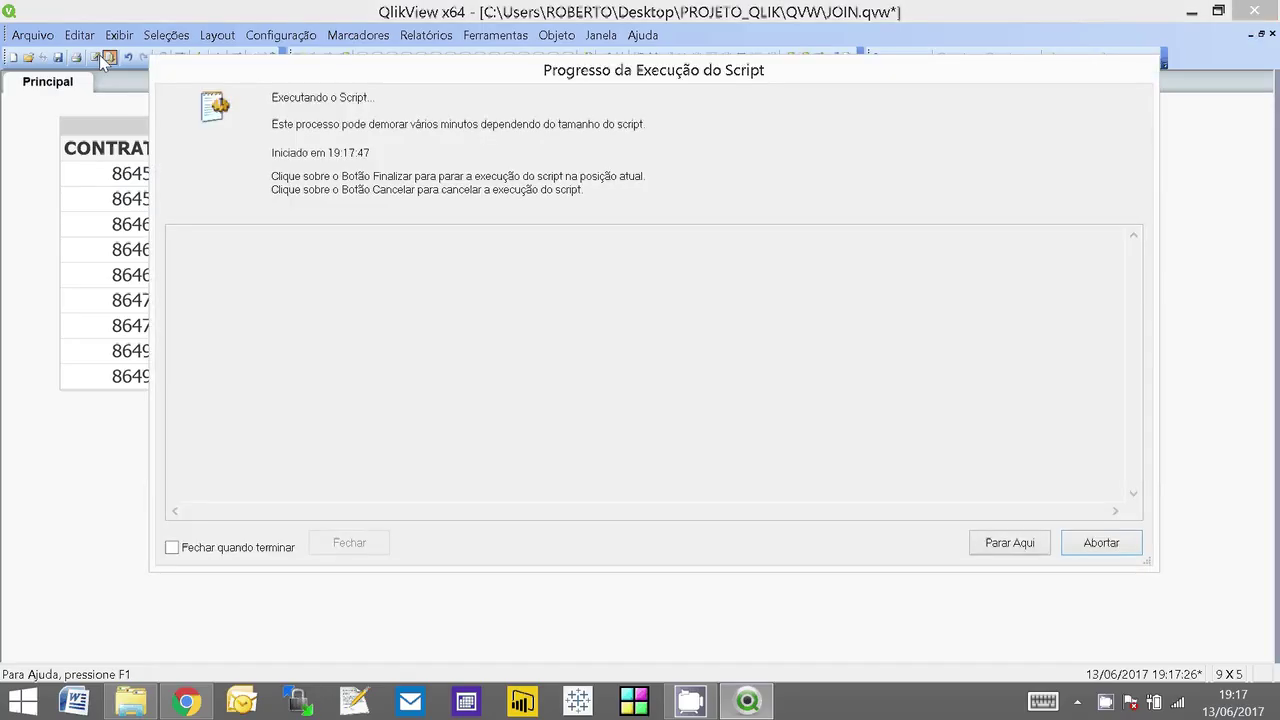
left_click(1038, 550)
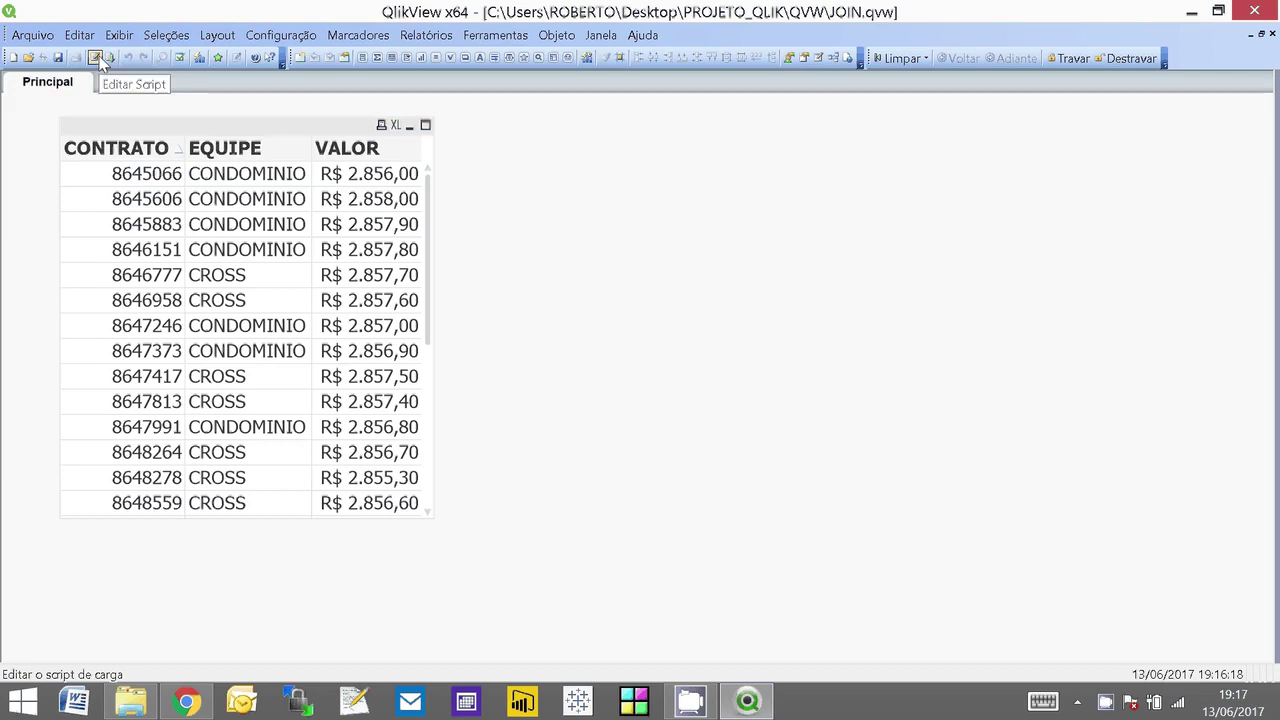
left_click(99, 58)
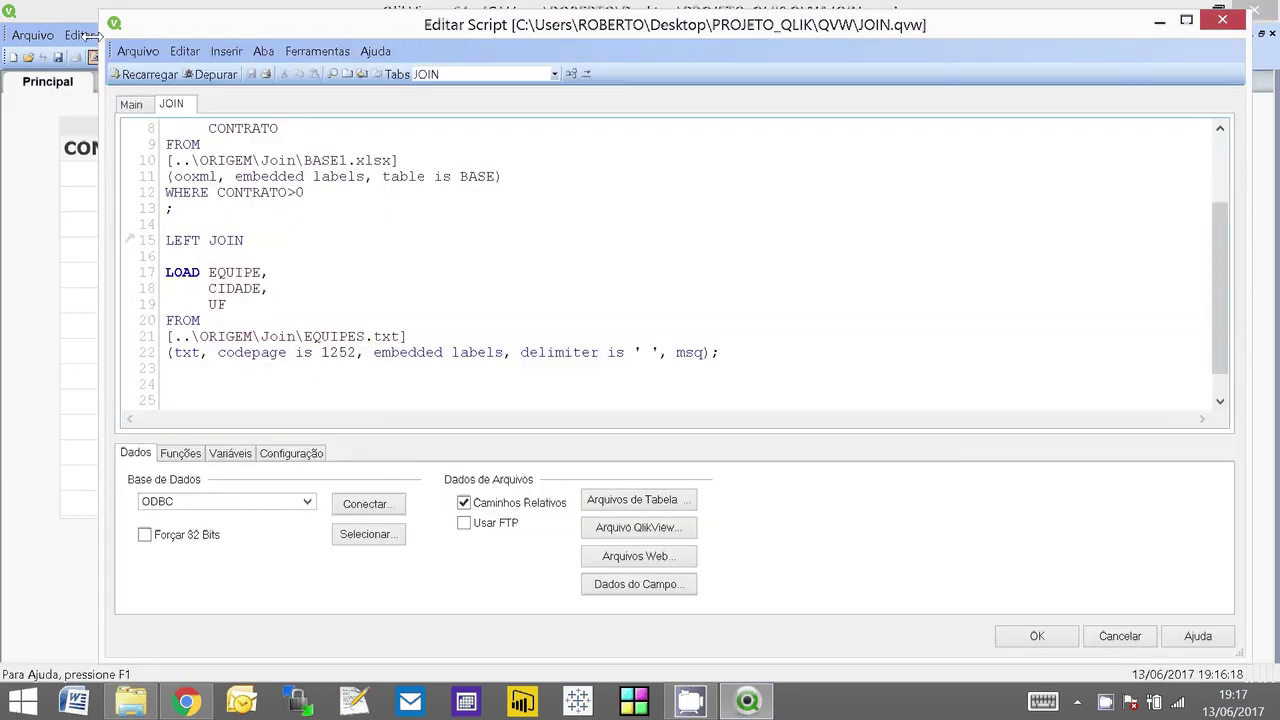
double_click(232, 240)
type("KEEP")
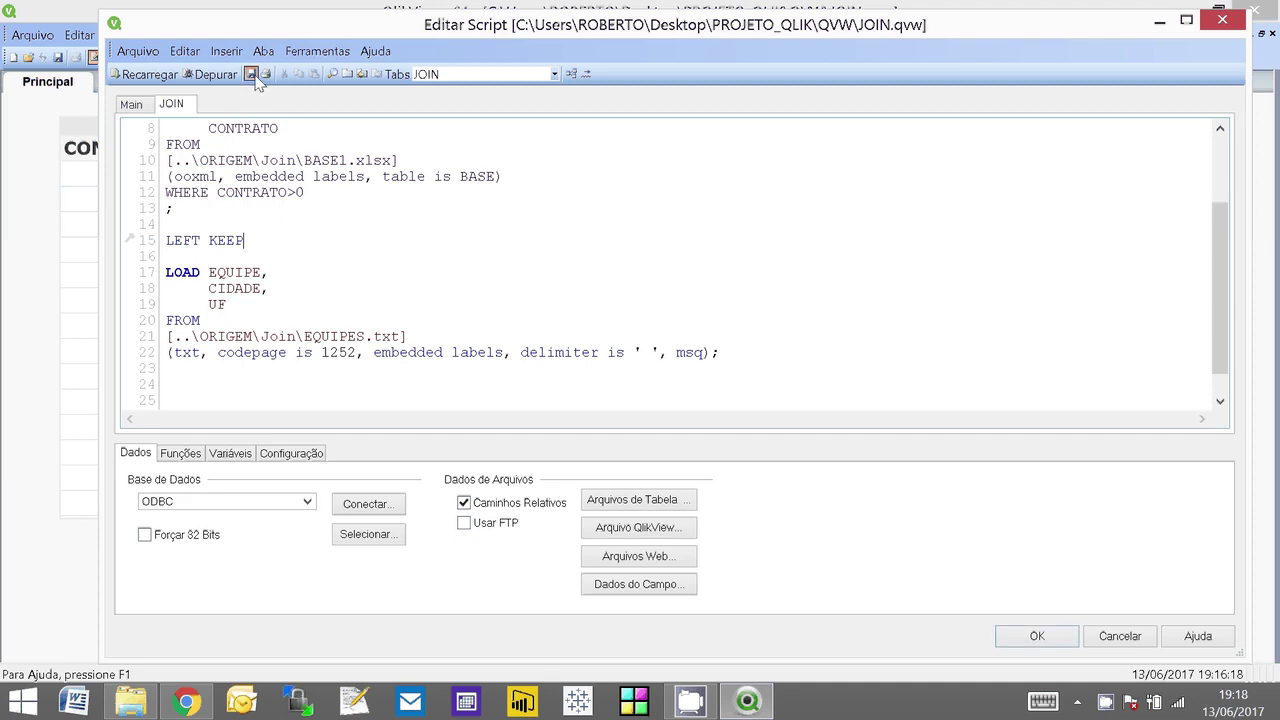
Step: Reload the data with the left keep and return to the sheet without adding fields
left_click(148, 75)
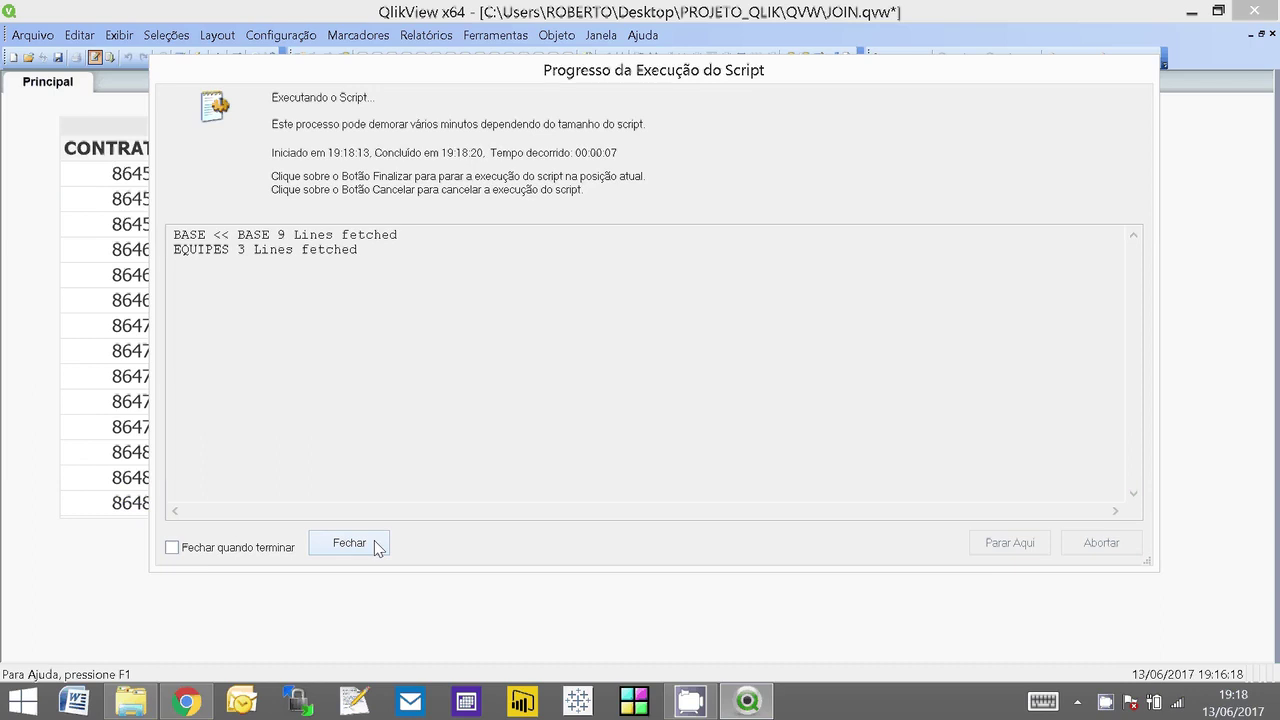
left_click(376, 546)
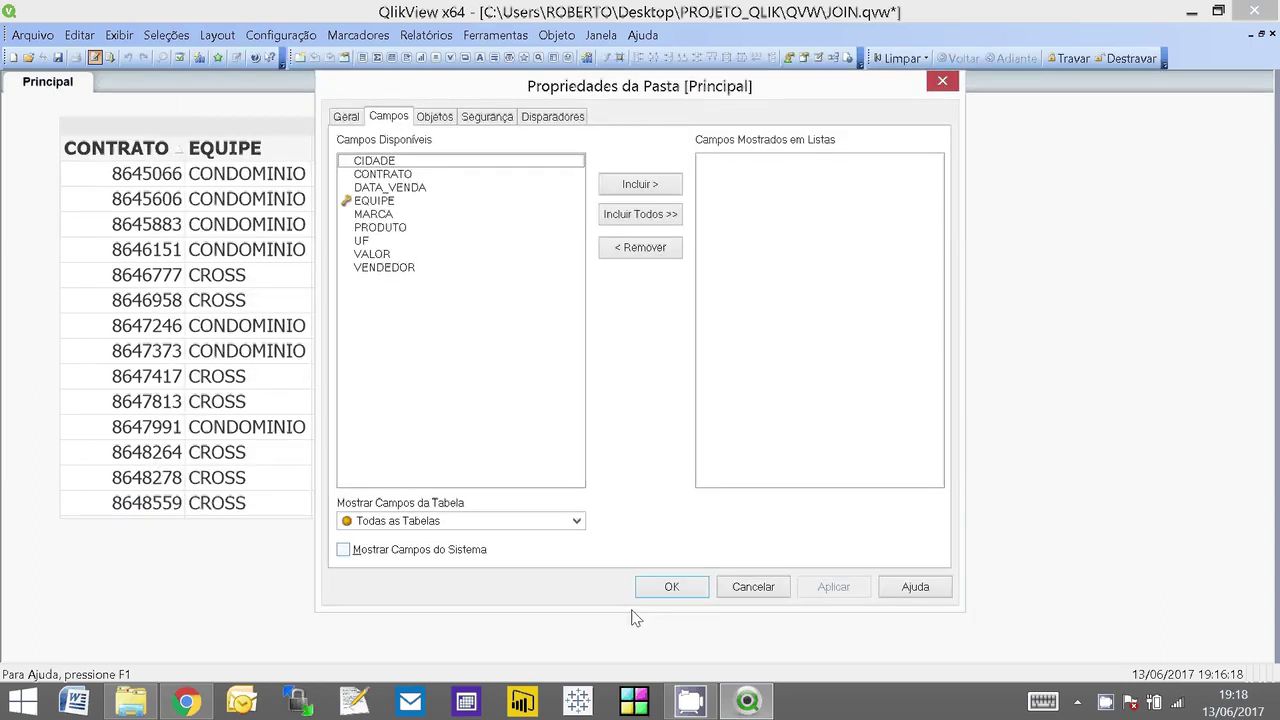
left_click(656, 593)
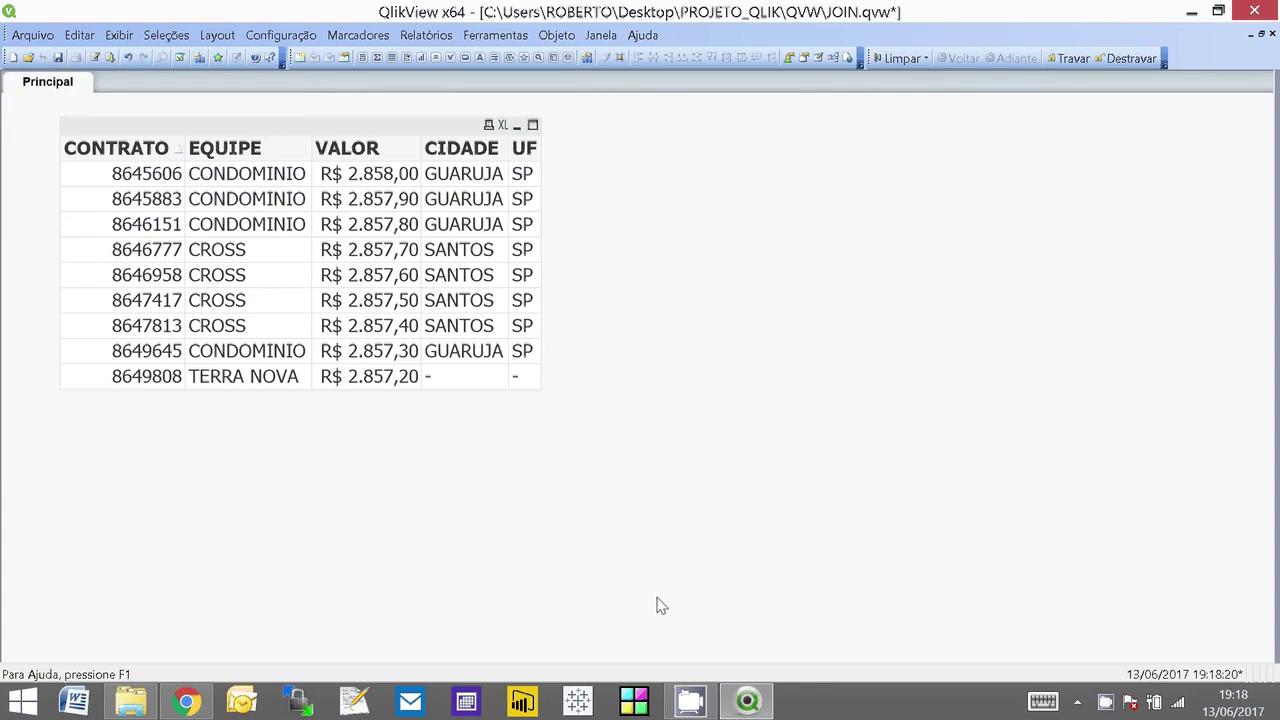
Step: Open the table viewer and preview the records of the EQUIPES table
key("ctrl+t")
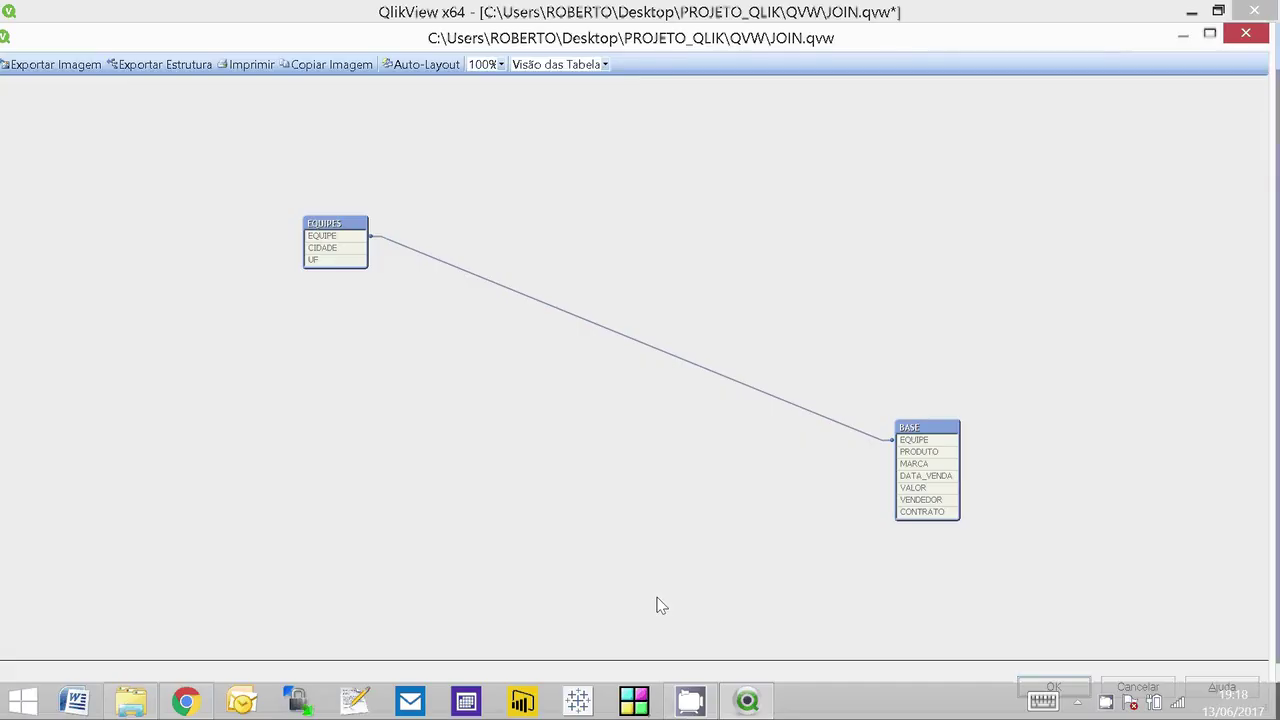
right_click(323, 244)
left_click(375, 253)
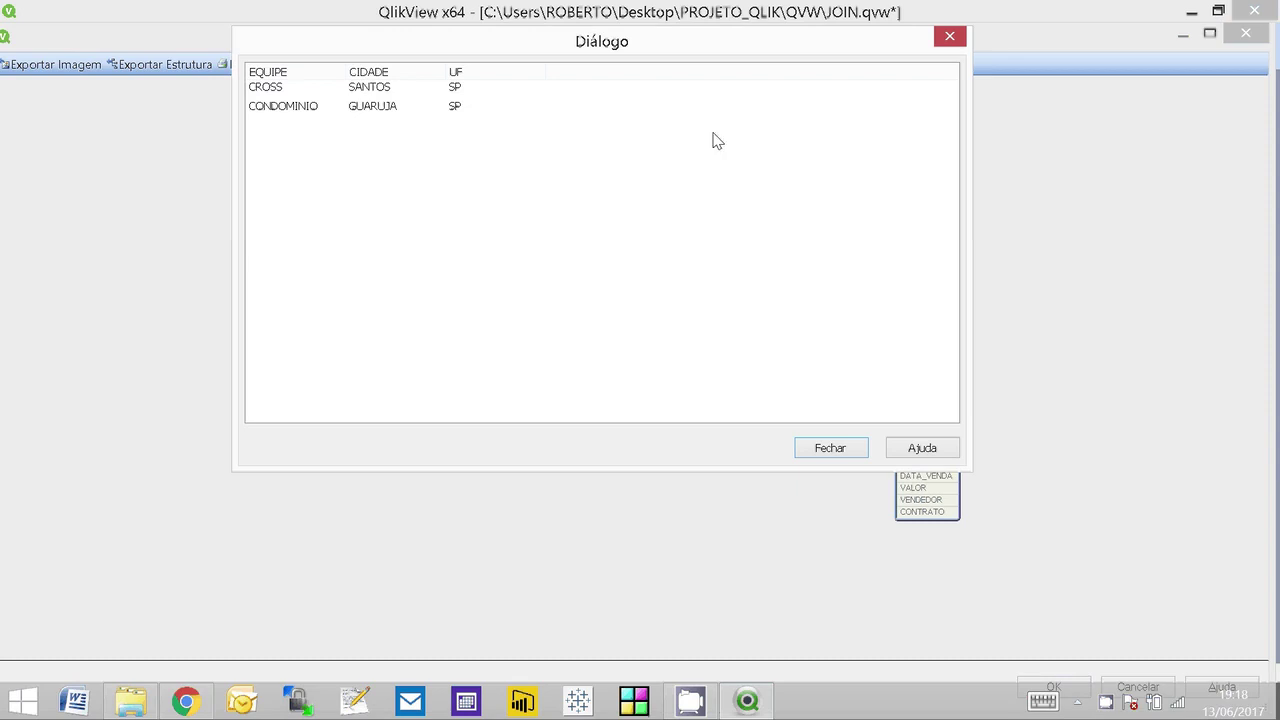
left_click_drag(722, 49, 668, 330)
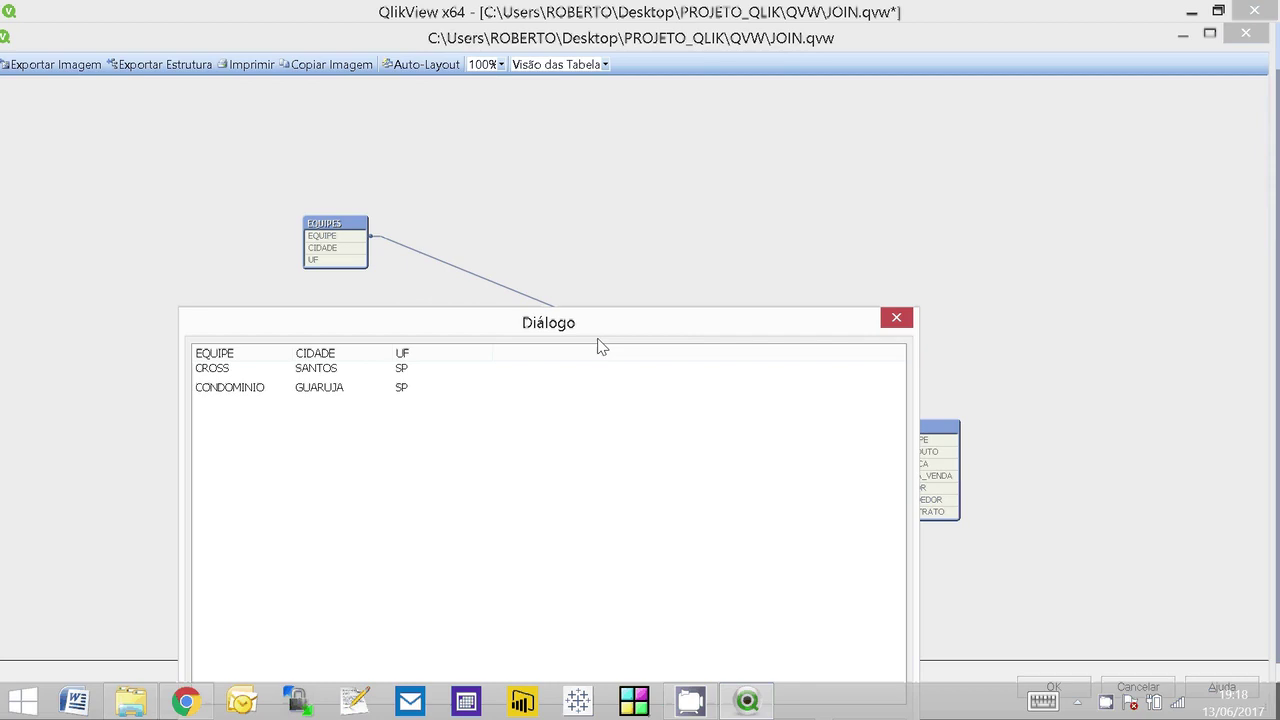
left_click_drag(599, 341, 523, 180)
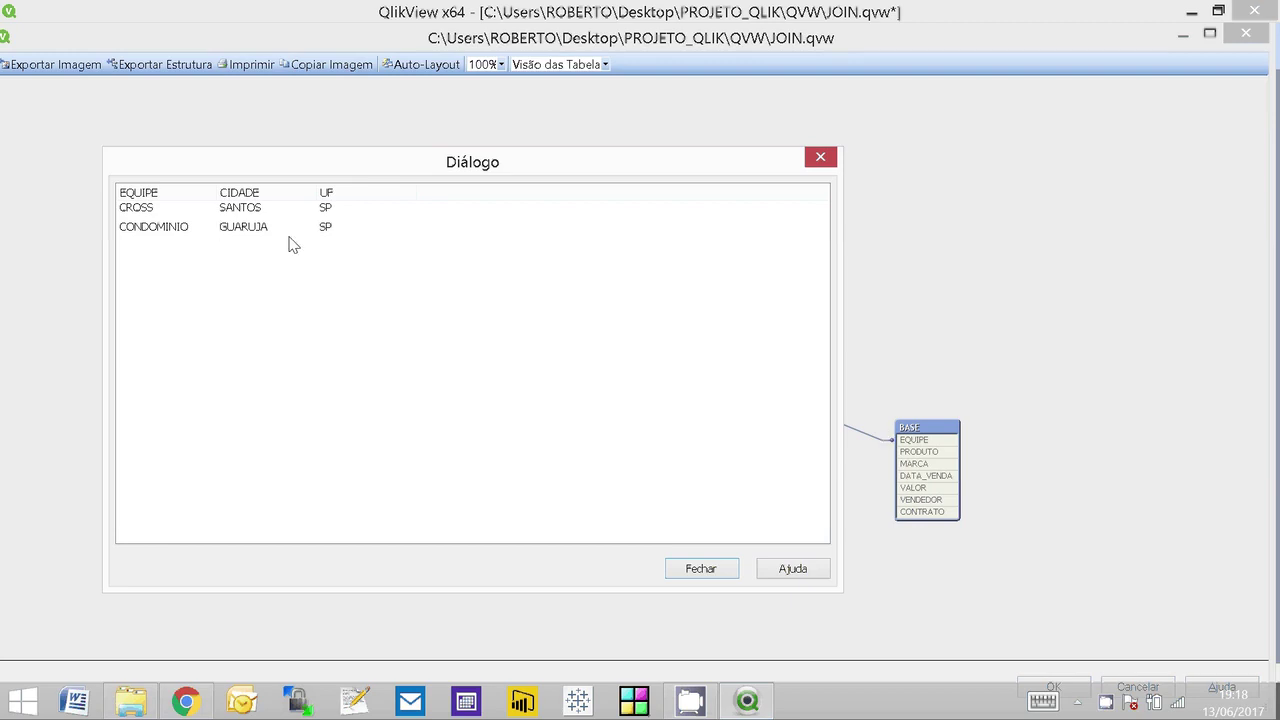
left_click(700, 569)
Step: Preview the records of the BASE table and close the table viewer
right_click(933, 457)
left_click(975, 460)
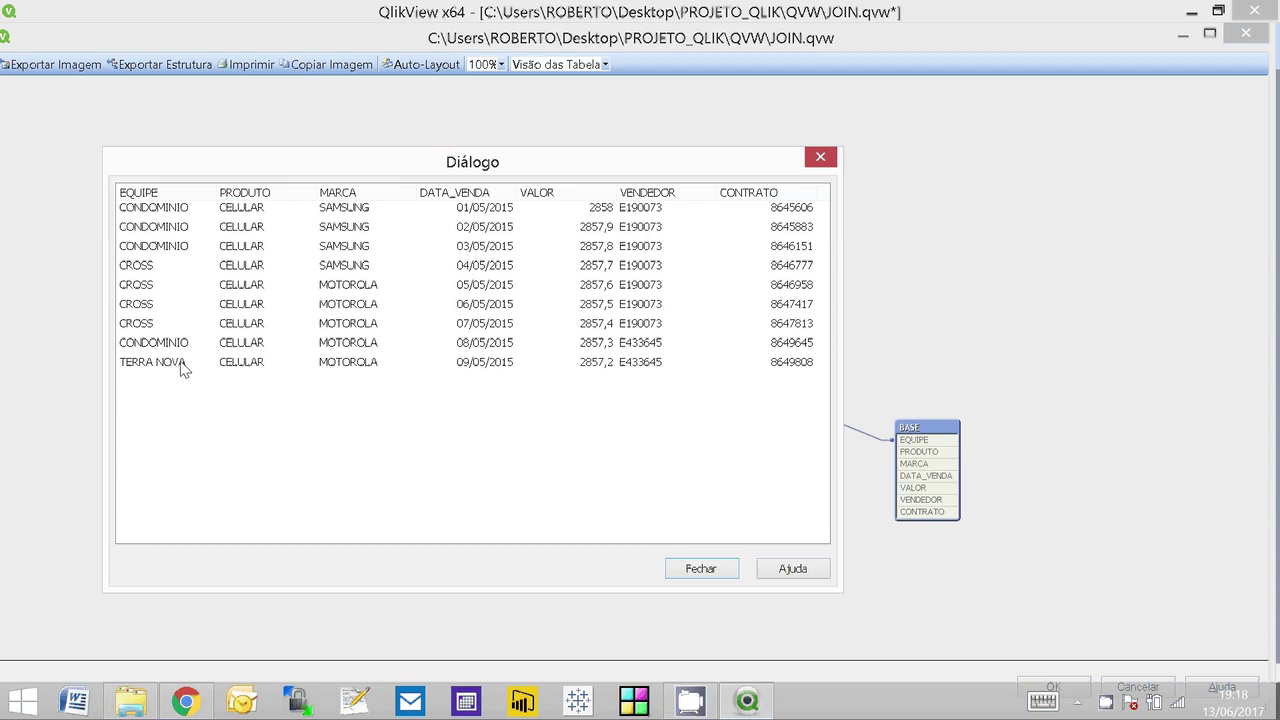
left_click(702, 566)
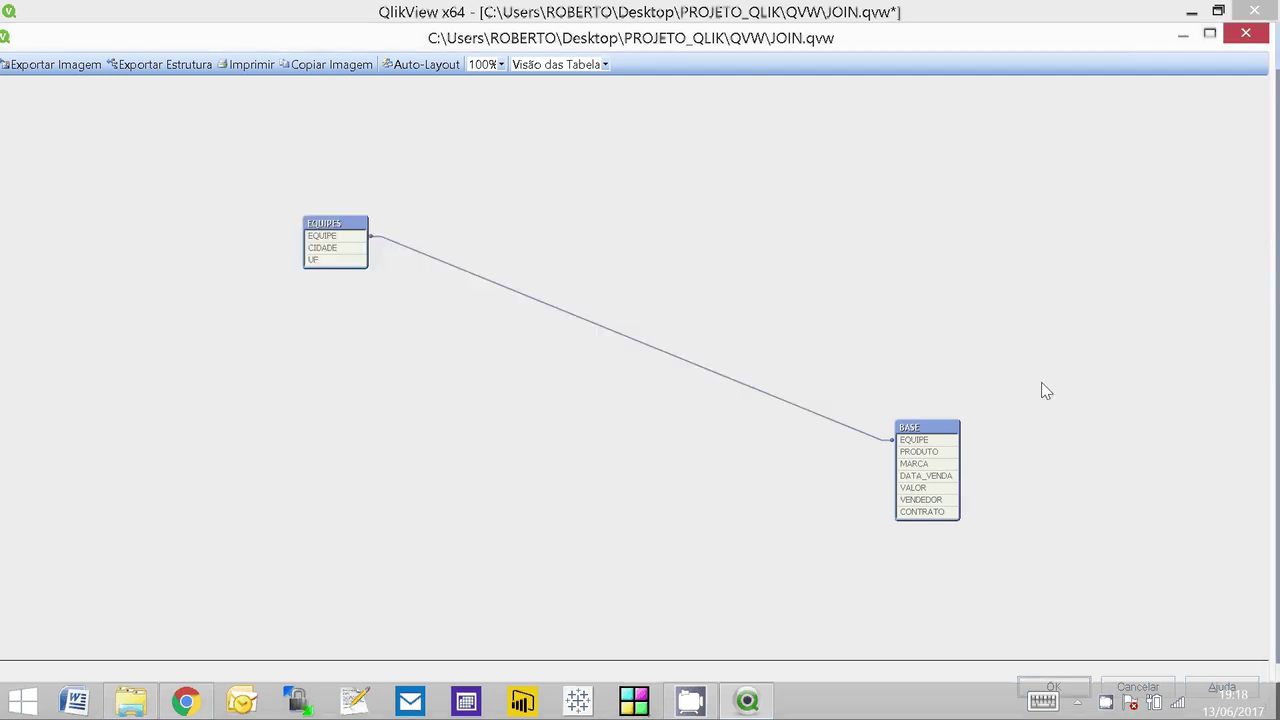
left_click(1246, 37)
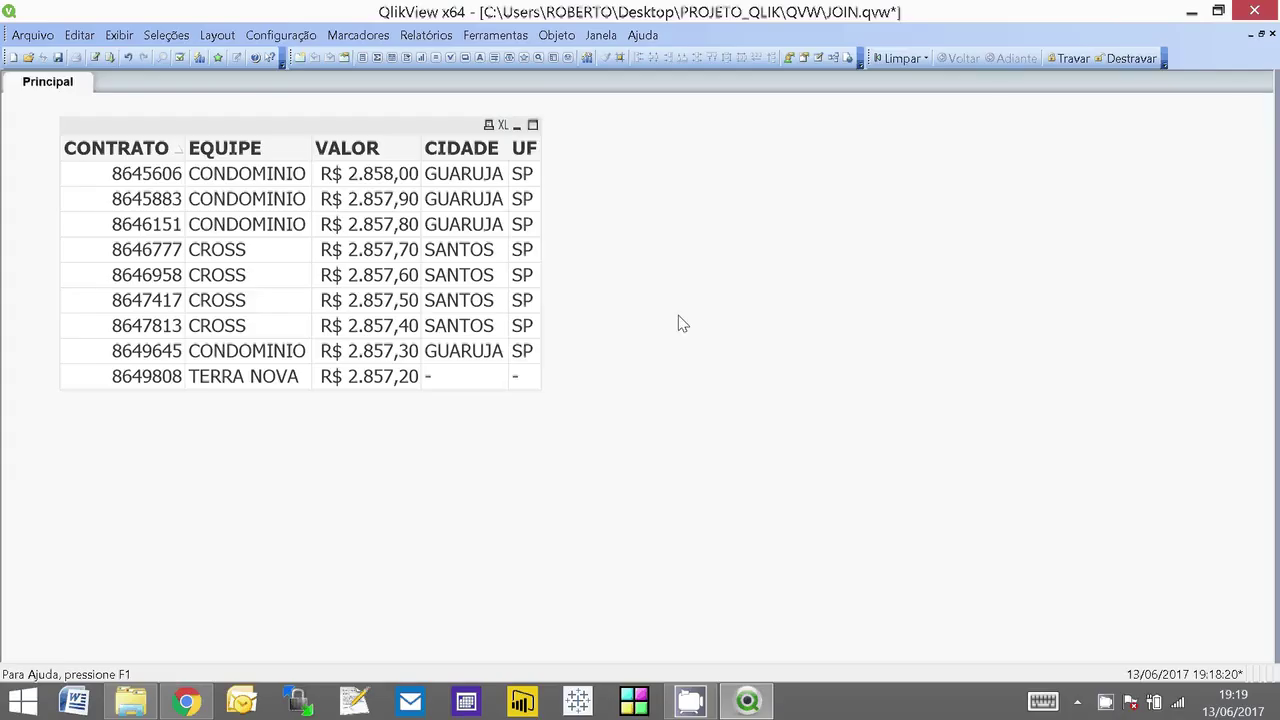
Step: Move the table box slightly right and down on the Principal sheet
left_click(428, 130)
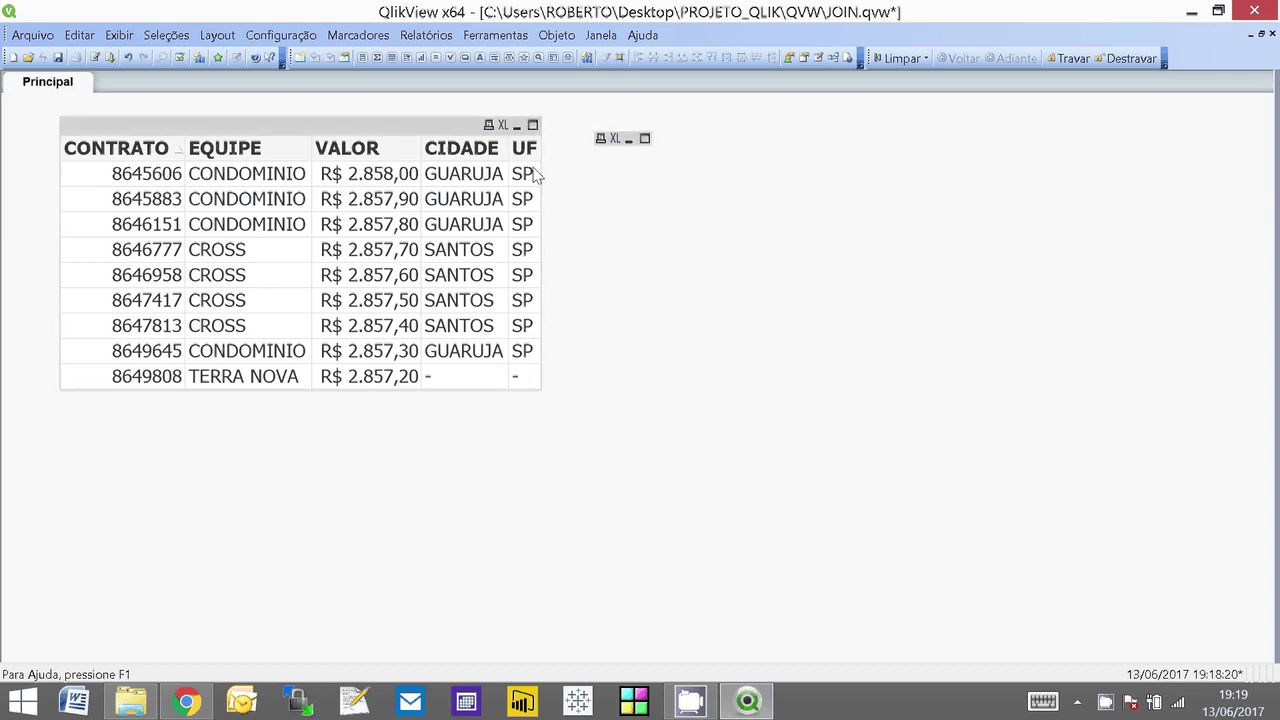
key("ctrl+z")
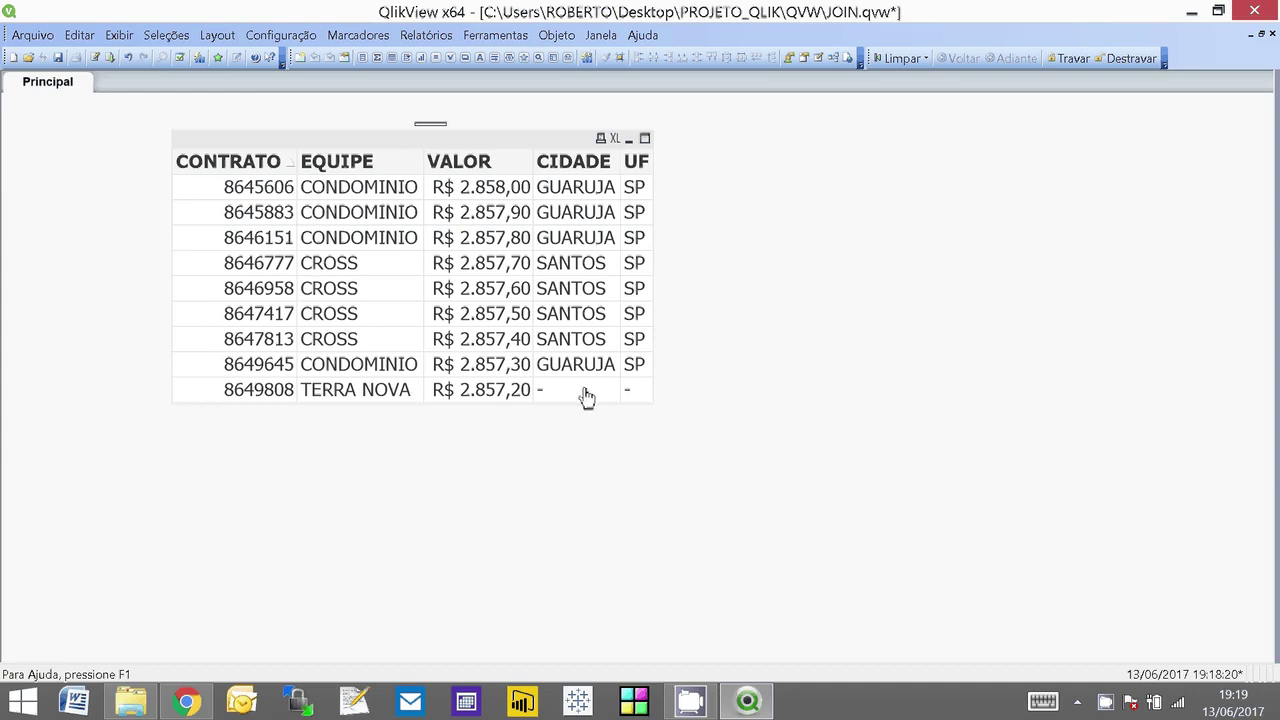
Step: Change the prefix before the EQUIPES load to RIGHT KEEP in the load script and save the document
left_click(95, 57)
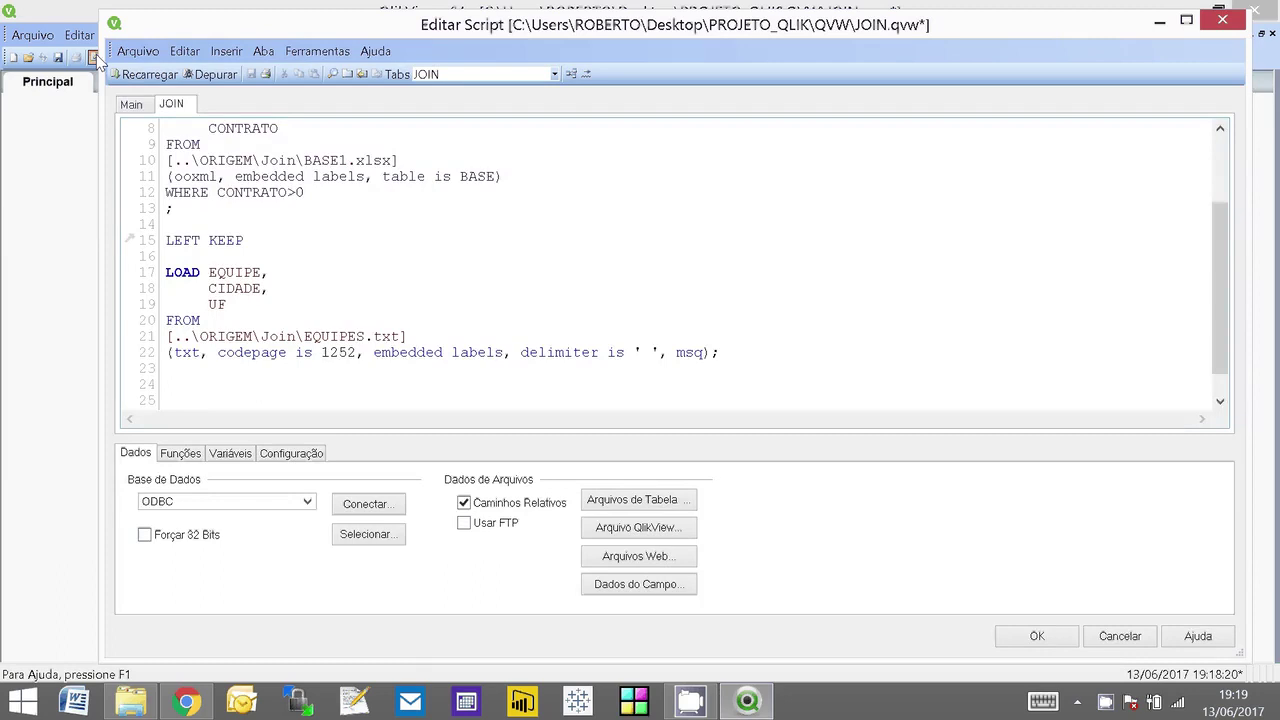
double_click(187, 240)
type("RIGH")
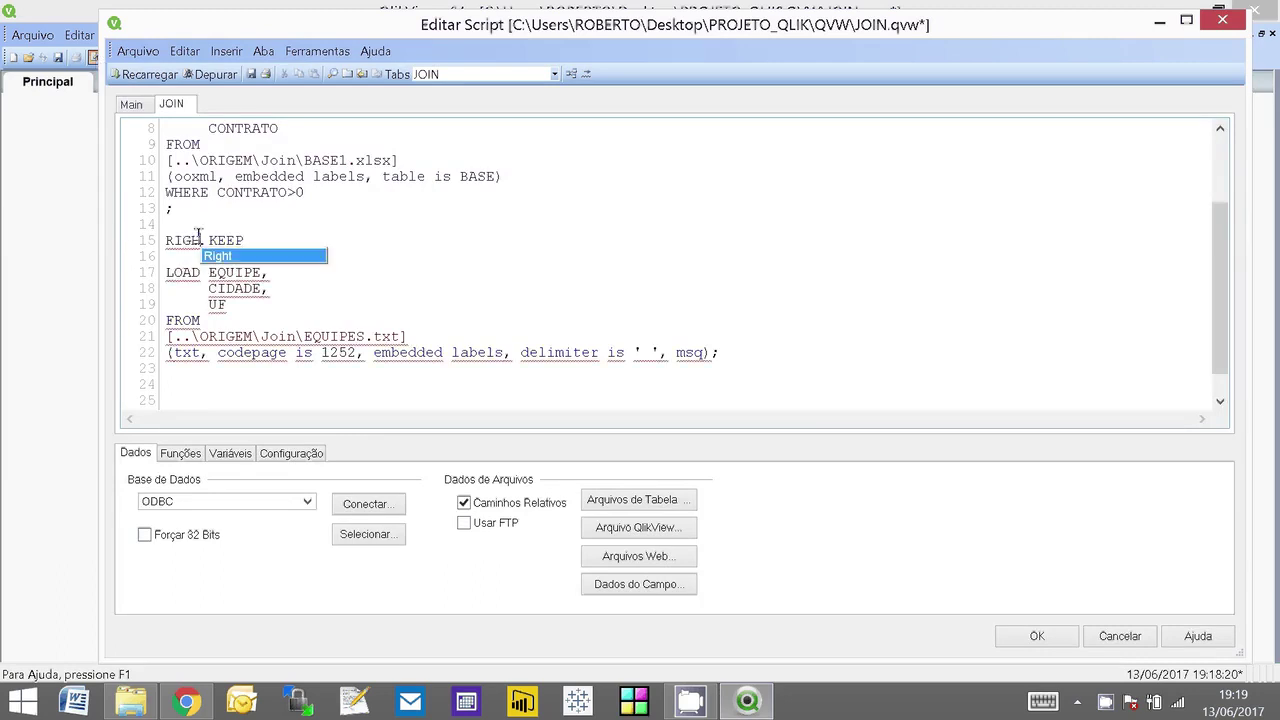
type("T")
key("ctrl+s")
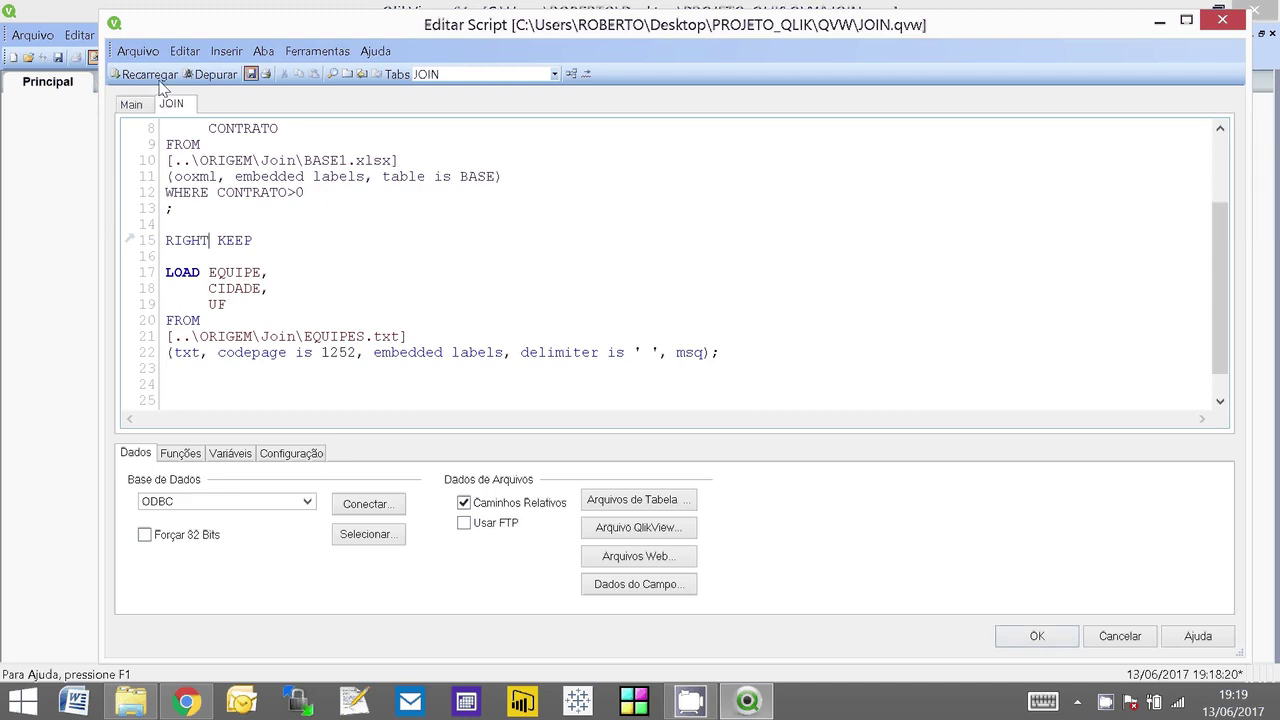
Step: Reload the data with the right keep and return to the sheet without adding fields
left_click(150, 76)
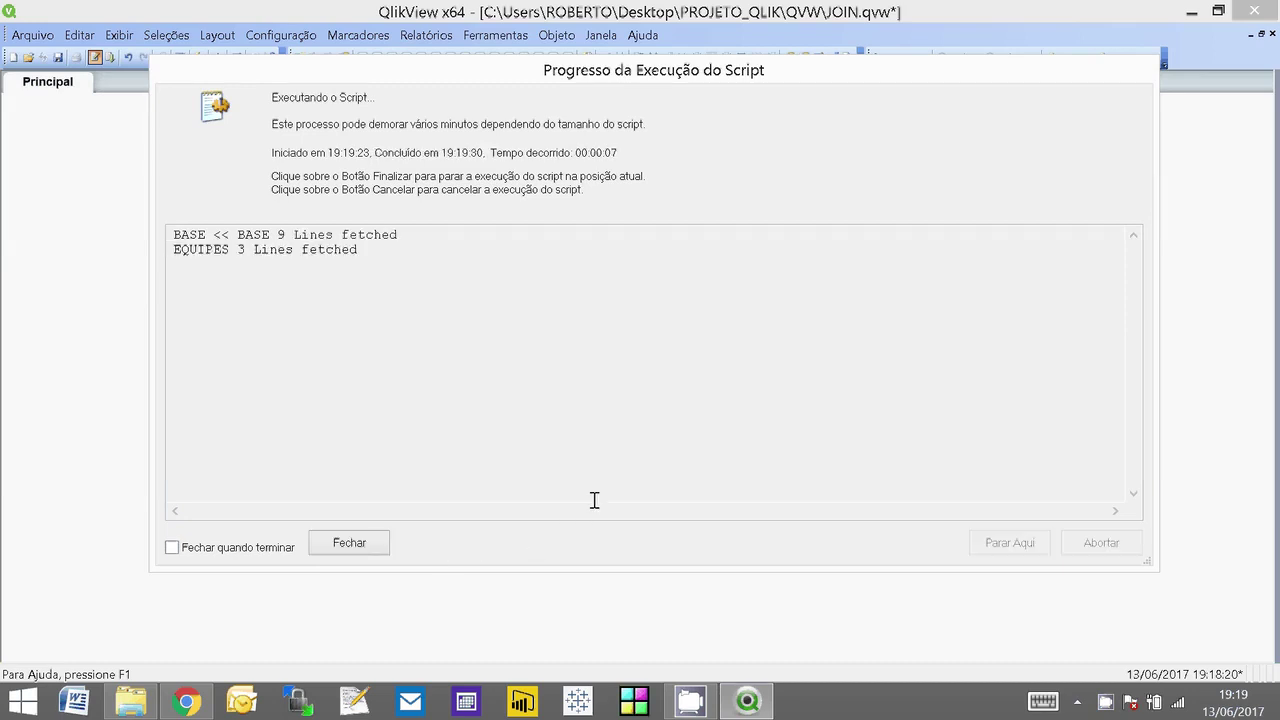
left_click(380, 550)
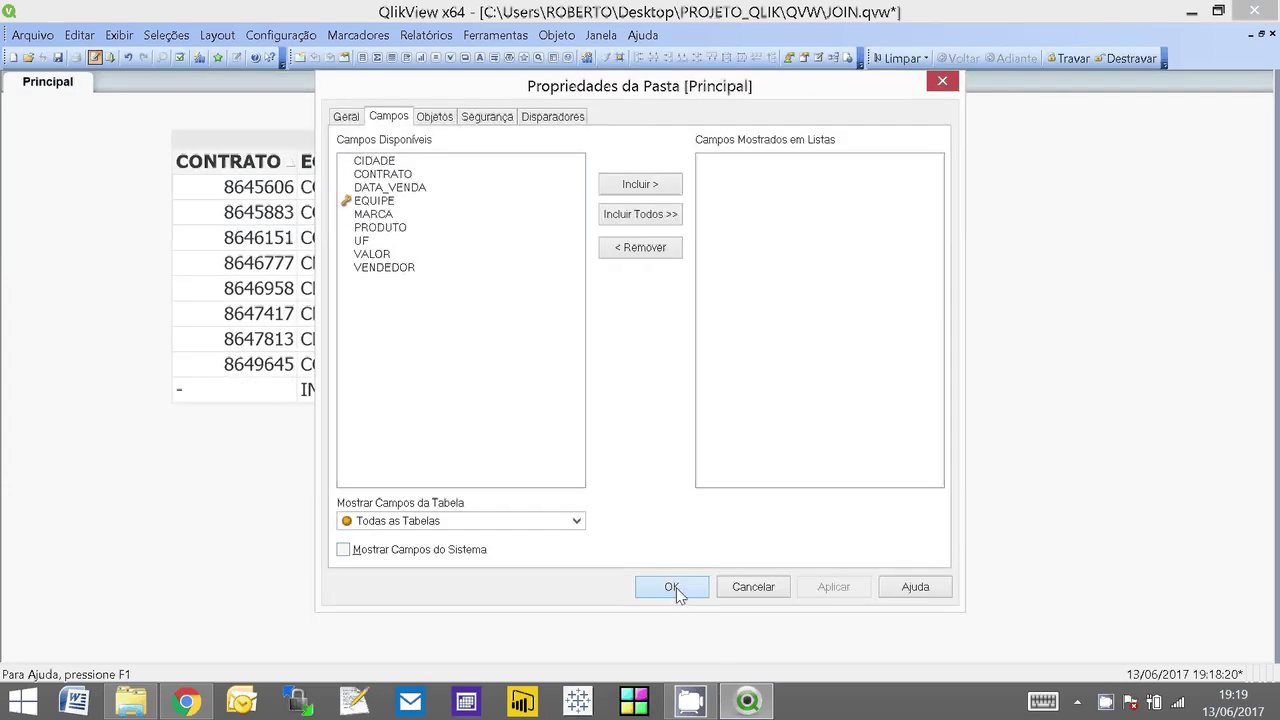
left_click(672, 588)
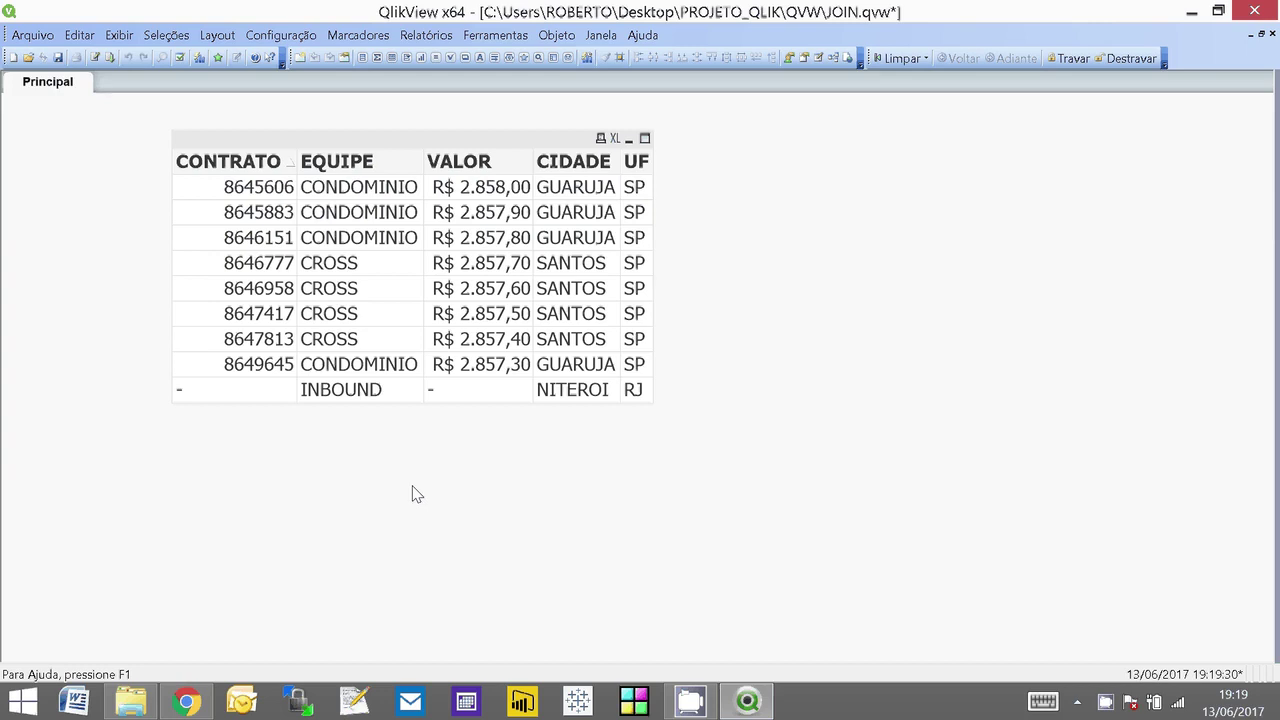
Step: Preview the records of the EQUIPES and BASE tables in the table viewer after the right keep
key("ctrl+t")
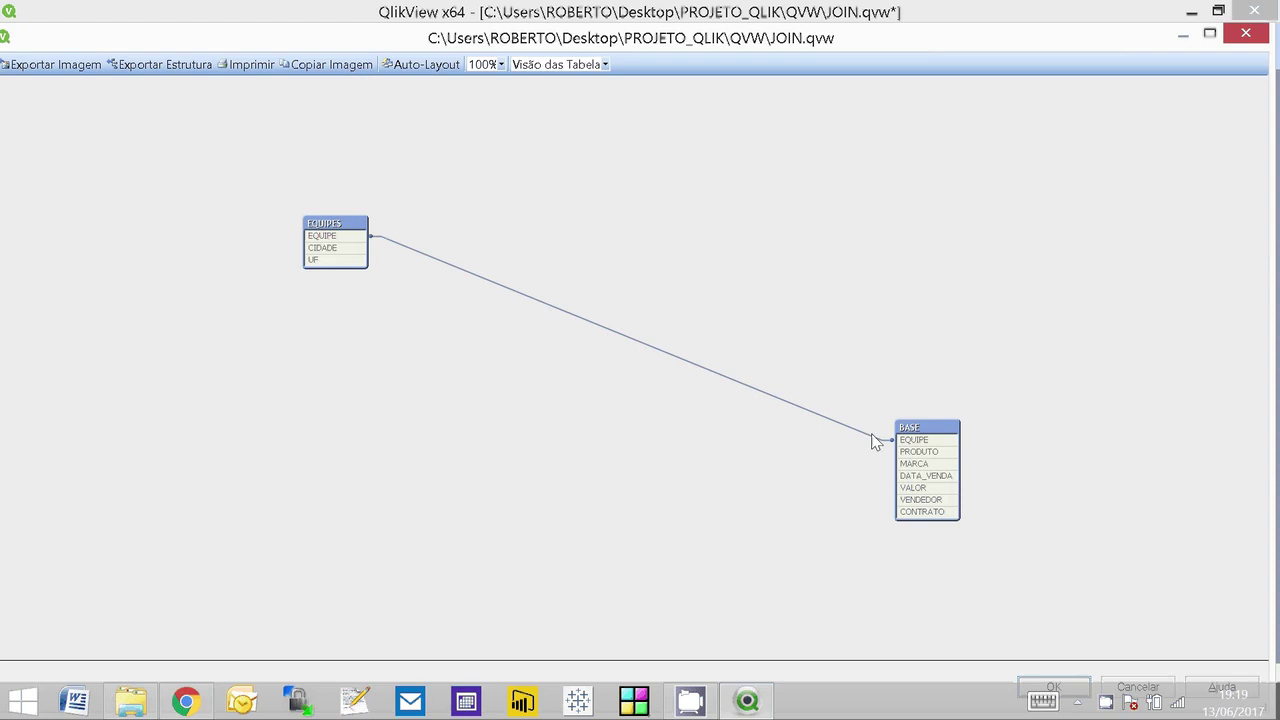
right_click(337, 242)
left_click(340, 248)
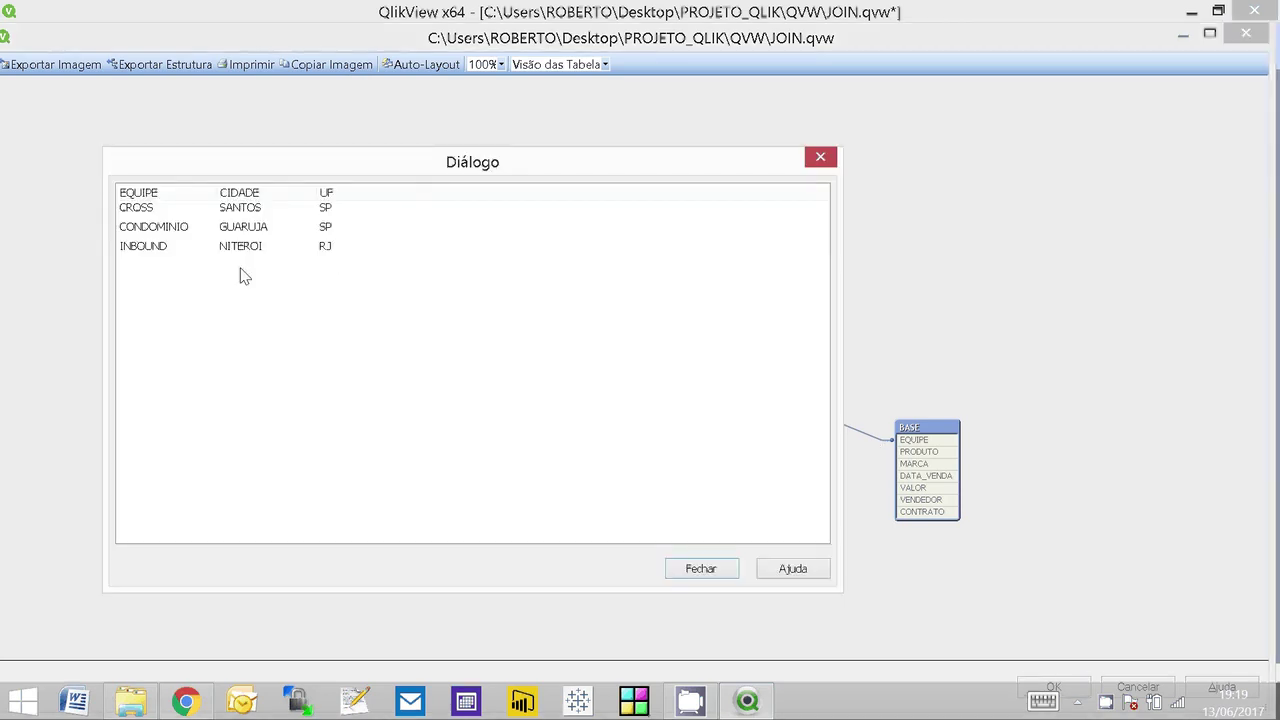
left_click(716, 570)
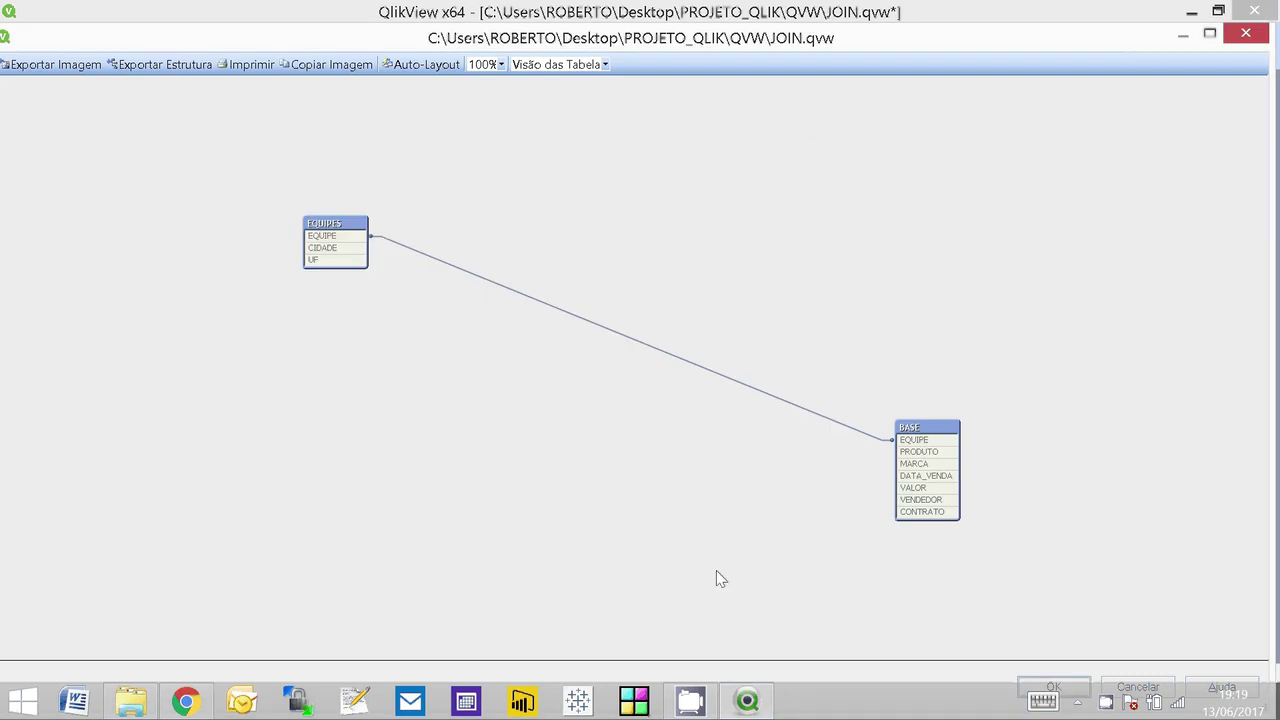
right_click(947, 447)
left_click(958, 458)
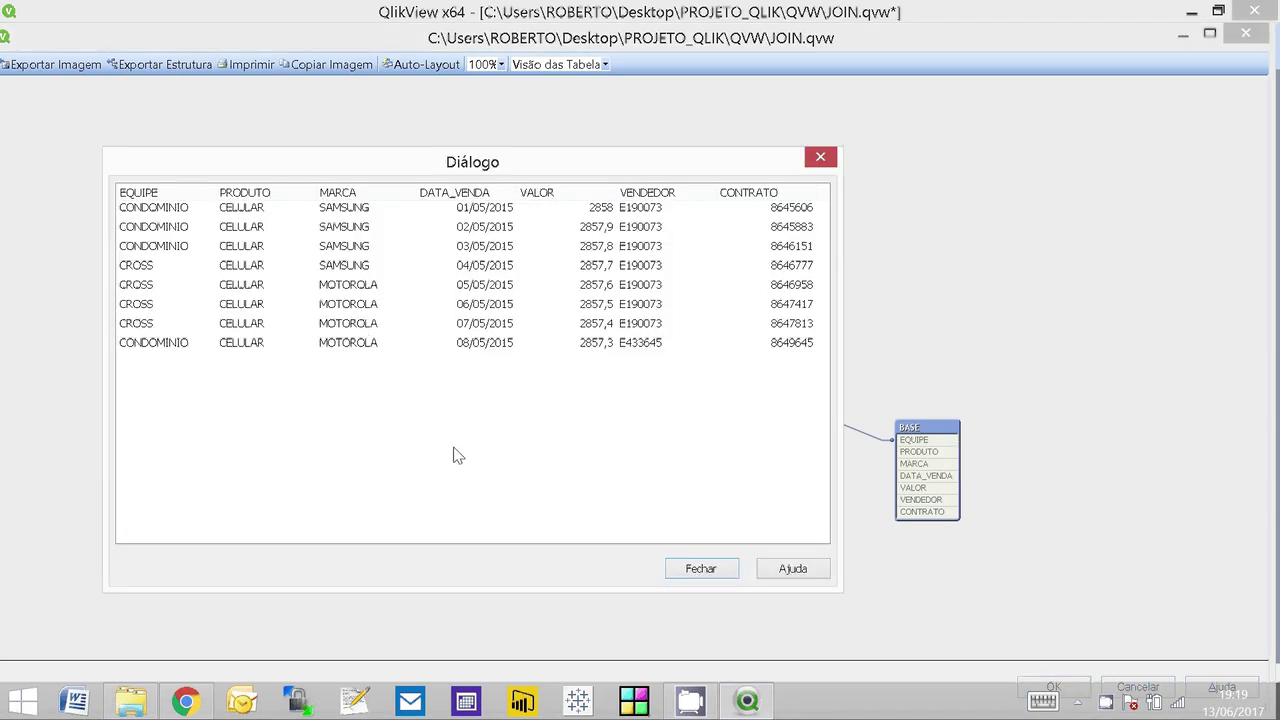
key("Escape")
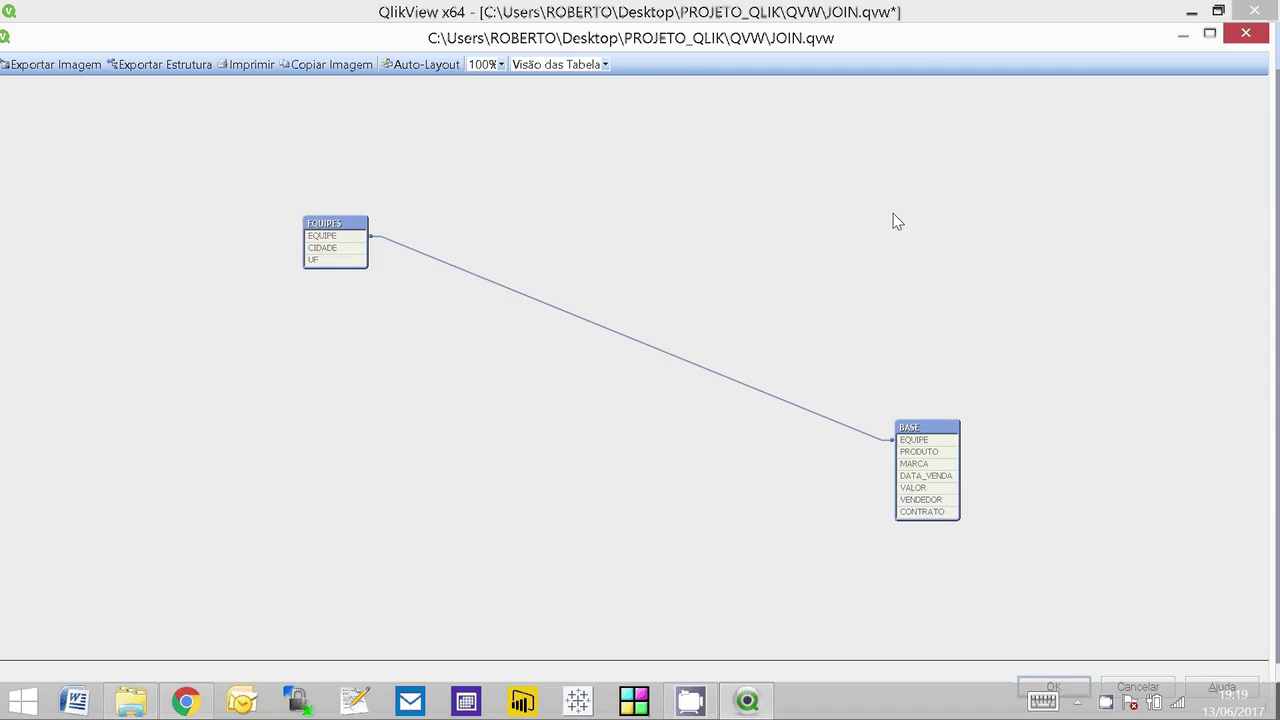
left_click(1245, 36)
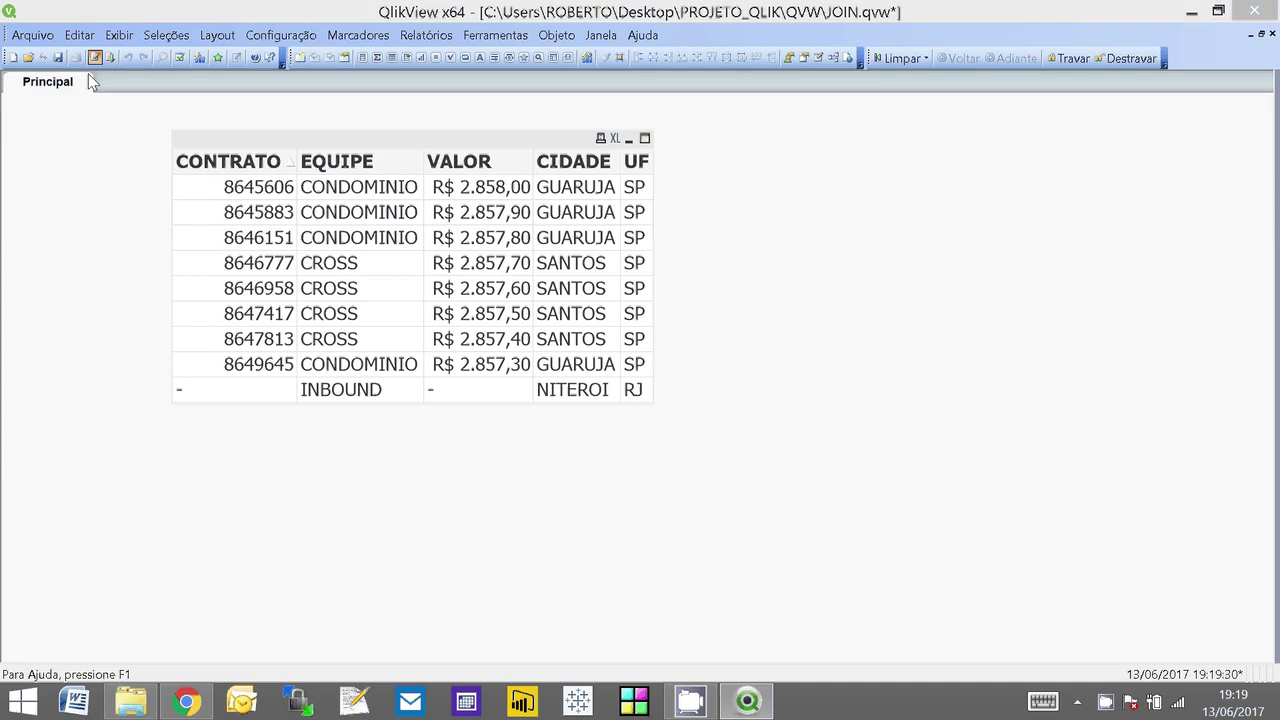
Step: Change the prefix before the EQUIPES load to INNER KEEP in the load script, save it and reload the data
double_click(172, 242)
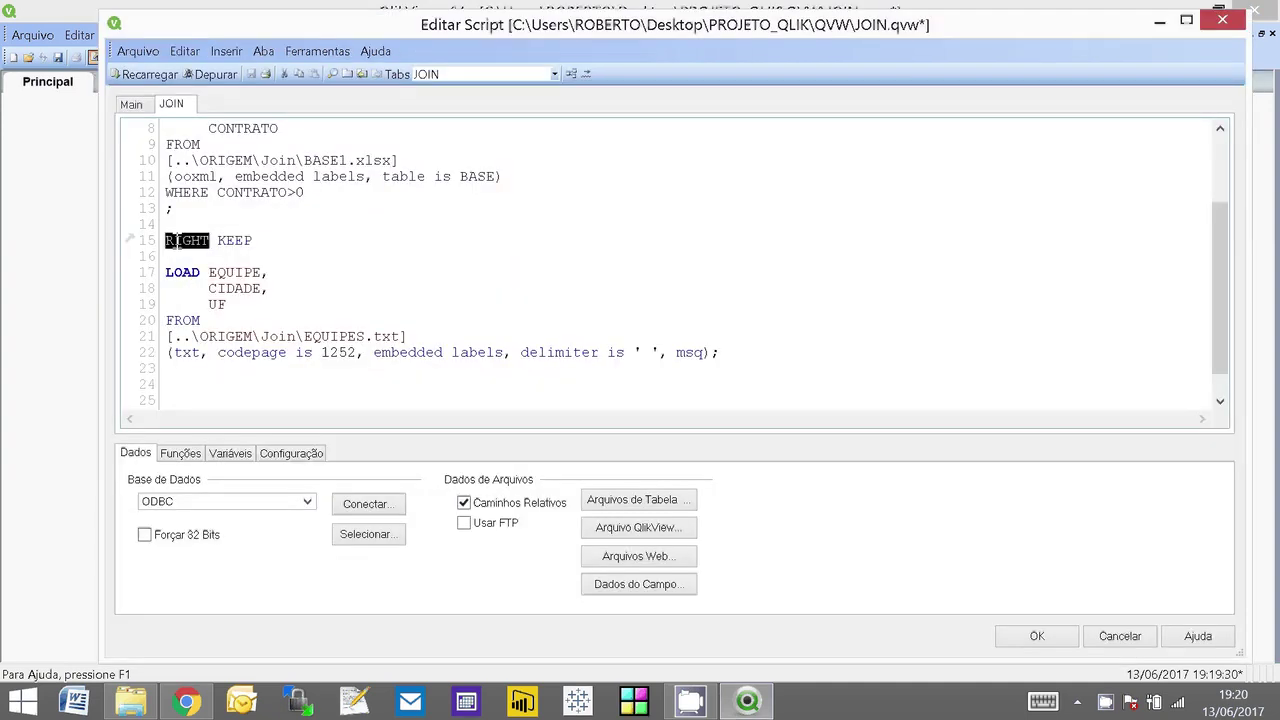
type("INNE")
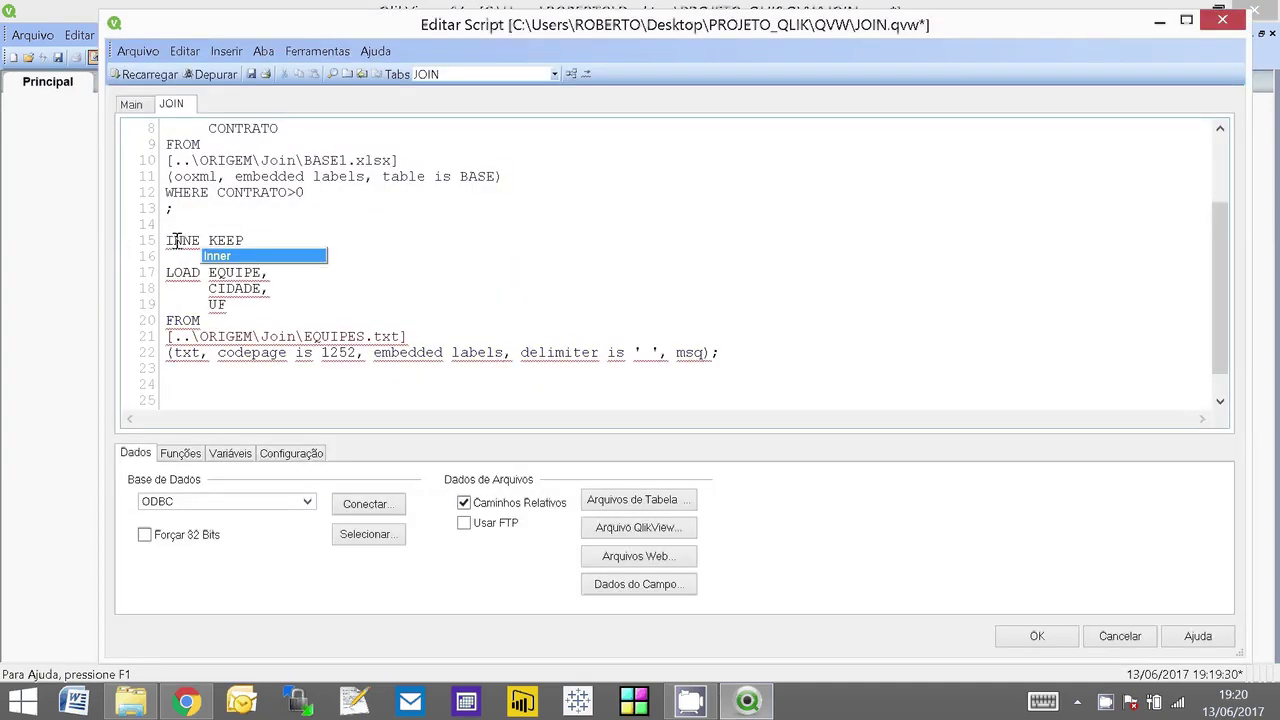
type("R")
left_click(251, 74)
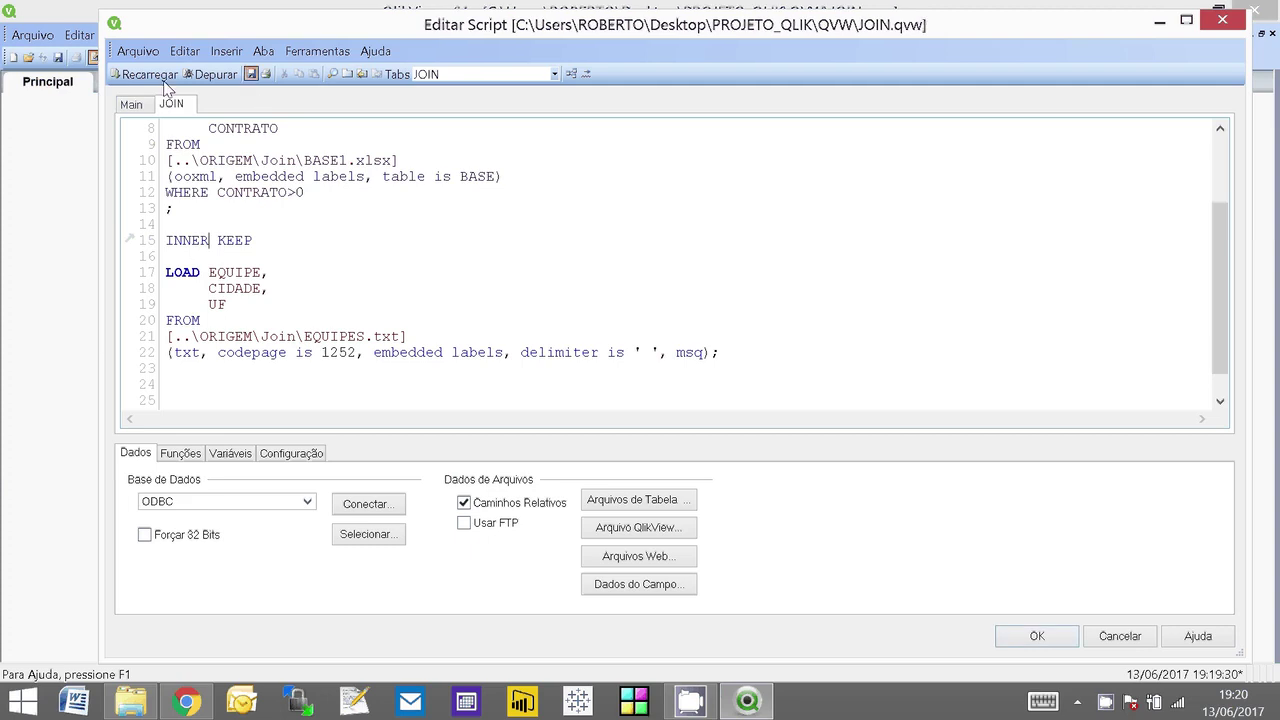
left_click(165, 80)
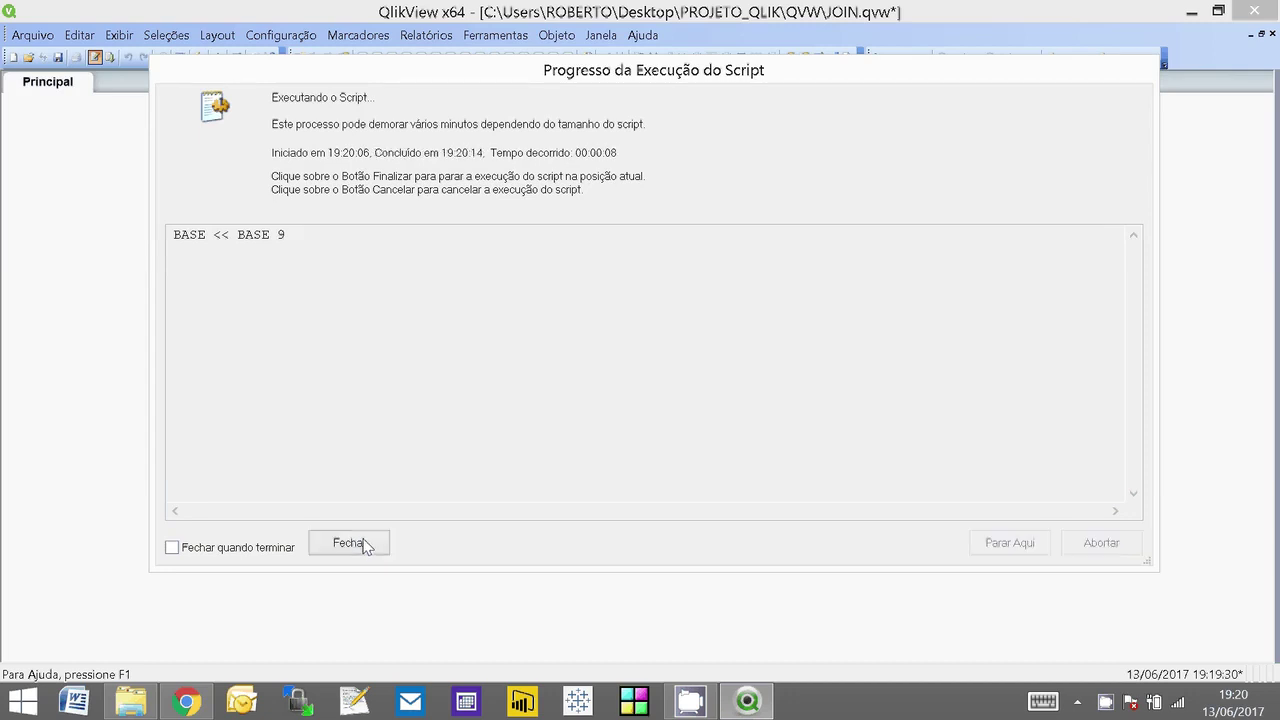
left_click(349, 543)
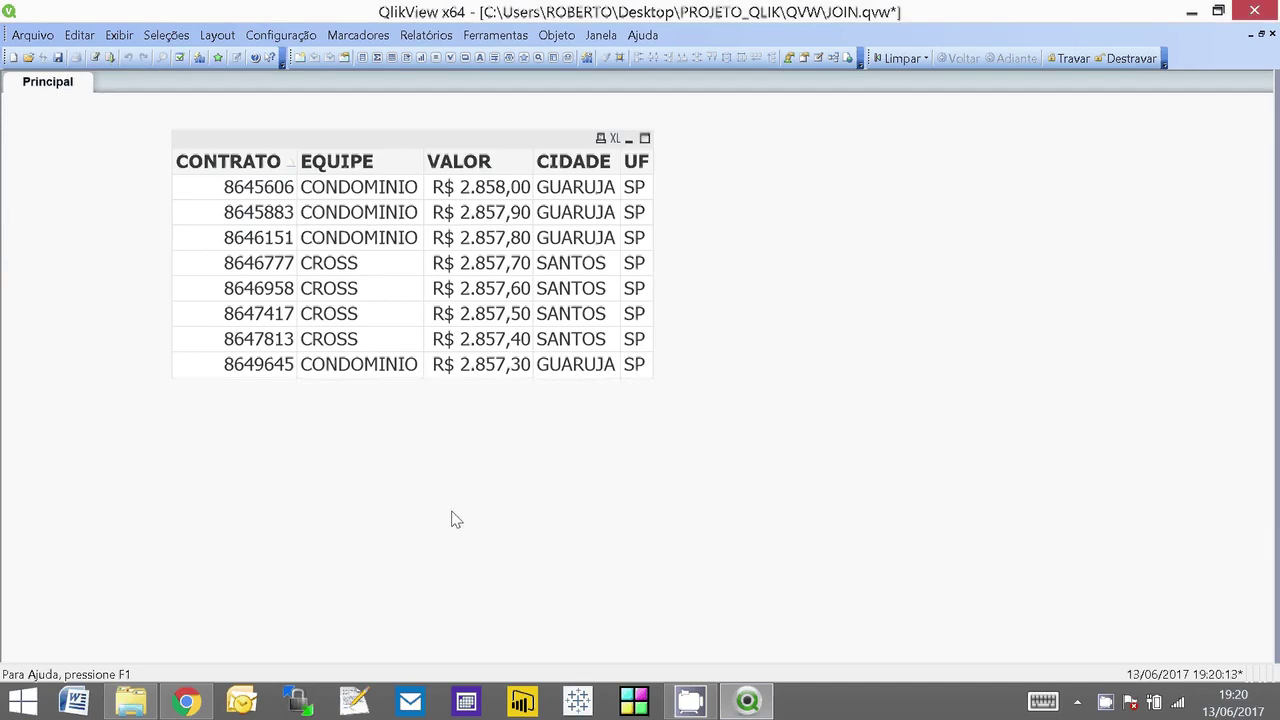
Step: Preview the records of the EQUIPES and BASE tables in the table viewer after the inner keep, and return to the sheet
key("ctrl+t")
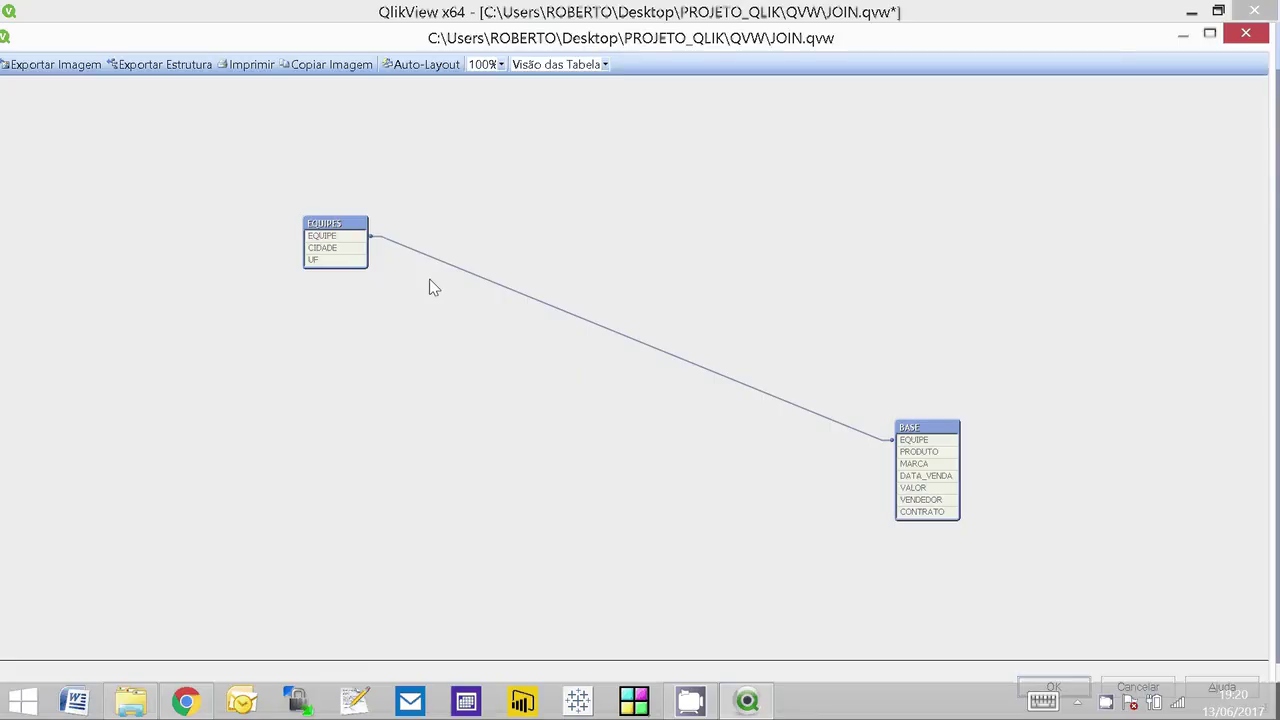
right_click(317, 241)
left_click(355, 257)
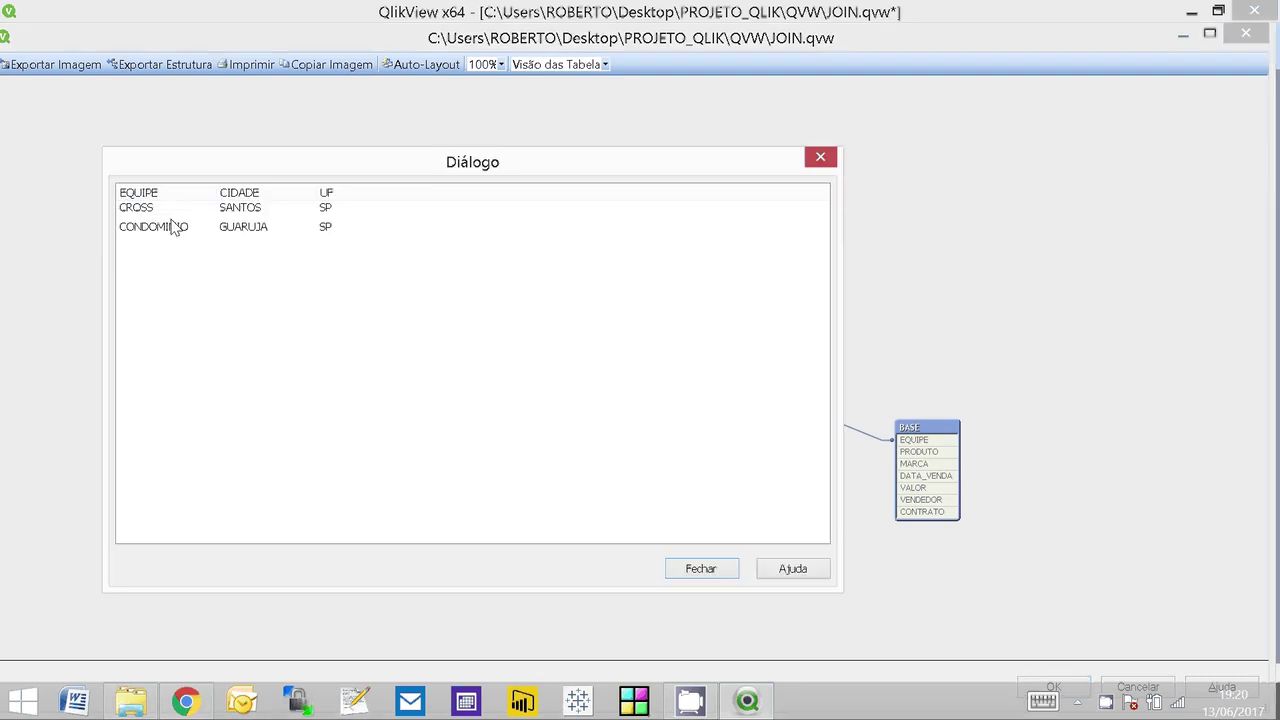
left_click(702, 568)
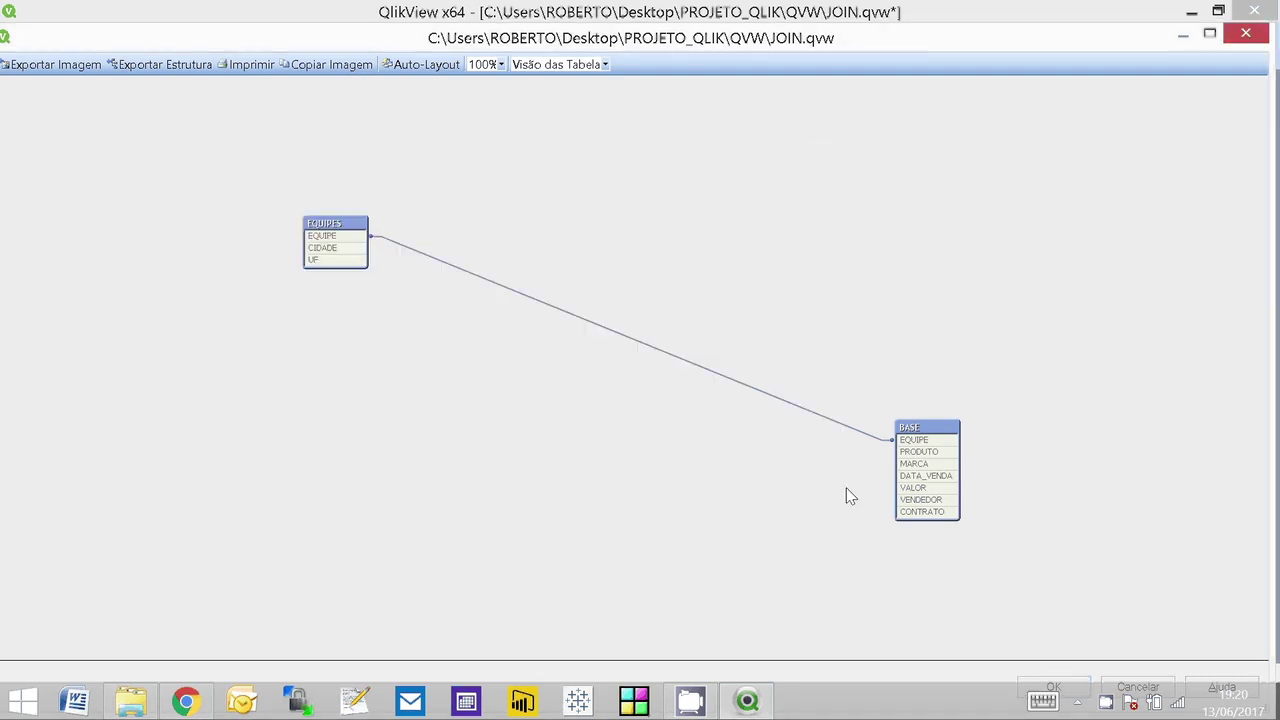
right_click(936, 472)
left_click(975, 480)
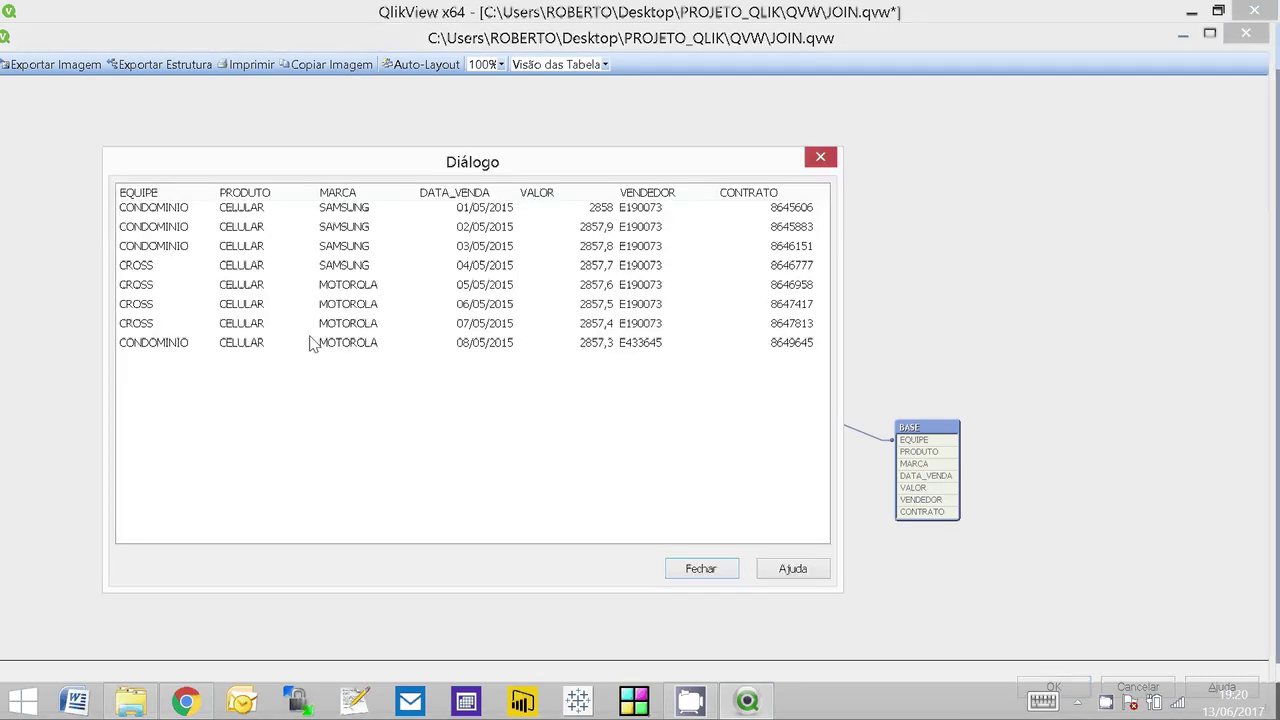
left_click(700, 568)
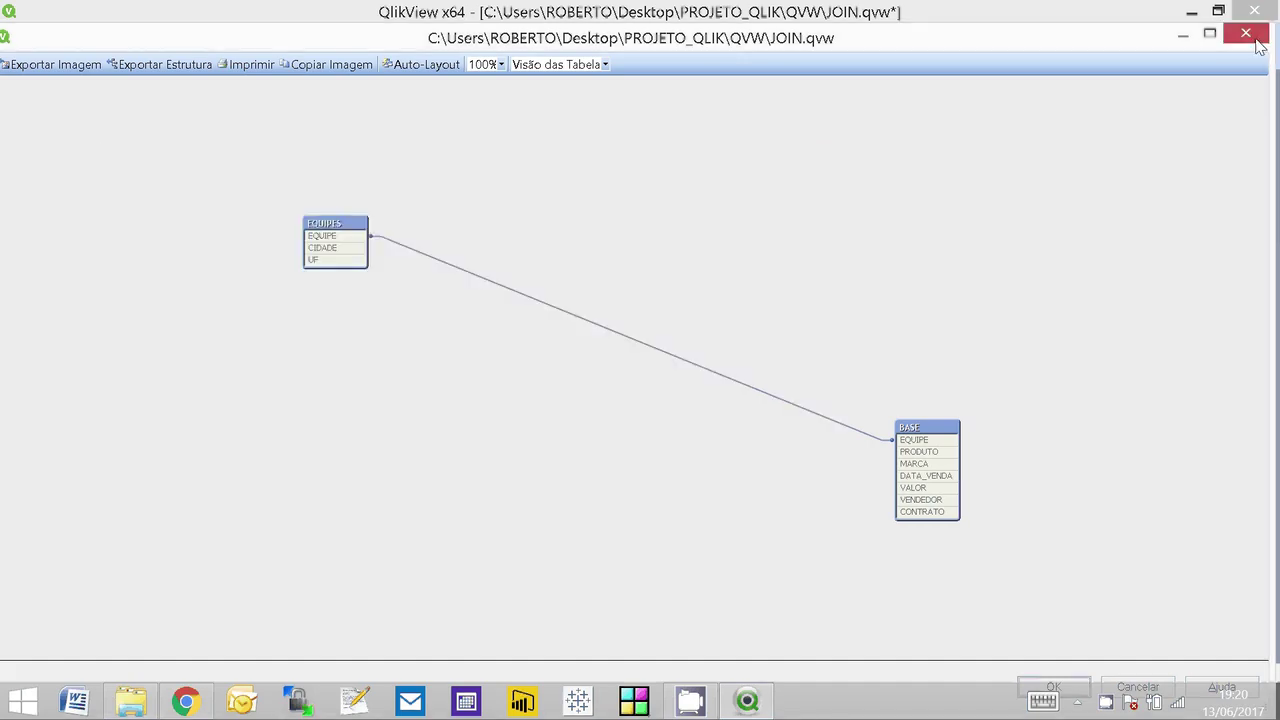
left_click(1250, 38)
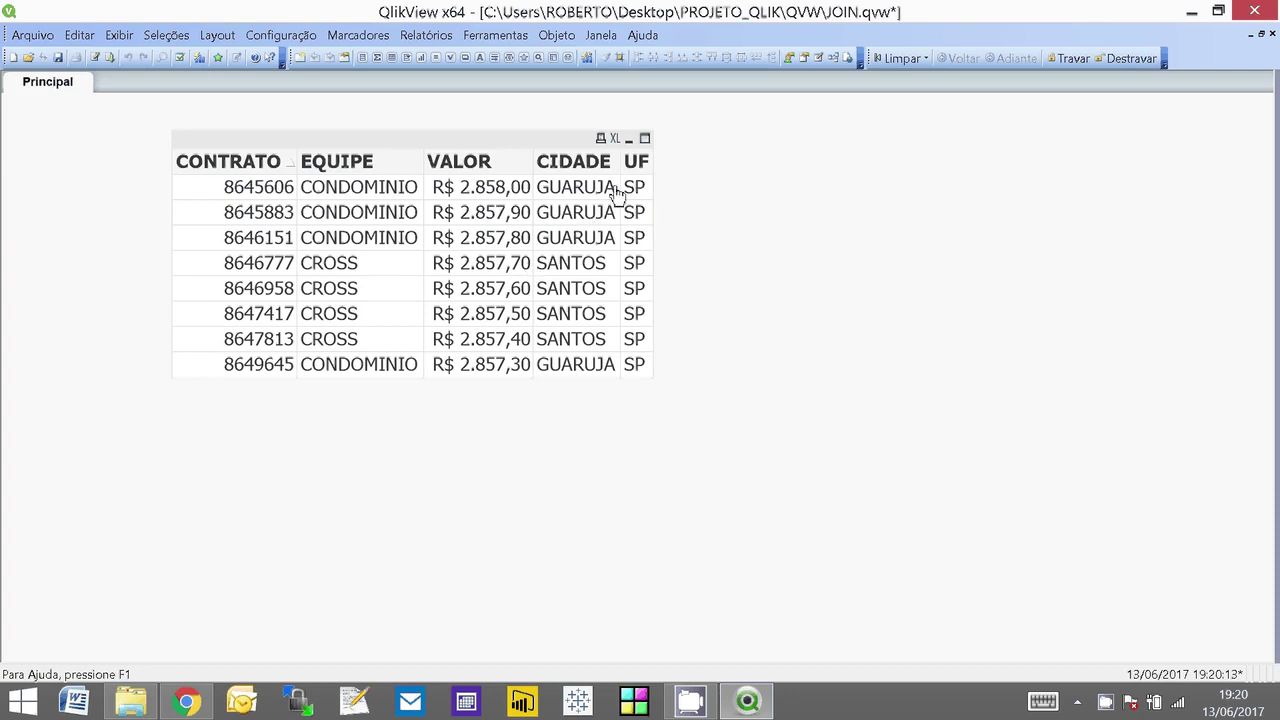
Step: Open the load script and review the BASE1.xlsx source and WHERE clause above the INNER KEEP prefix
left_click(96, 58)
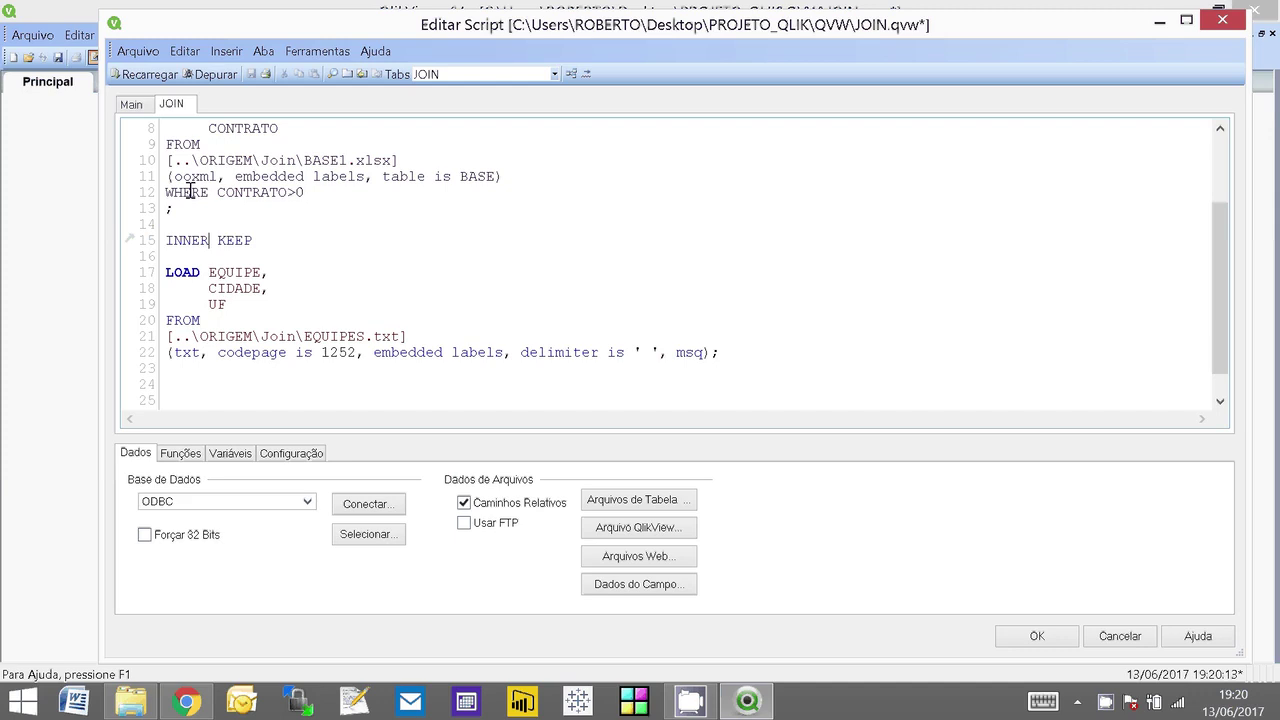
left_click(190, 192)
left_click(349, 160)
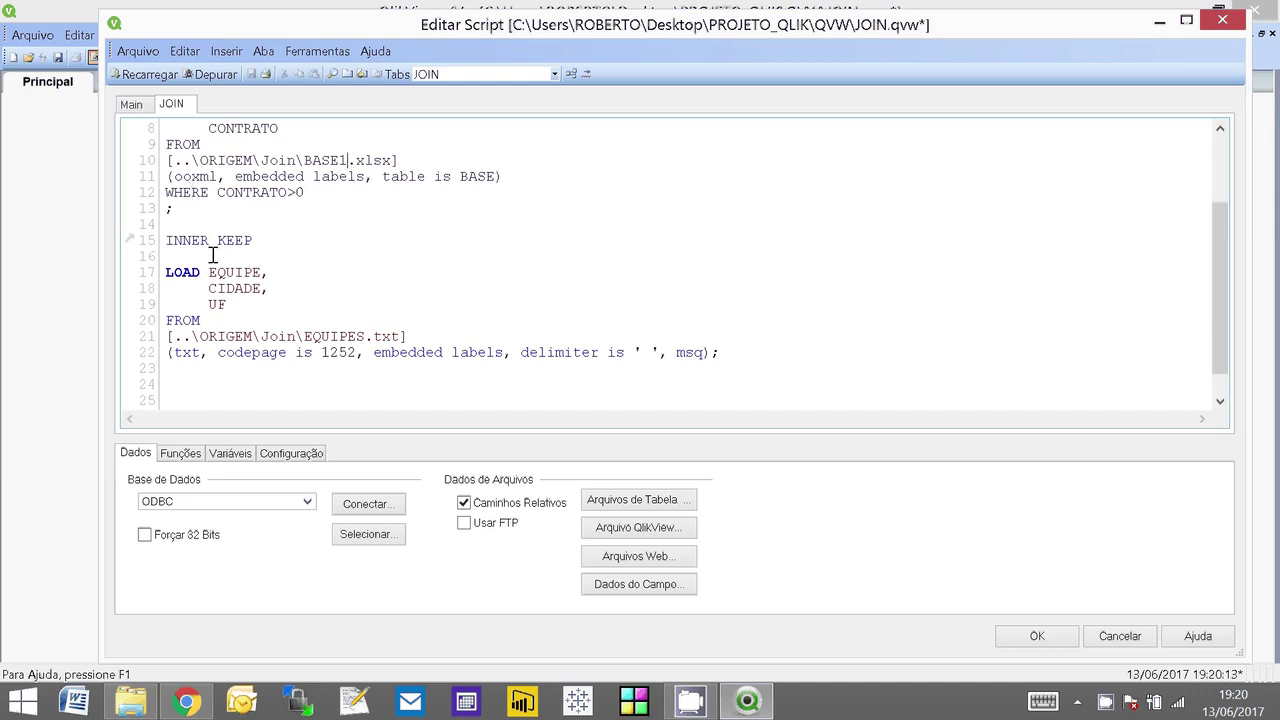